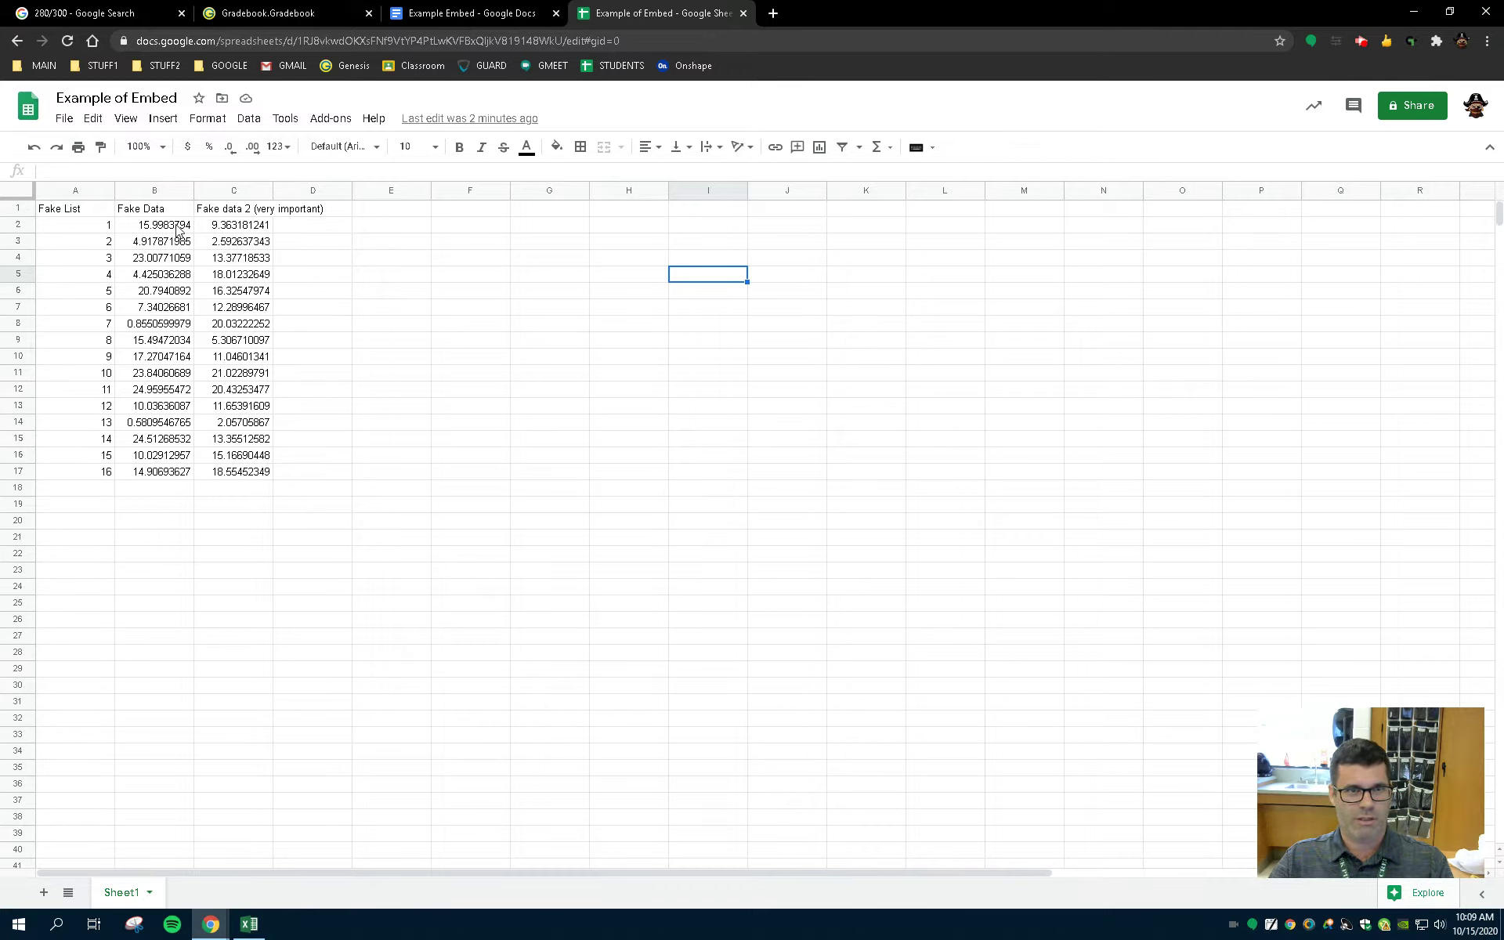
# Insert a chart from the fake data in range A1:C17.
pyautogui.moveTo(67, 208); pyautogui.dragTo(238, 481)
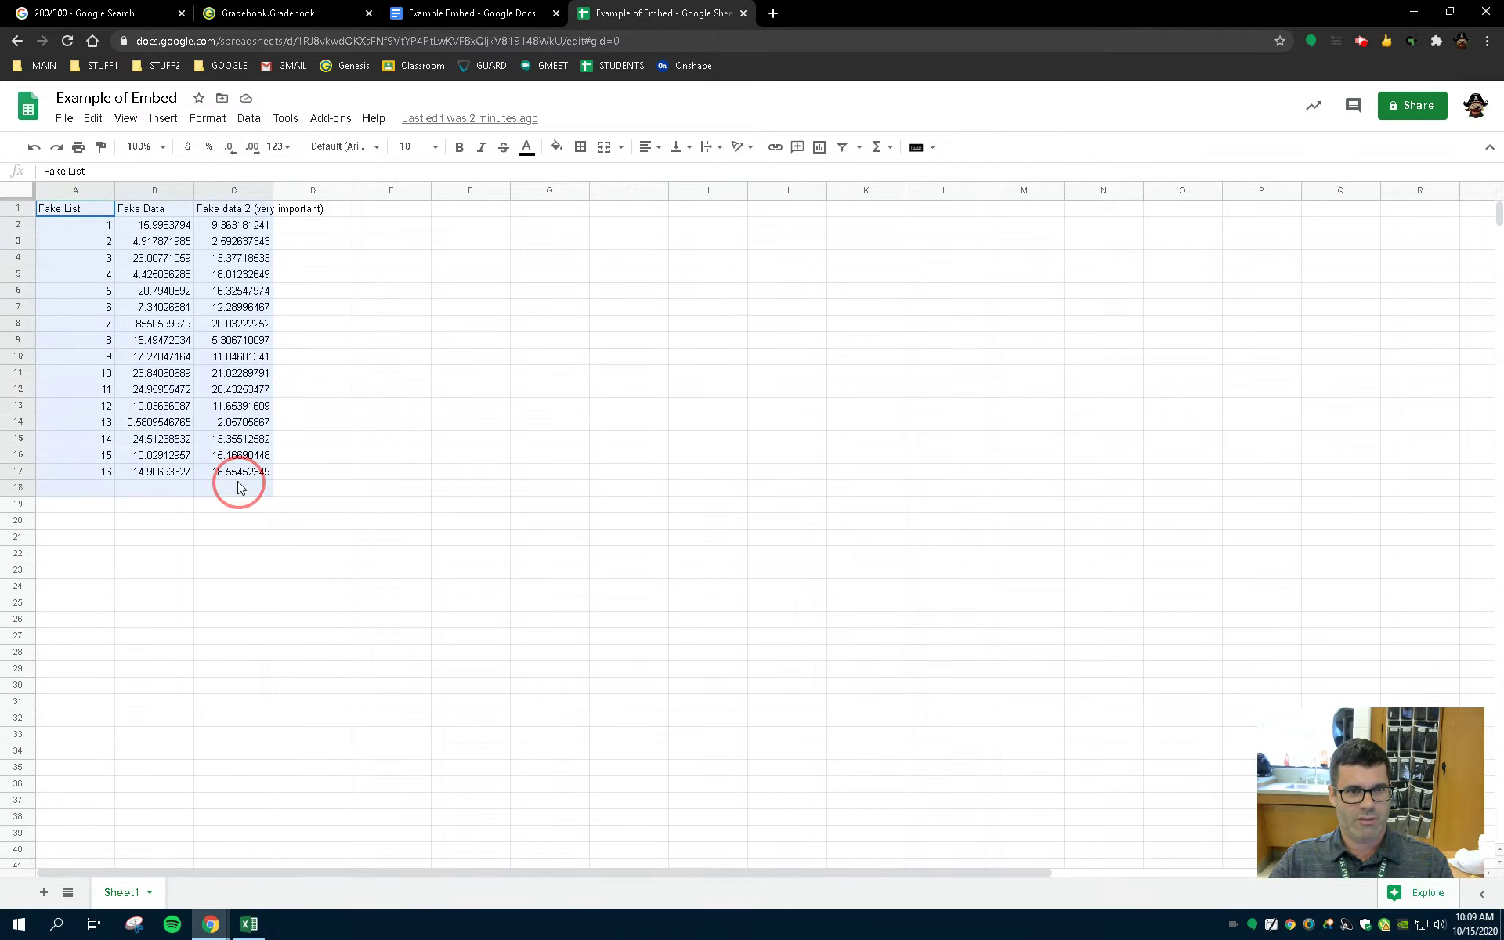
pyautogui.click(237, 480)
pyautogui.moveTo(92, 208); pyautogui.dragTo(258, 471)
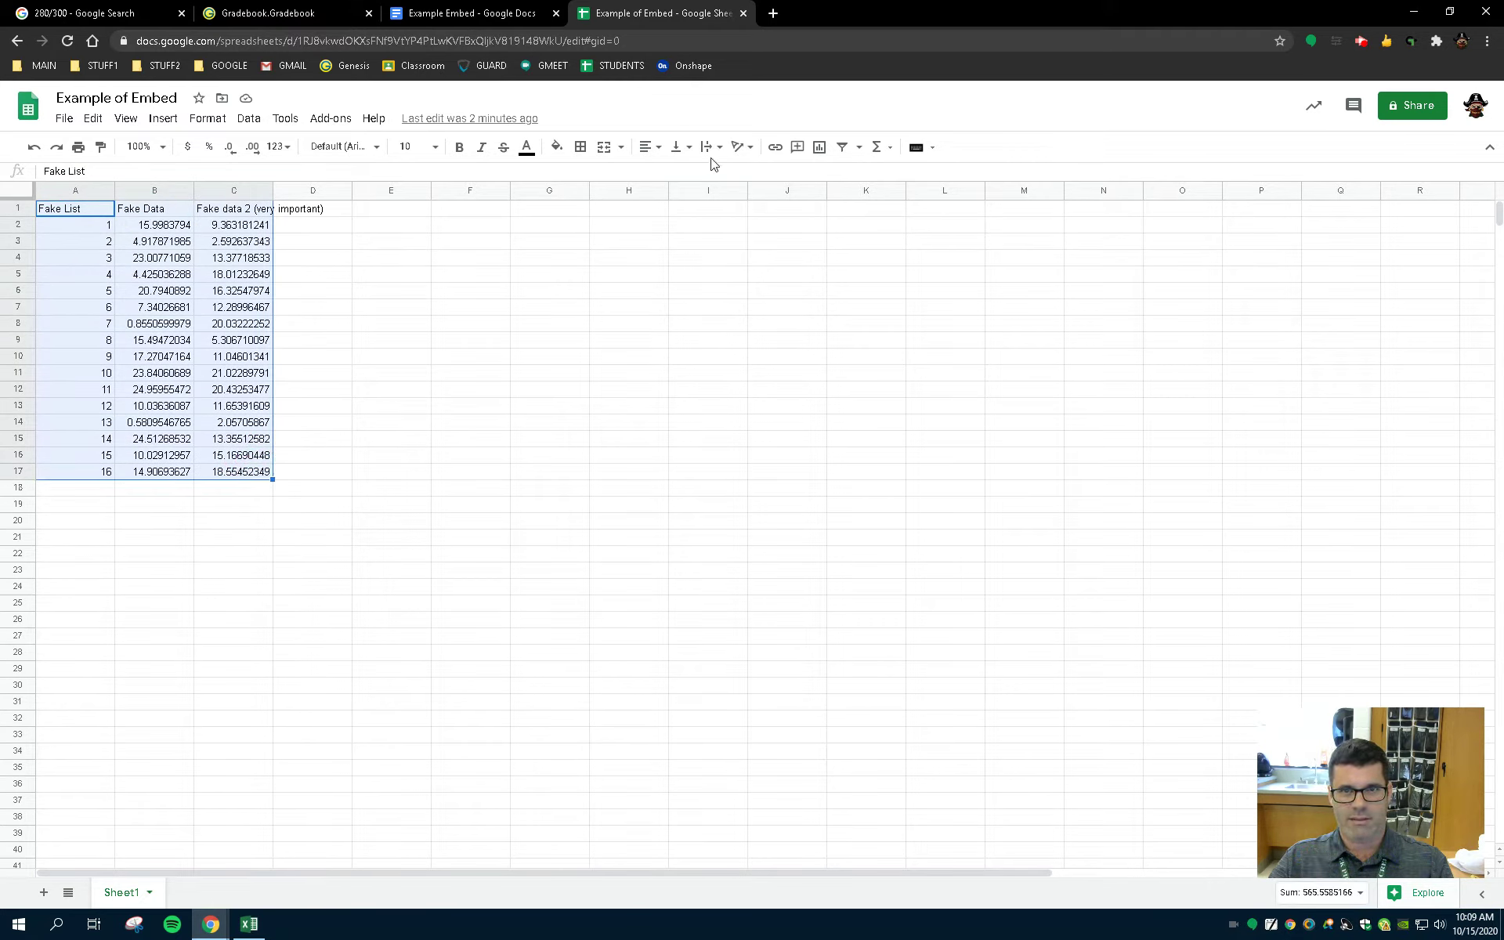
pyautogui.click(820, 151)
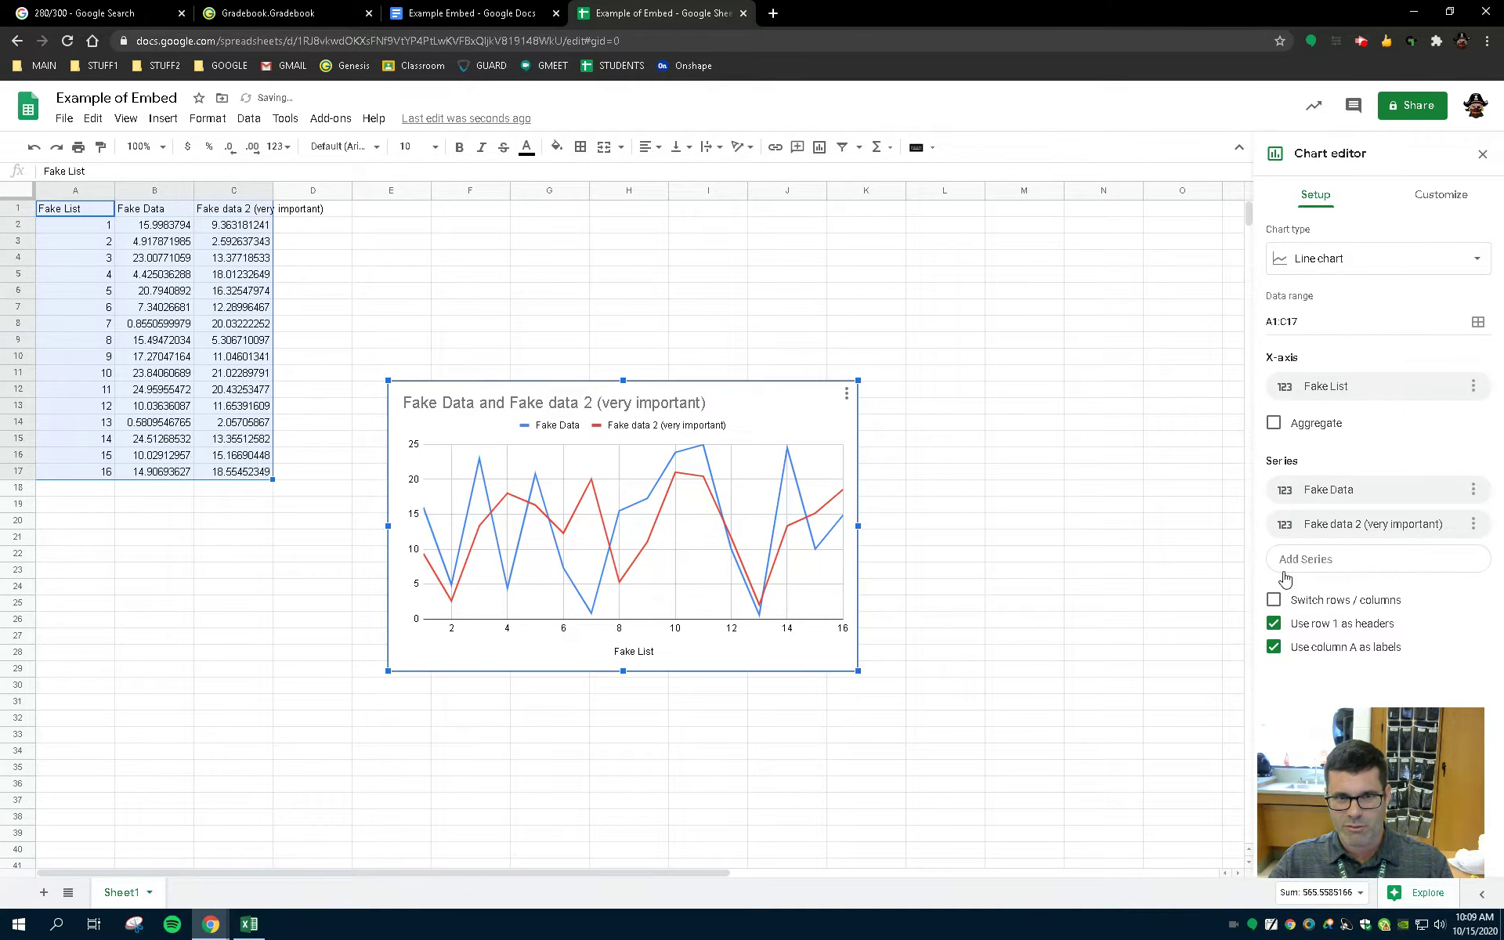
# Change the chart type to Radar chart.
pyautogui.click(1367, 269)
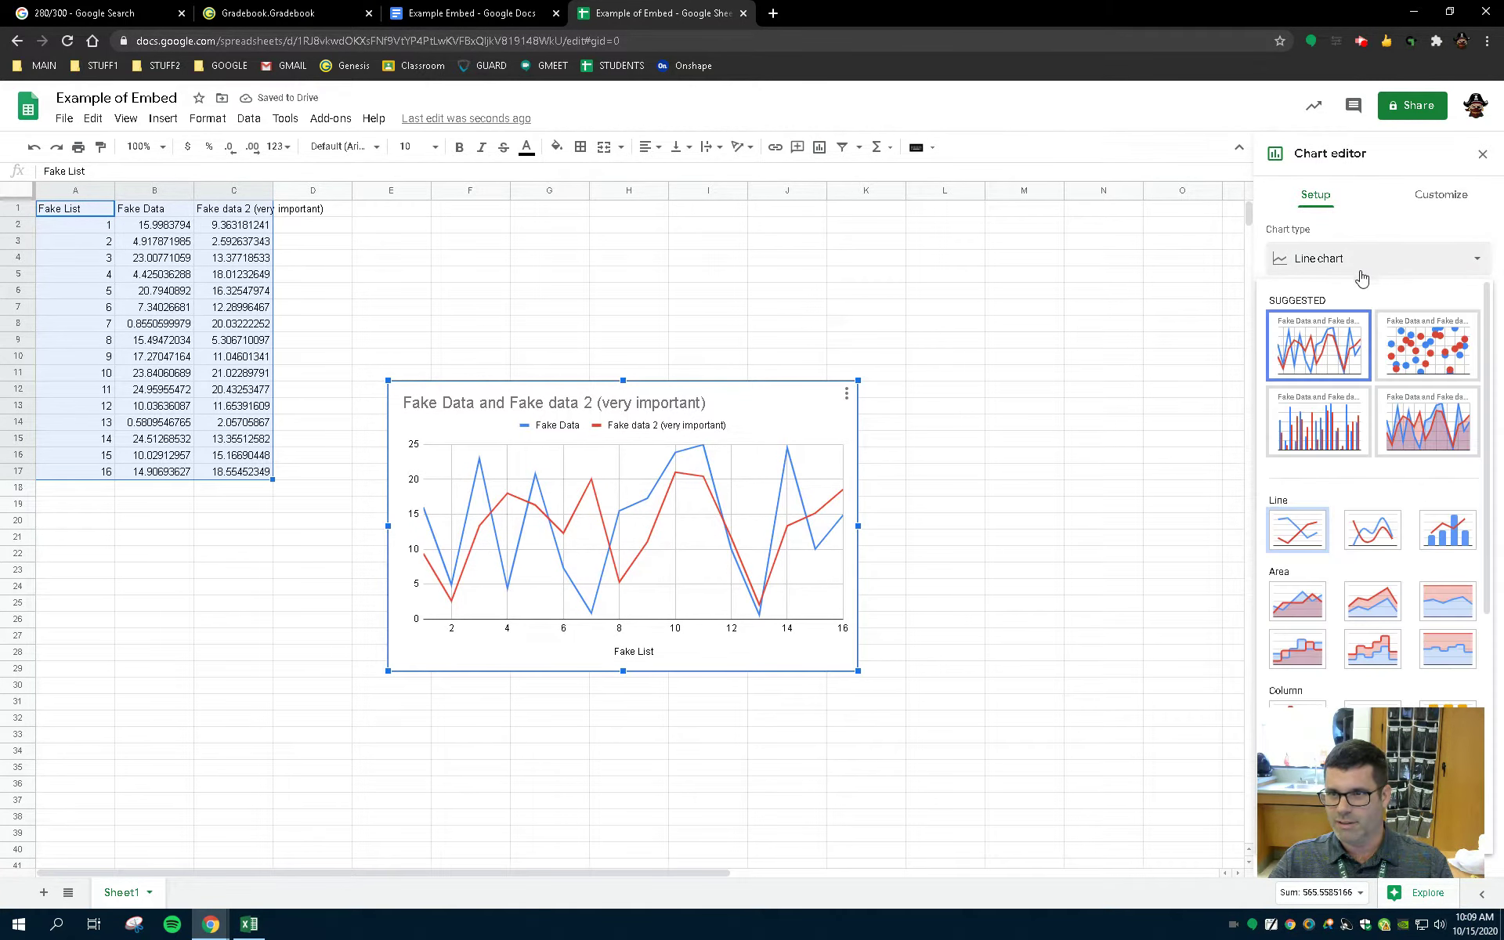
pyautogui.scroll(-5, 1374, 513)
pyautogui.scroll(-1, 1371, 501)
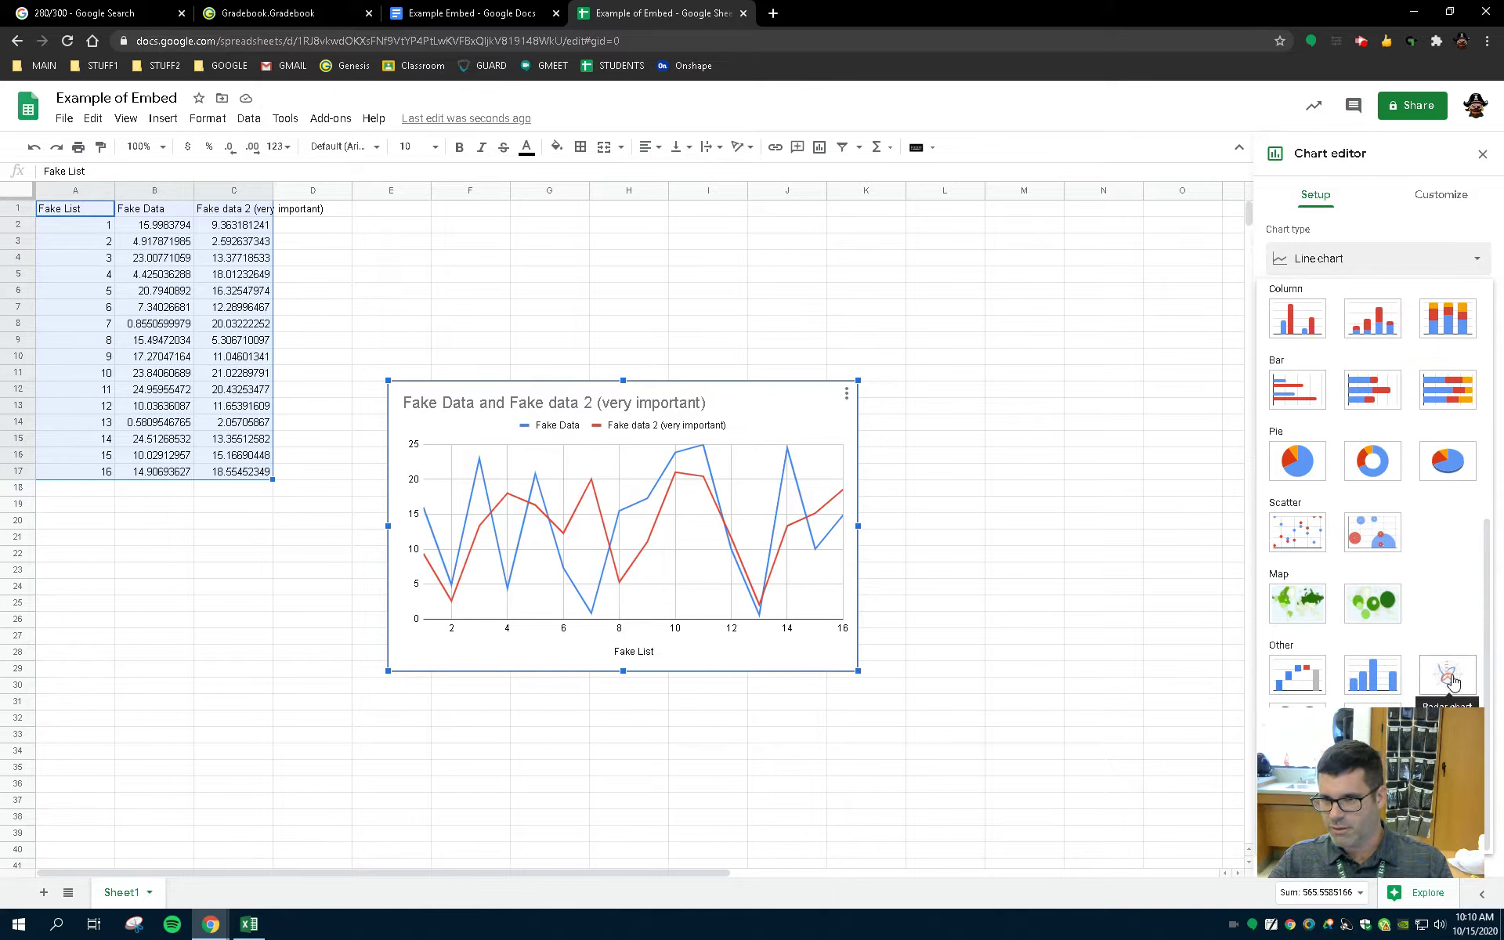
pyautogui.moveTo(1407, 720); pyautogui.dragTo(191, 708)
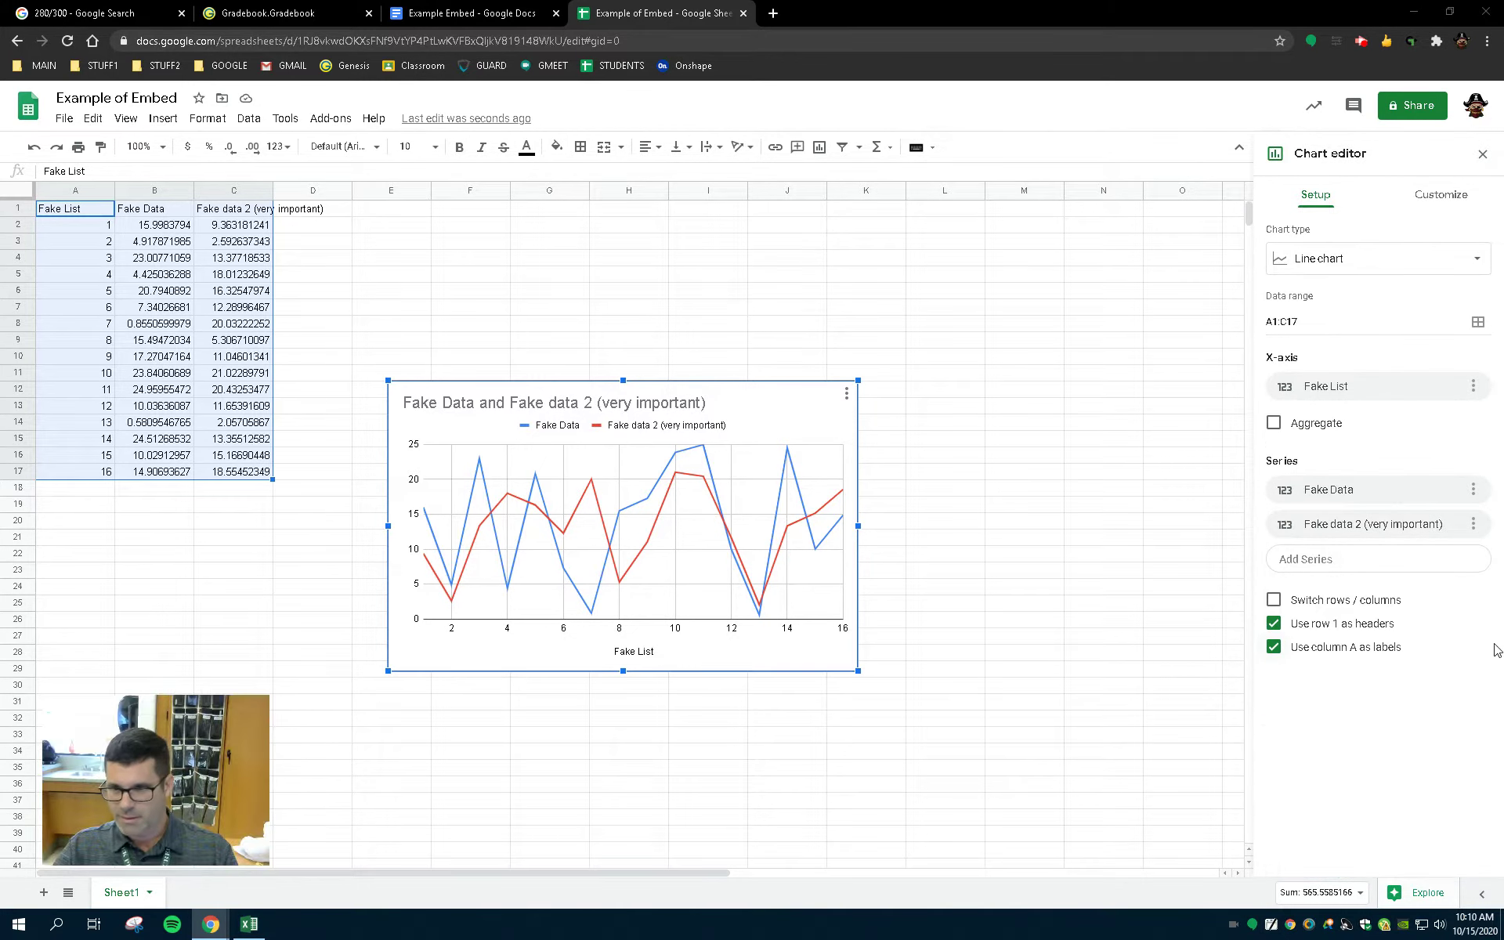
pyautogui.click(1376, 259)
pyautogui.scroll(-10, 1433, 705)
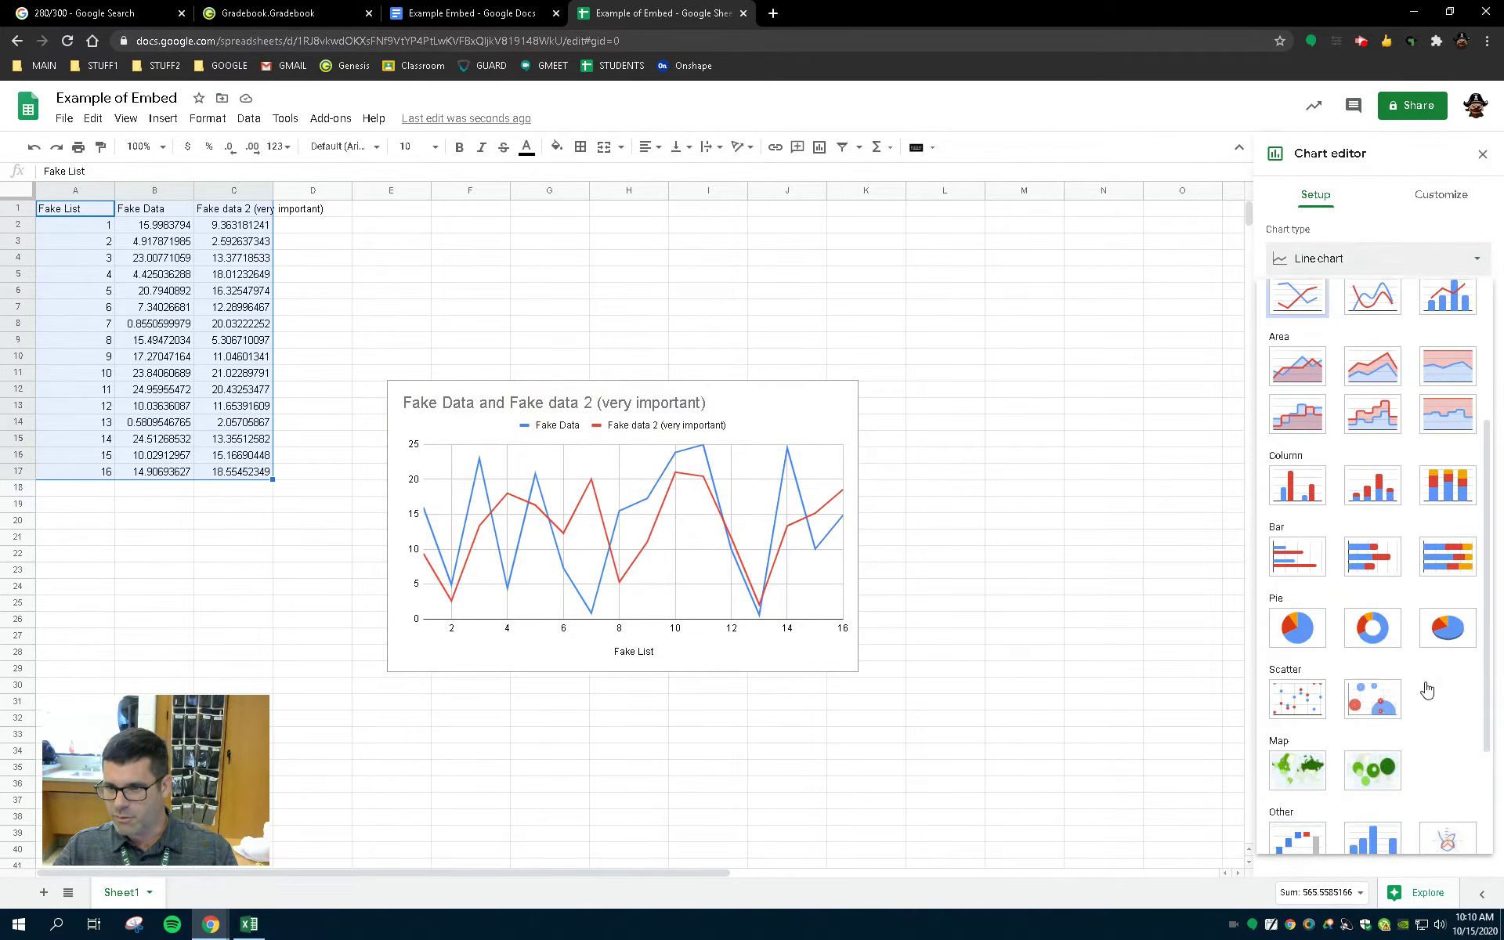
pyautogui.click(1448, 754)
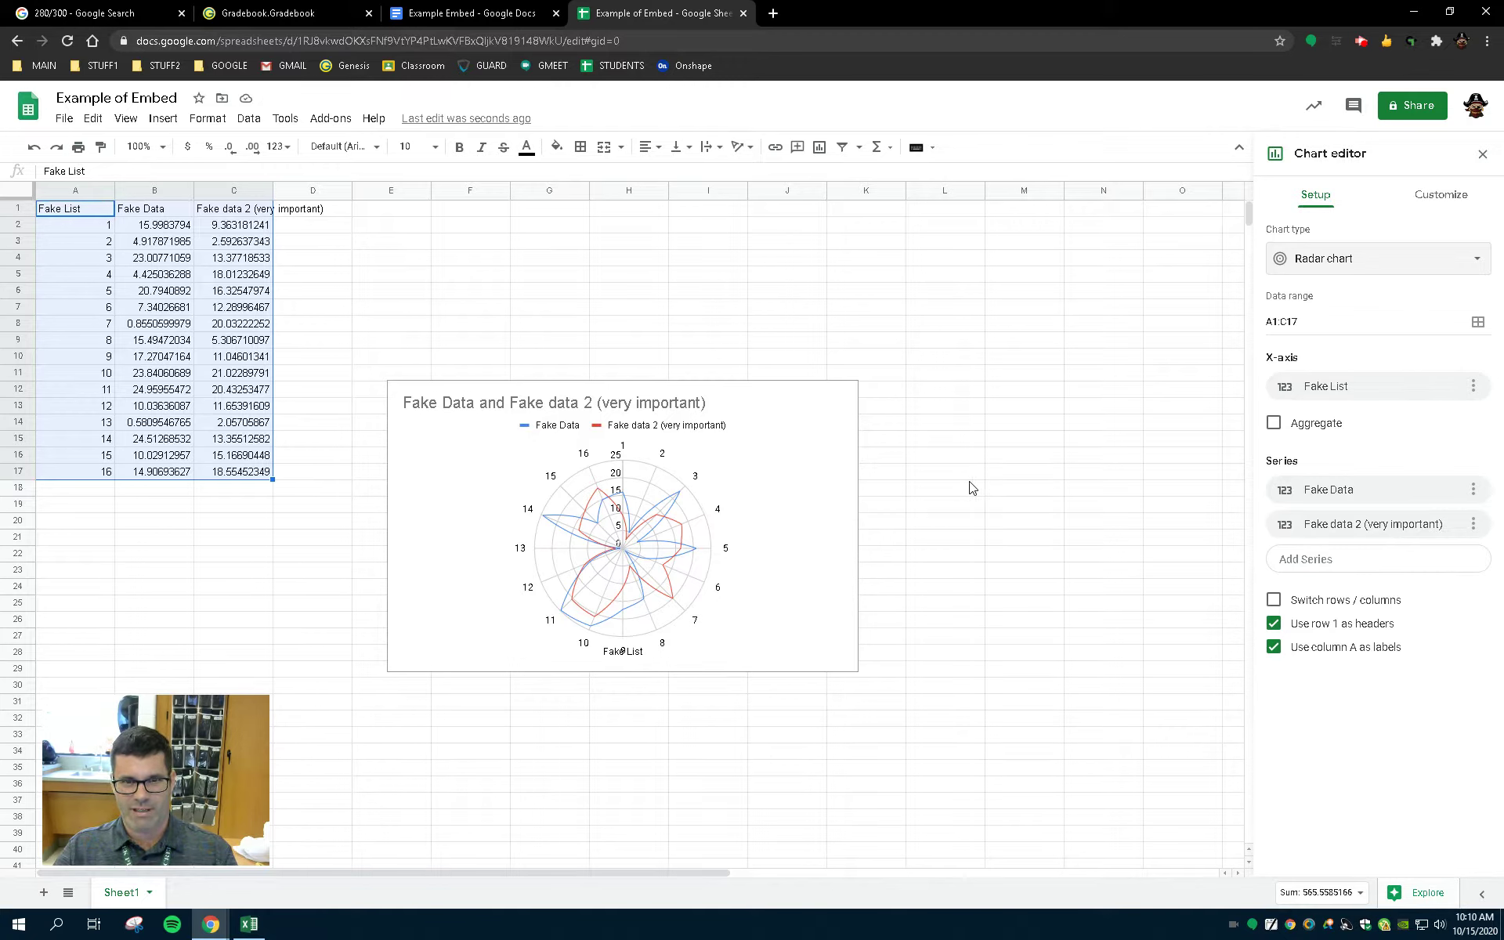
# Move the radar chart to its own sheet.
pyautogui.click(807, 489)
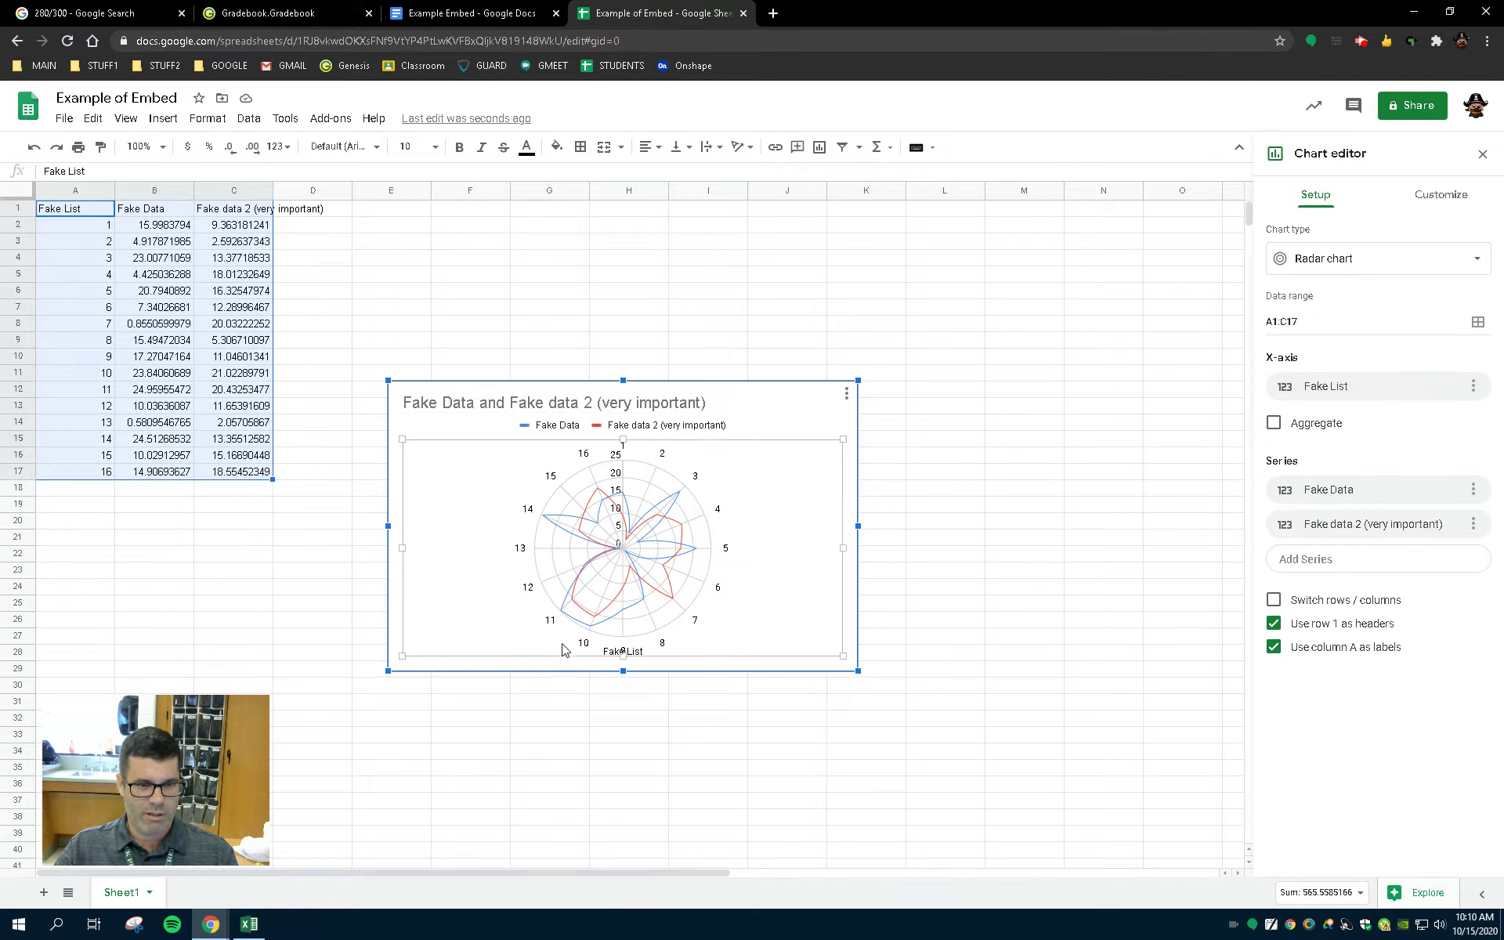
pyautogui.click(846, 394)
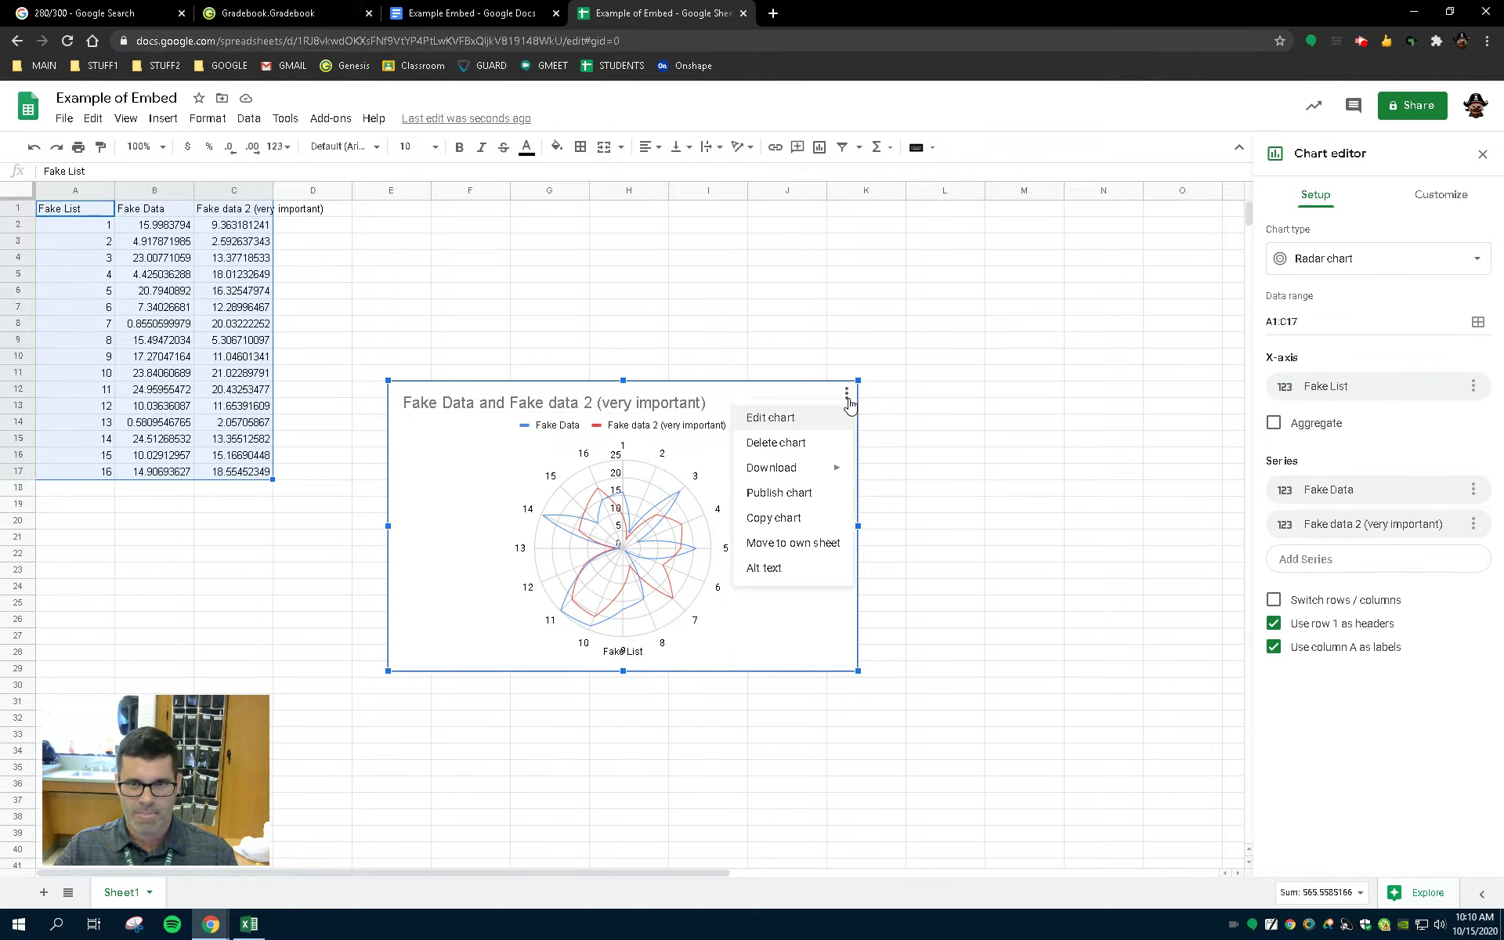
pyautogui.click(799, 552)
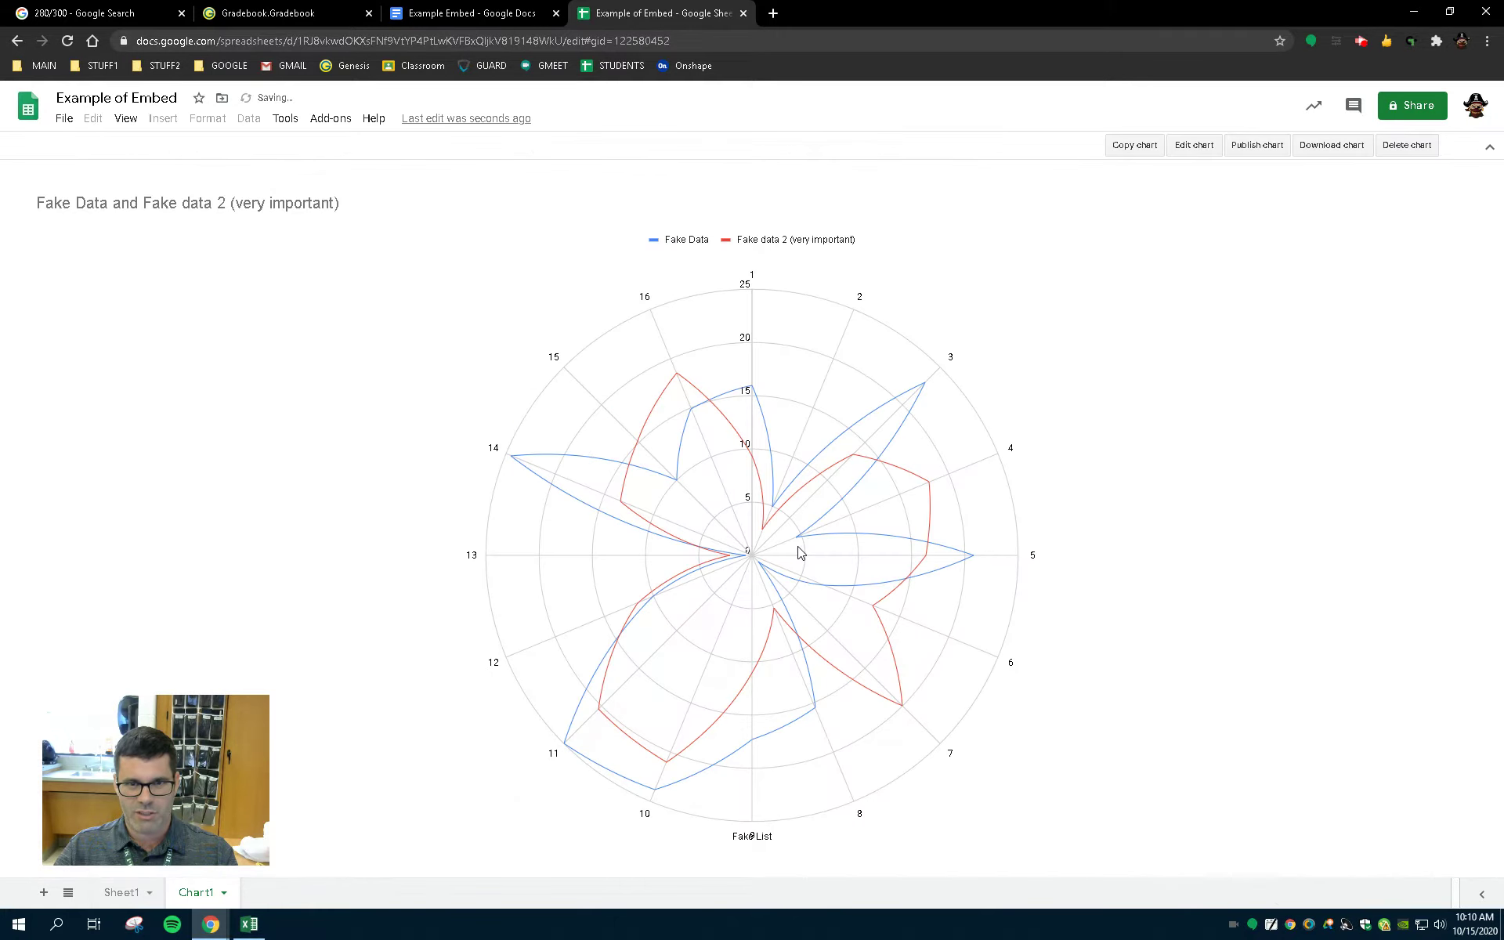
# Compare the source data on Sheet1 with the radar chart on the Chart1 sheet.
pyautogui.click(125, 896)
pyautogui.click(200, 892)
pyautogui.click(129, 896)
pyautogui.click(196, 892)
pyautogui.click(119, 894)
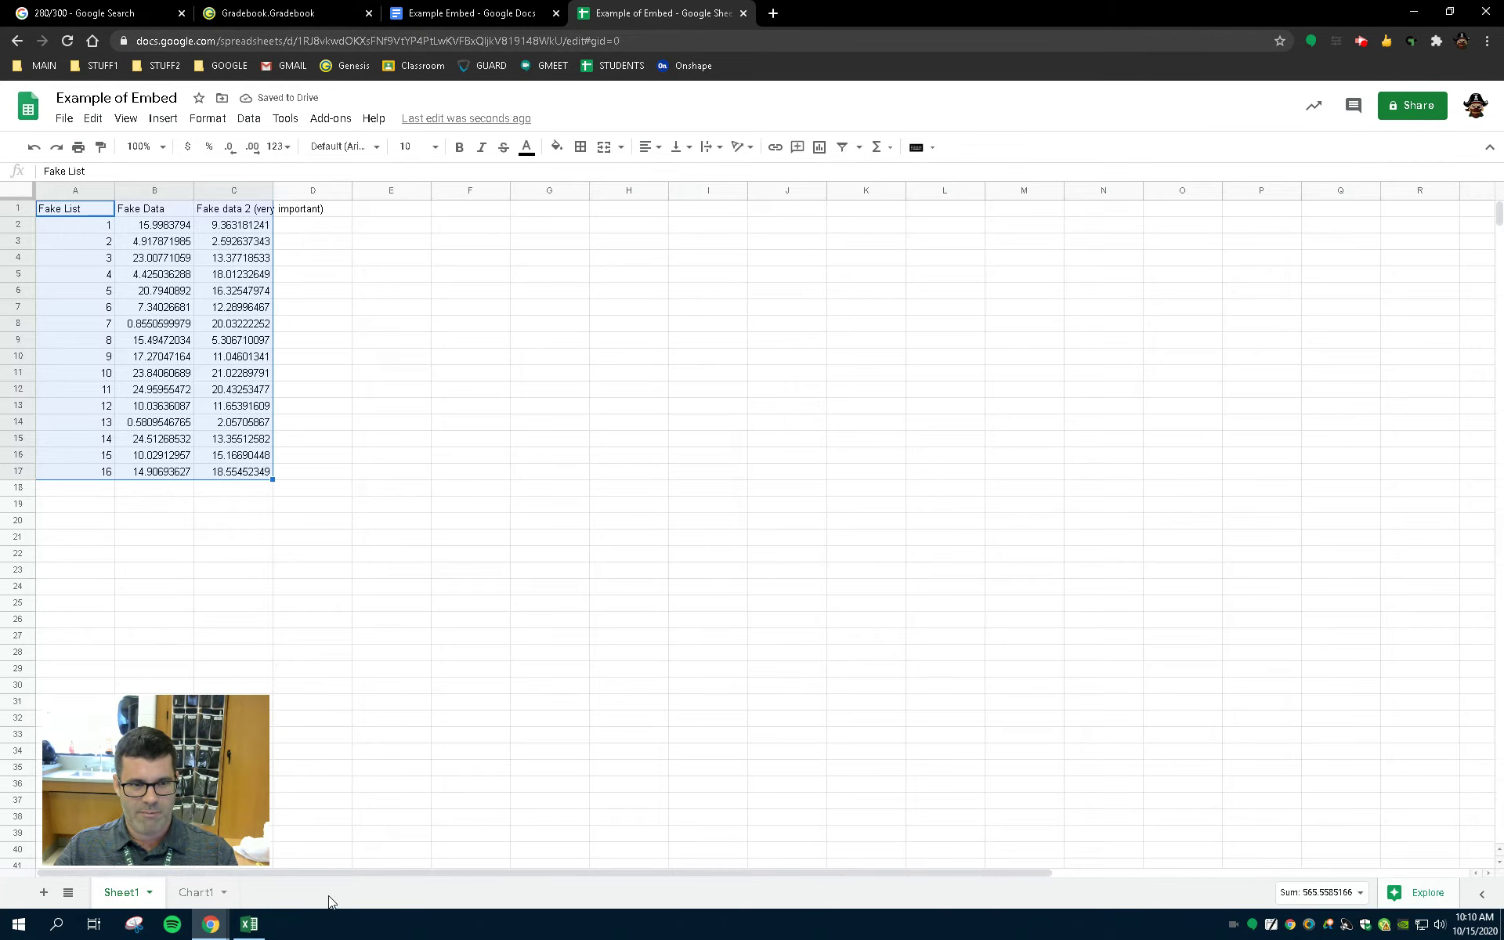
pyautogui.click(452, 540)
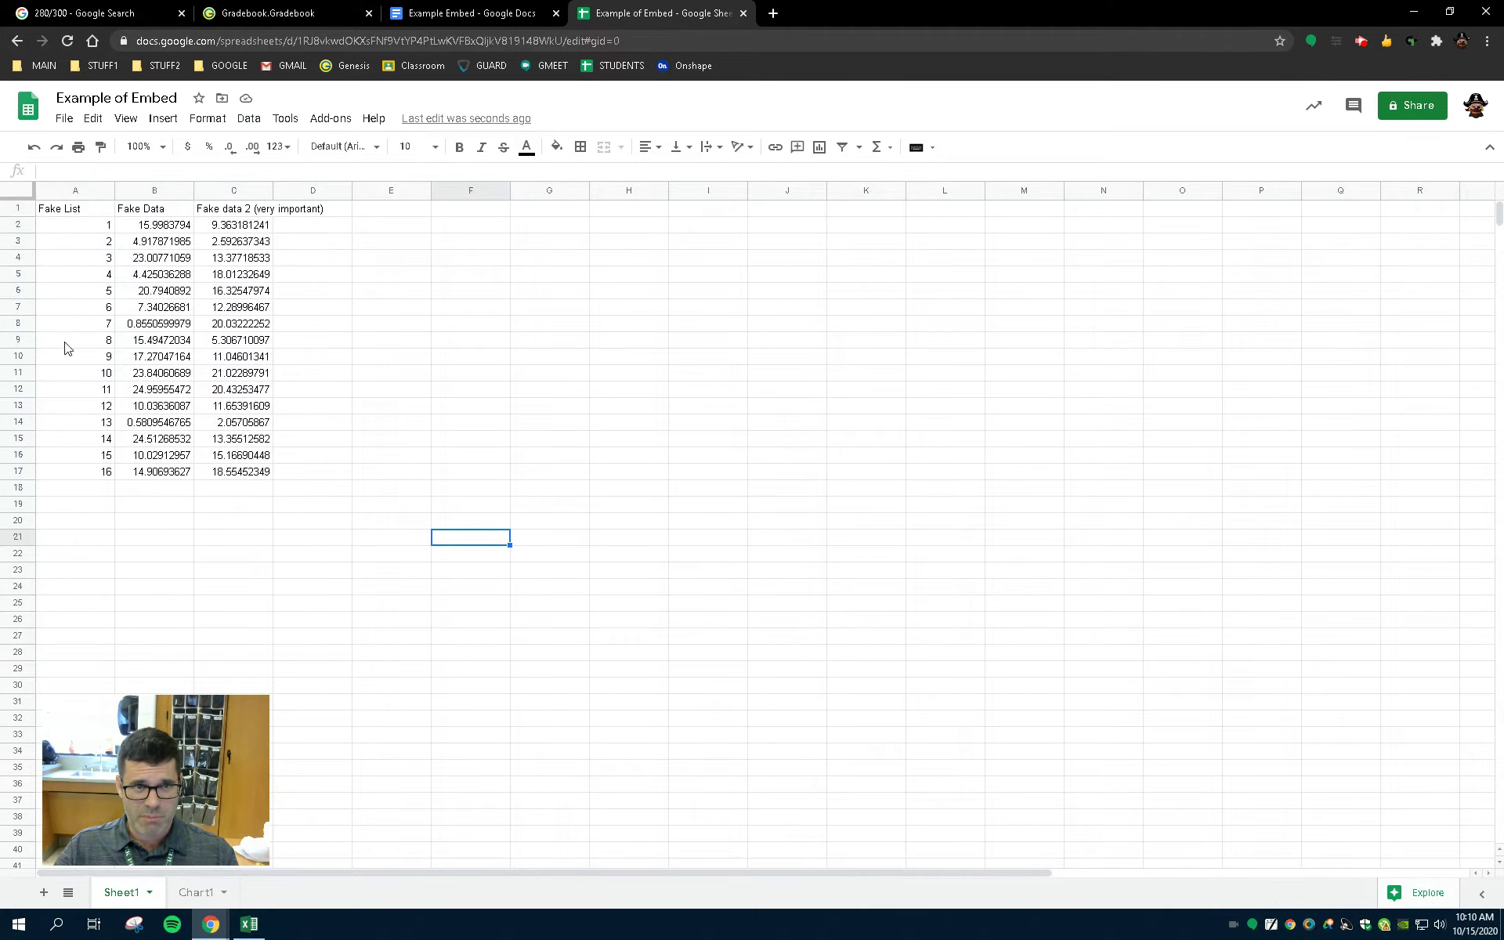
pyautogui.click(218, 894)
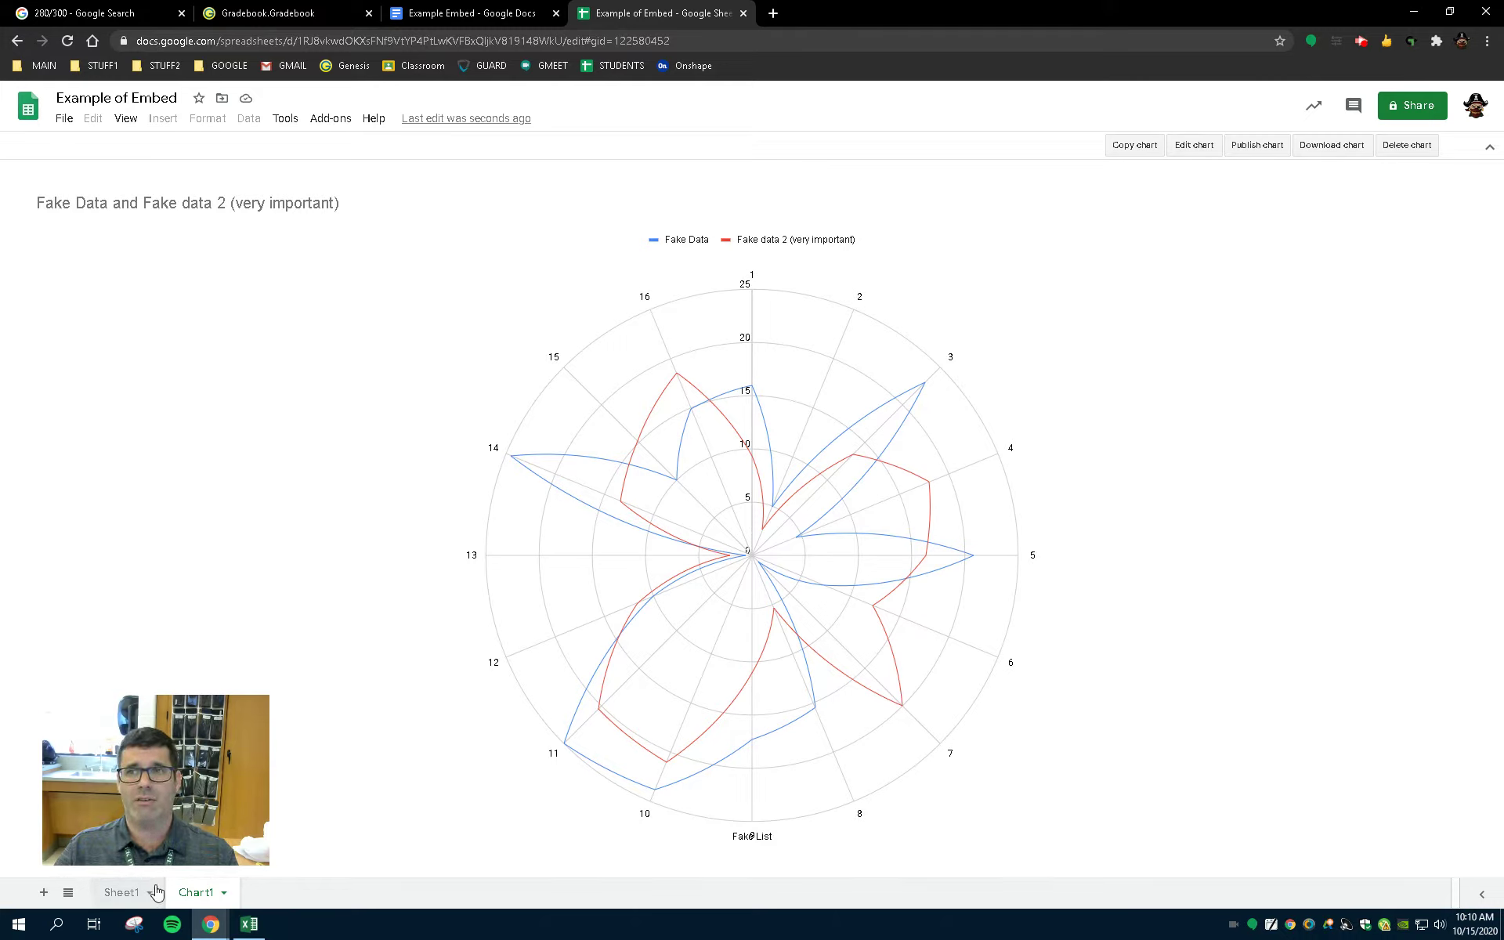
# Add a new sheet and rename it "This is the name of the 2nd sheet of data".
pyautogui.click(44, 892)
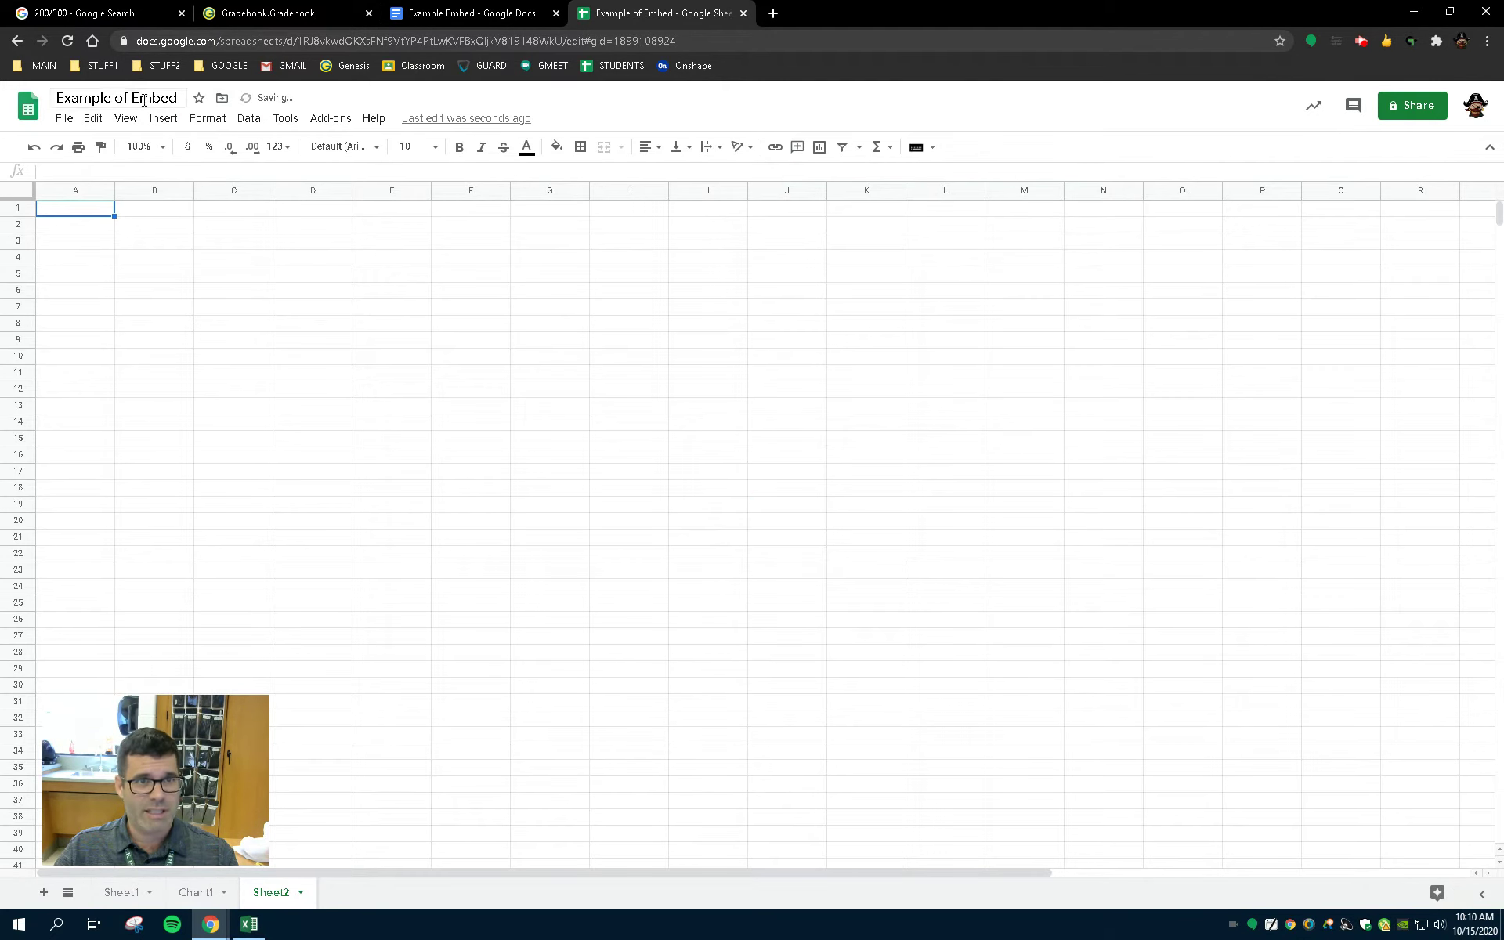
pyautogui.click(274, 893)
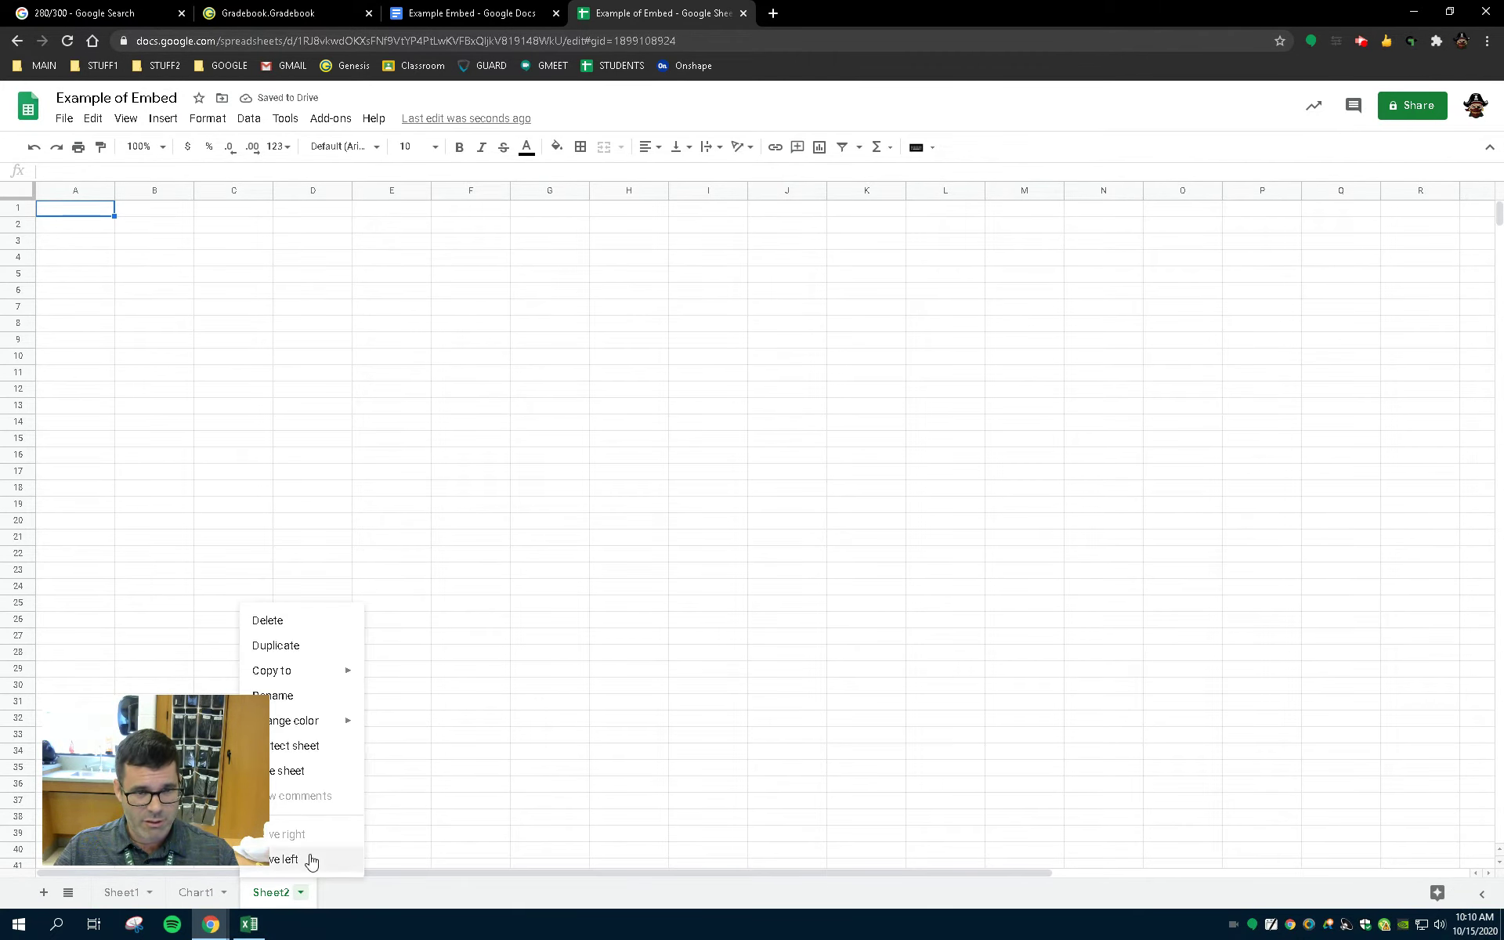
pyautogui.moveTo(231, 699)
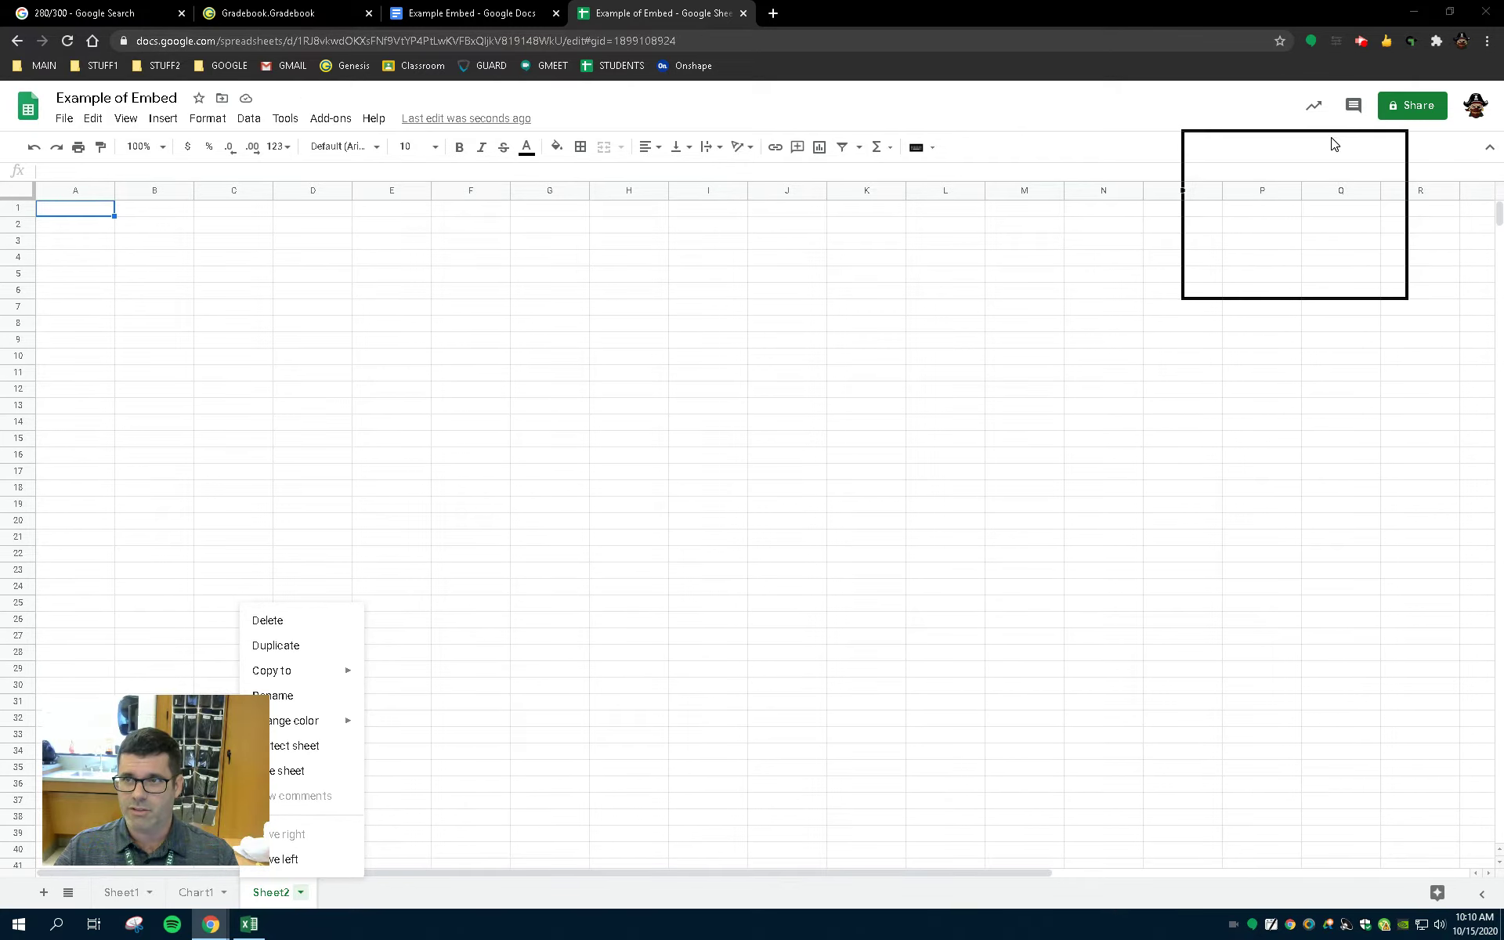
pyautogui.moveTo(1427, 201); pyautogui.dragTo(1427, 202)
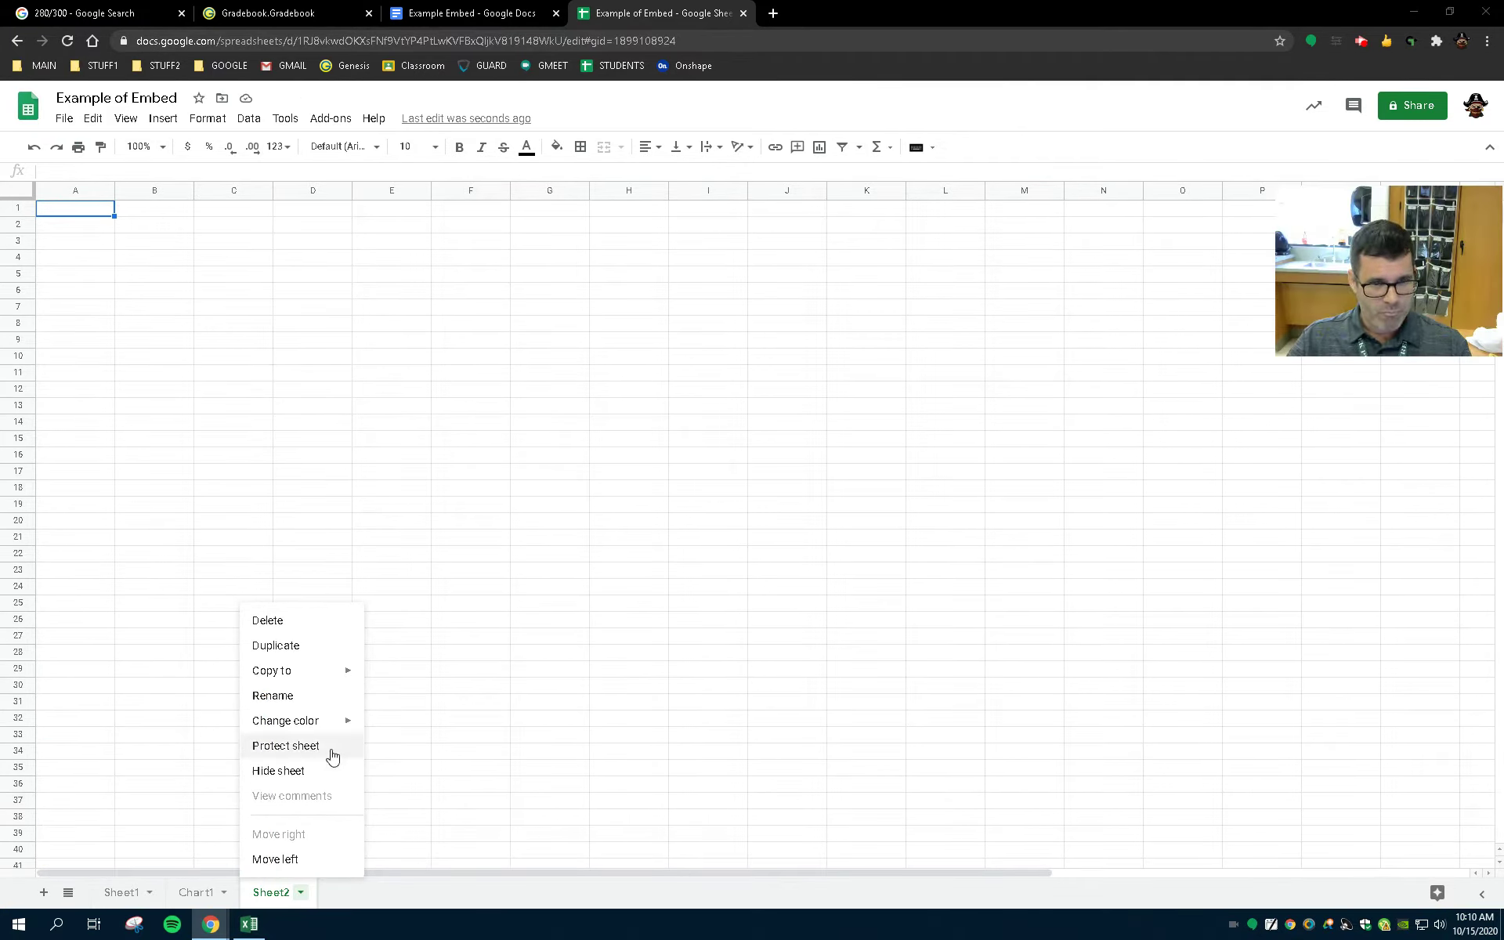
pyautogui.click(311, 696)
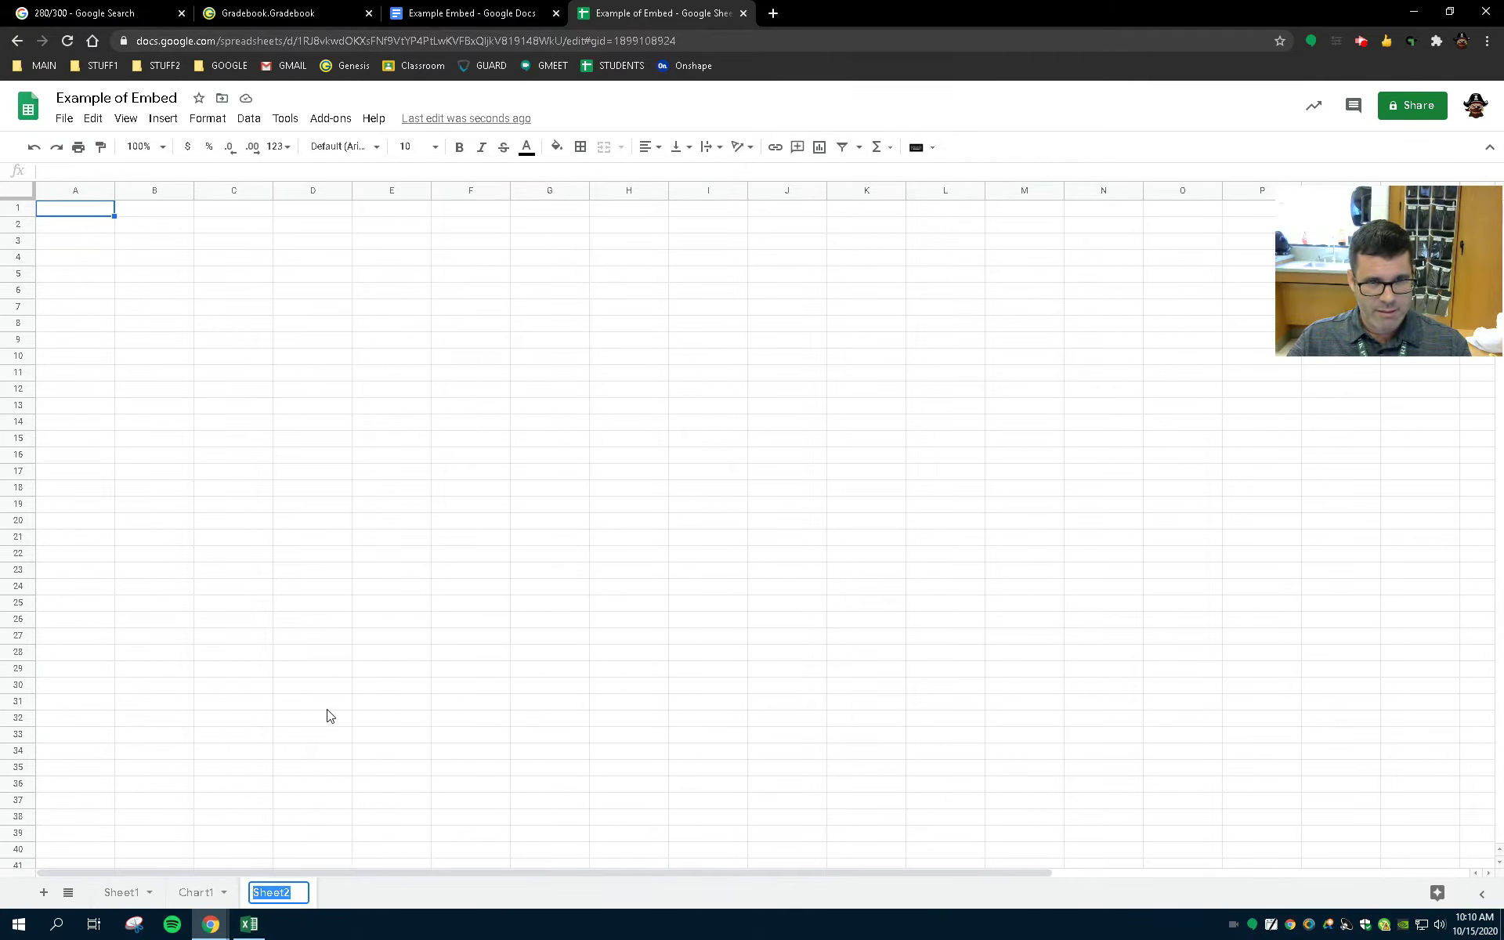
pyautogui.write('This')
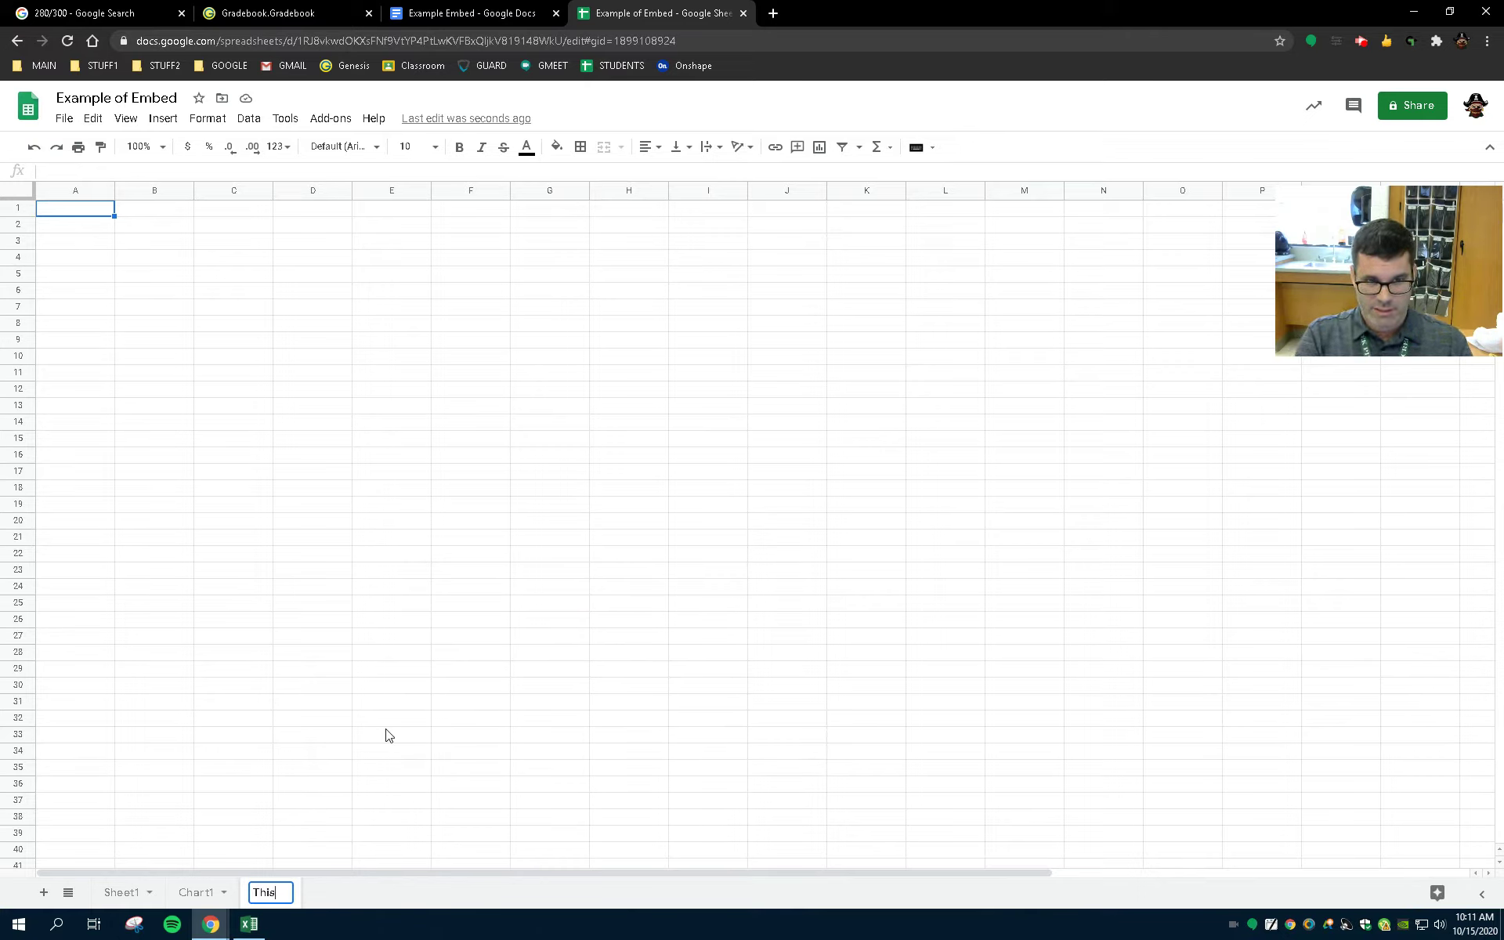
pyautogui.write(' is the name of the ')
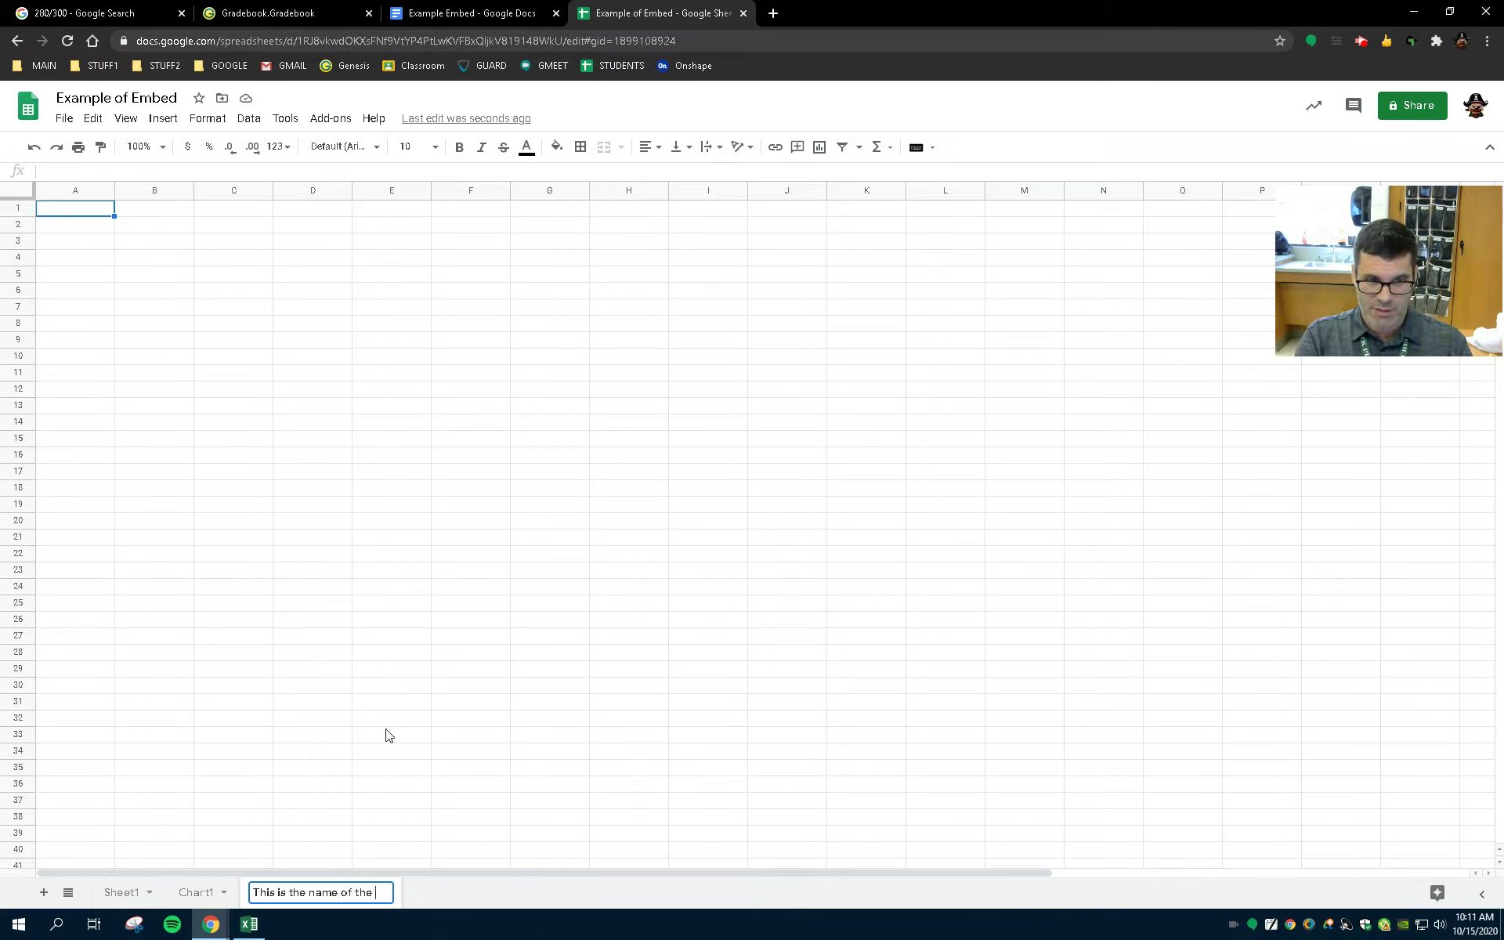
pyautogui.write('2nd sheet of data')
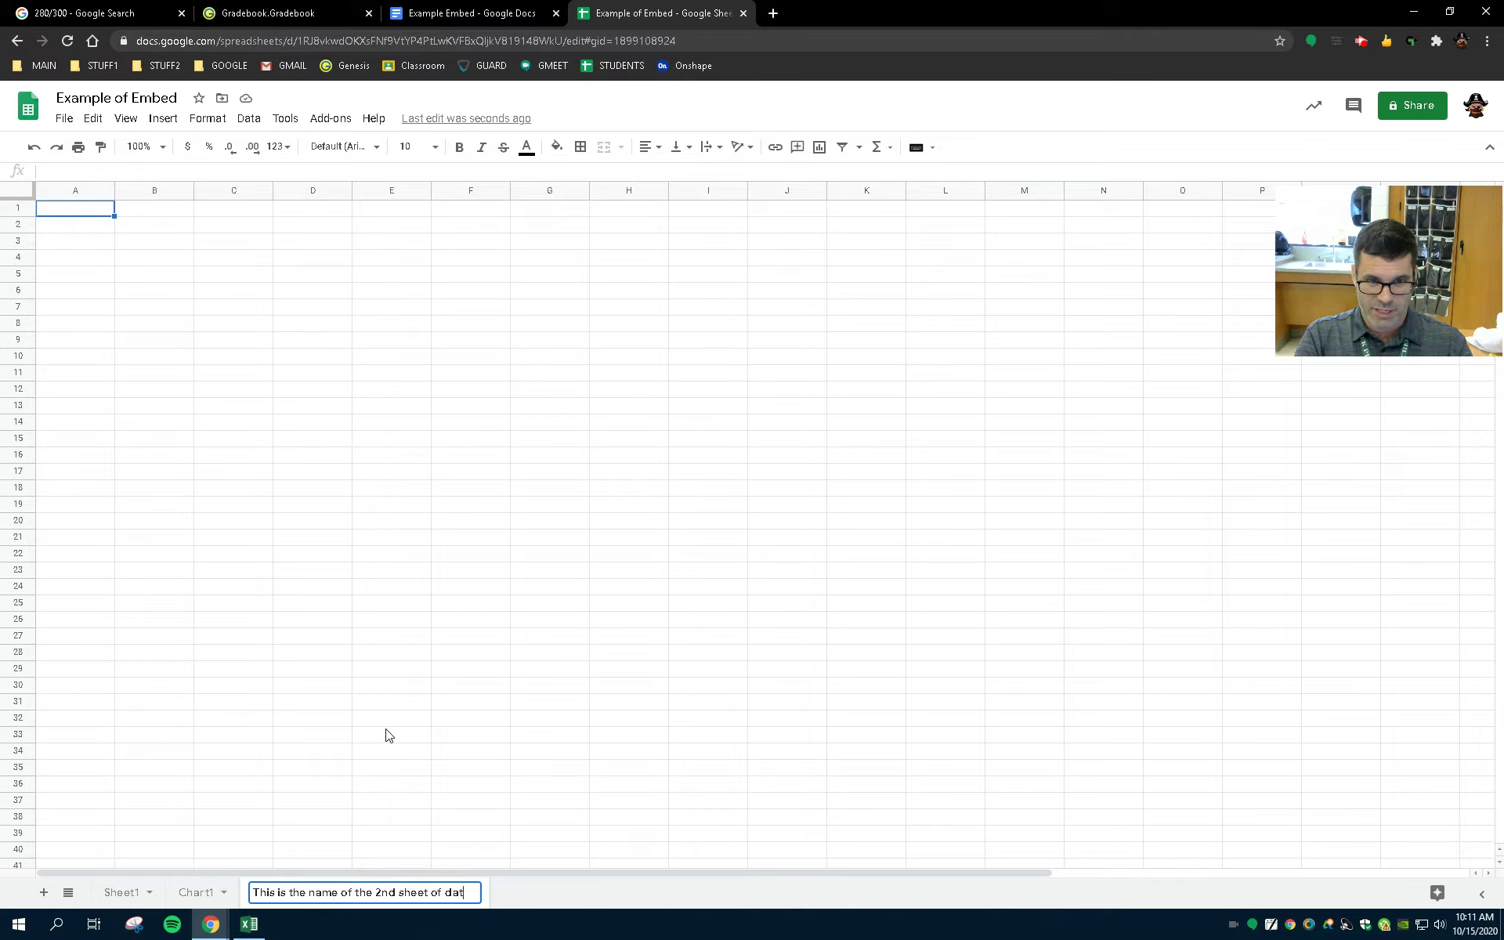
pyautogui.press('Return')
# Add another sheet and rename it "Thing 3".
pyautogui.click(44, 892)
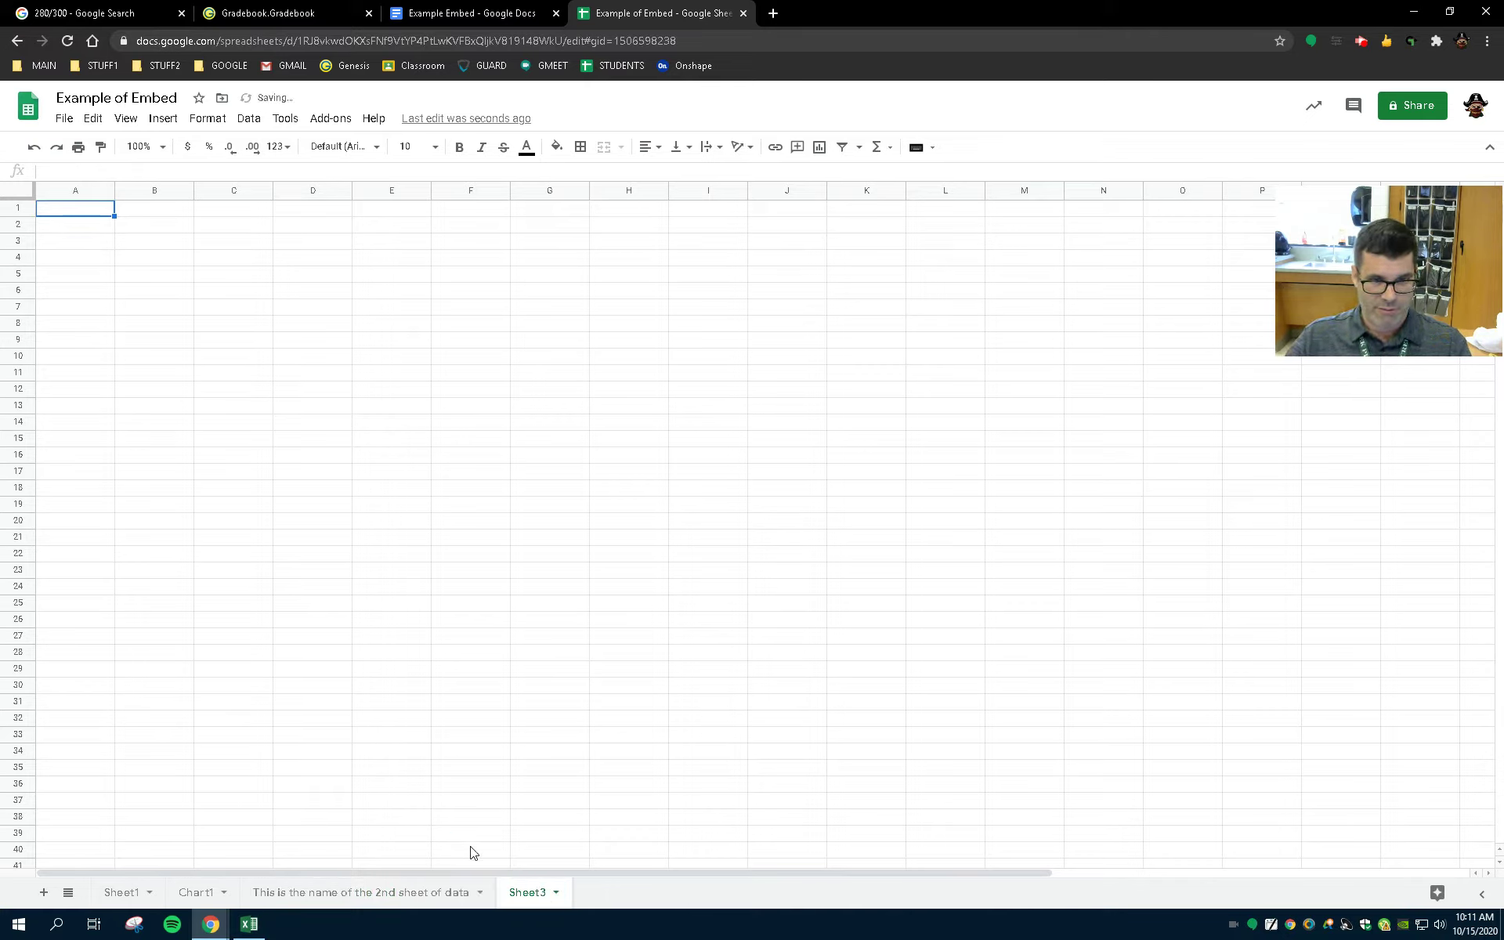
pyautogui.click(560, 894)
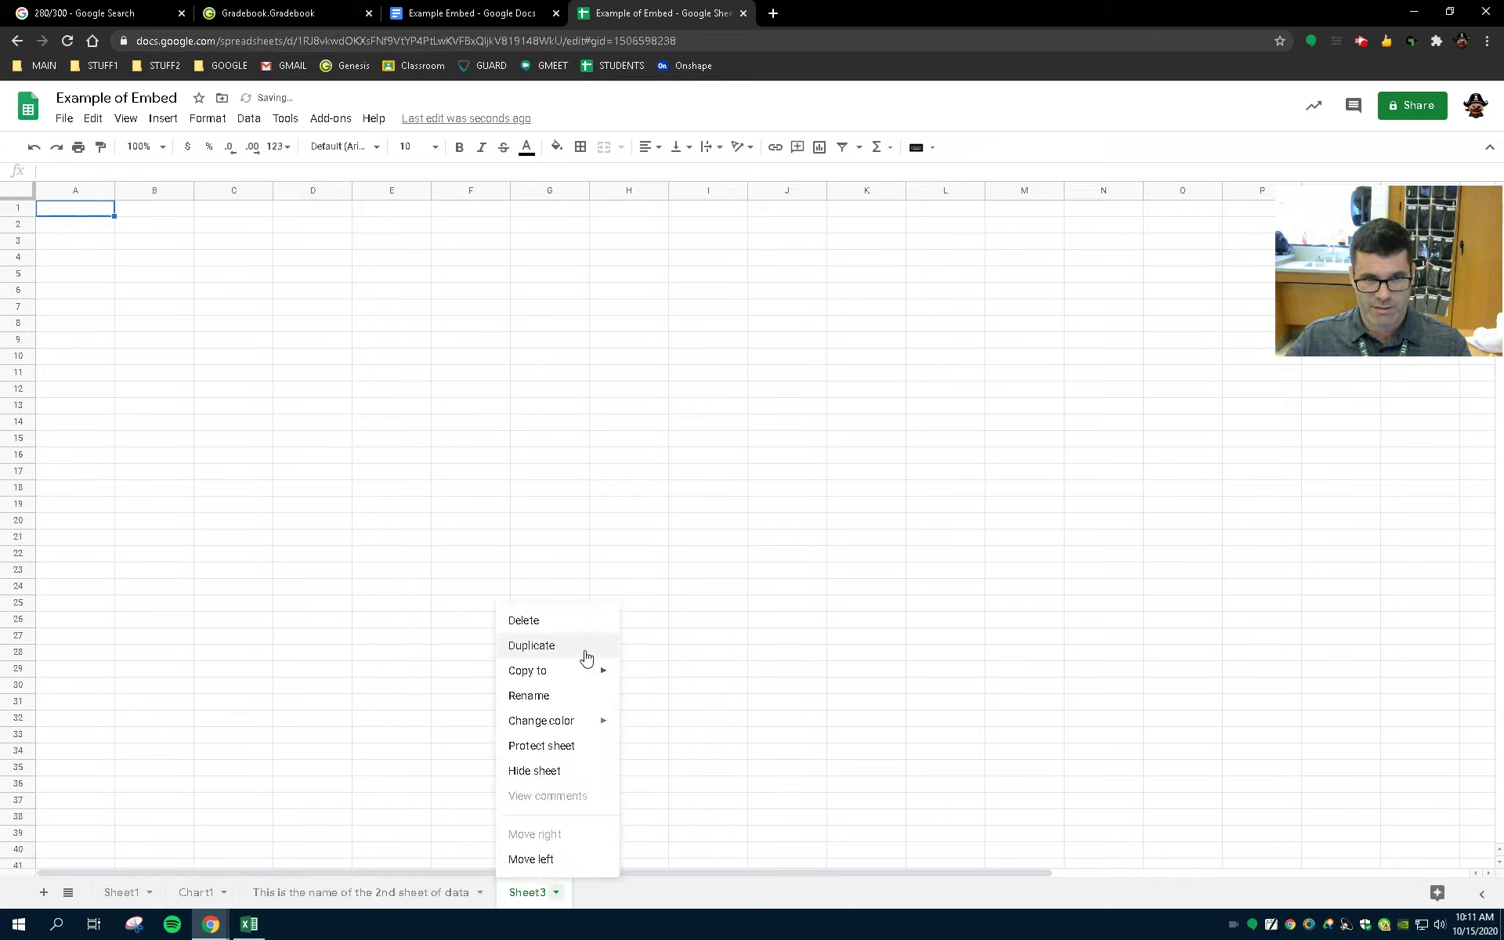
pyautogui.click(560, 695)
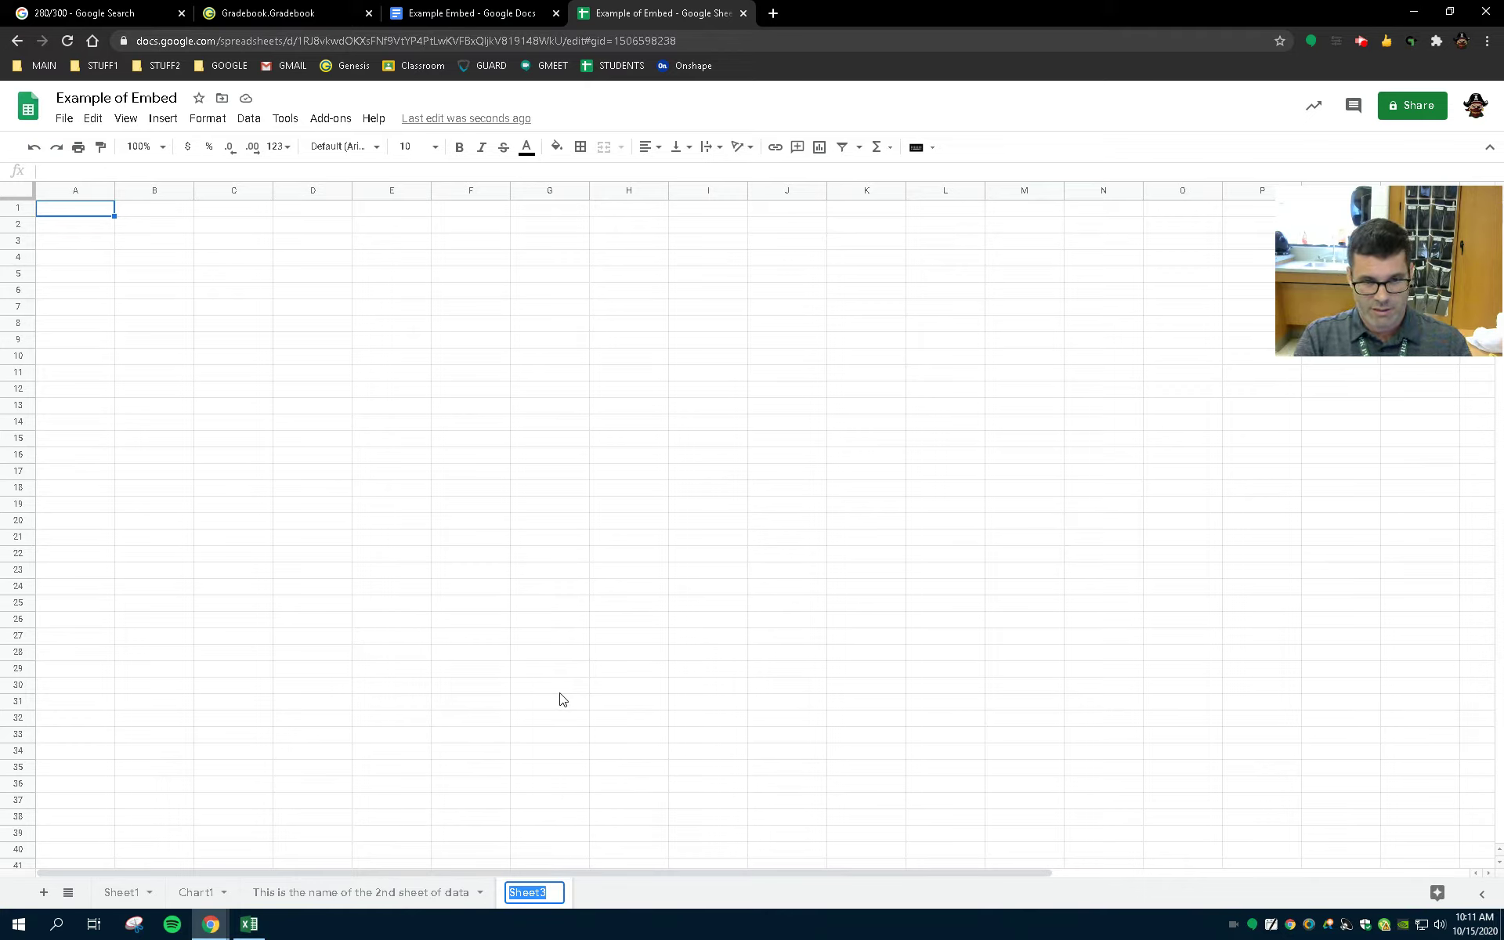
pyautogui.write('Thing 434')
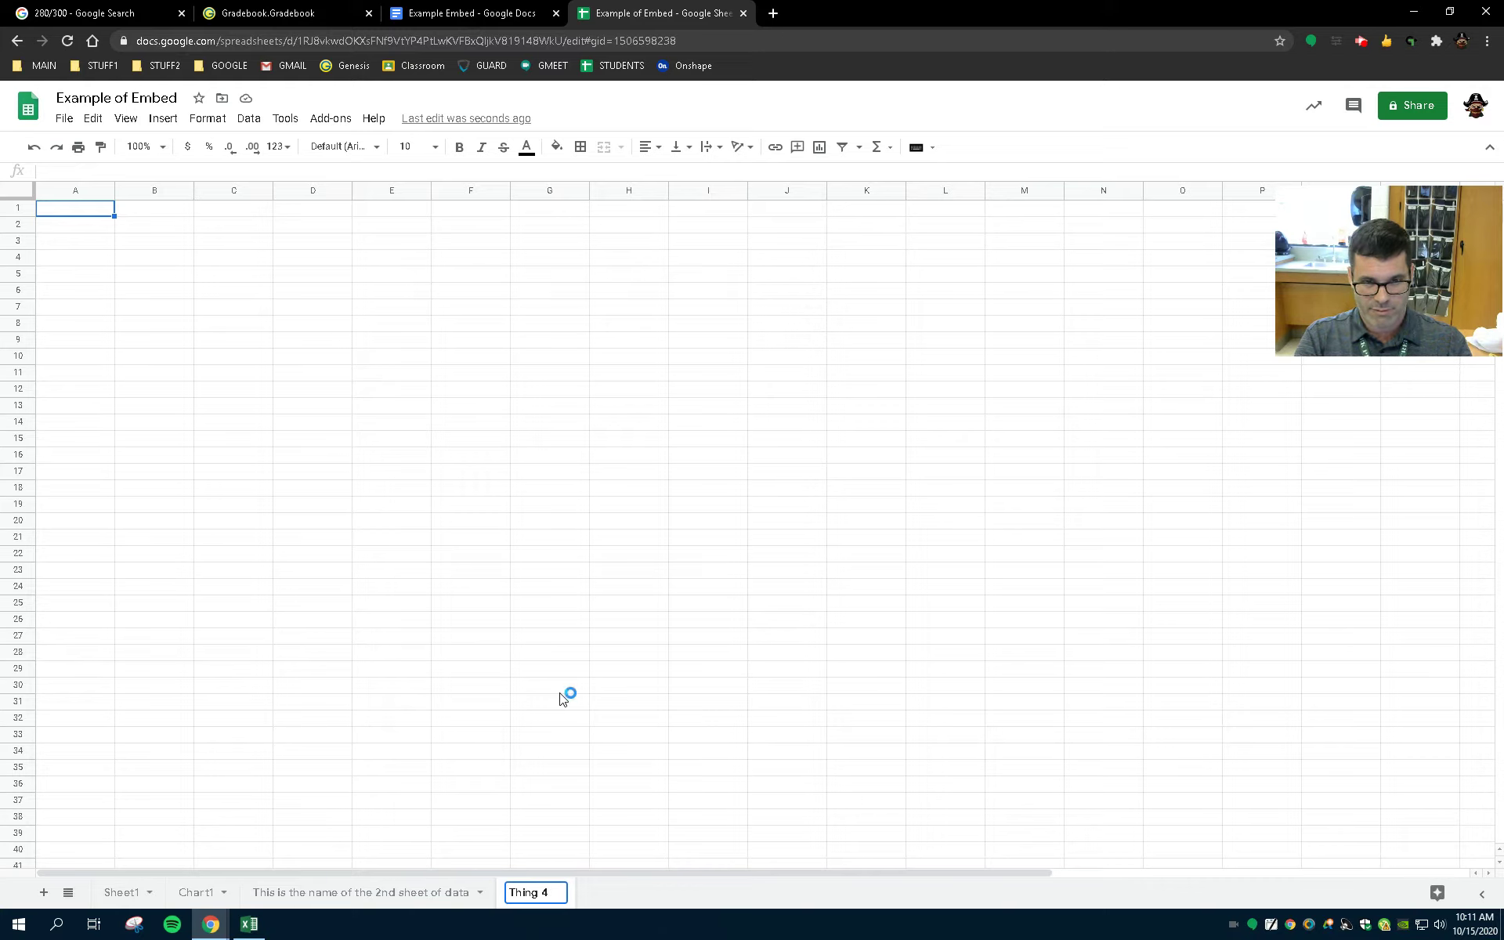
pyautogui.press('Return')
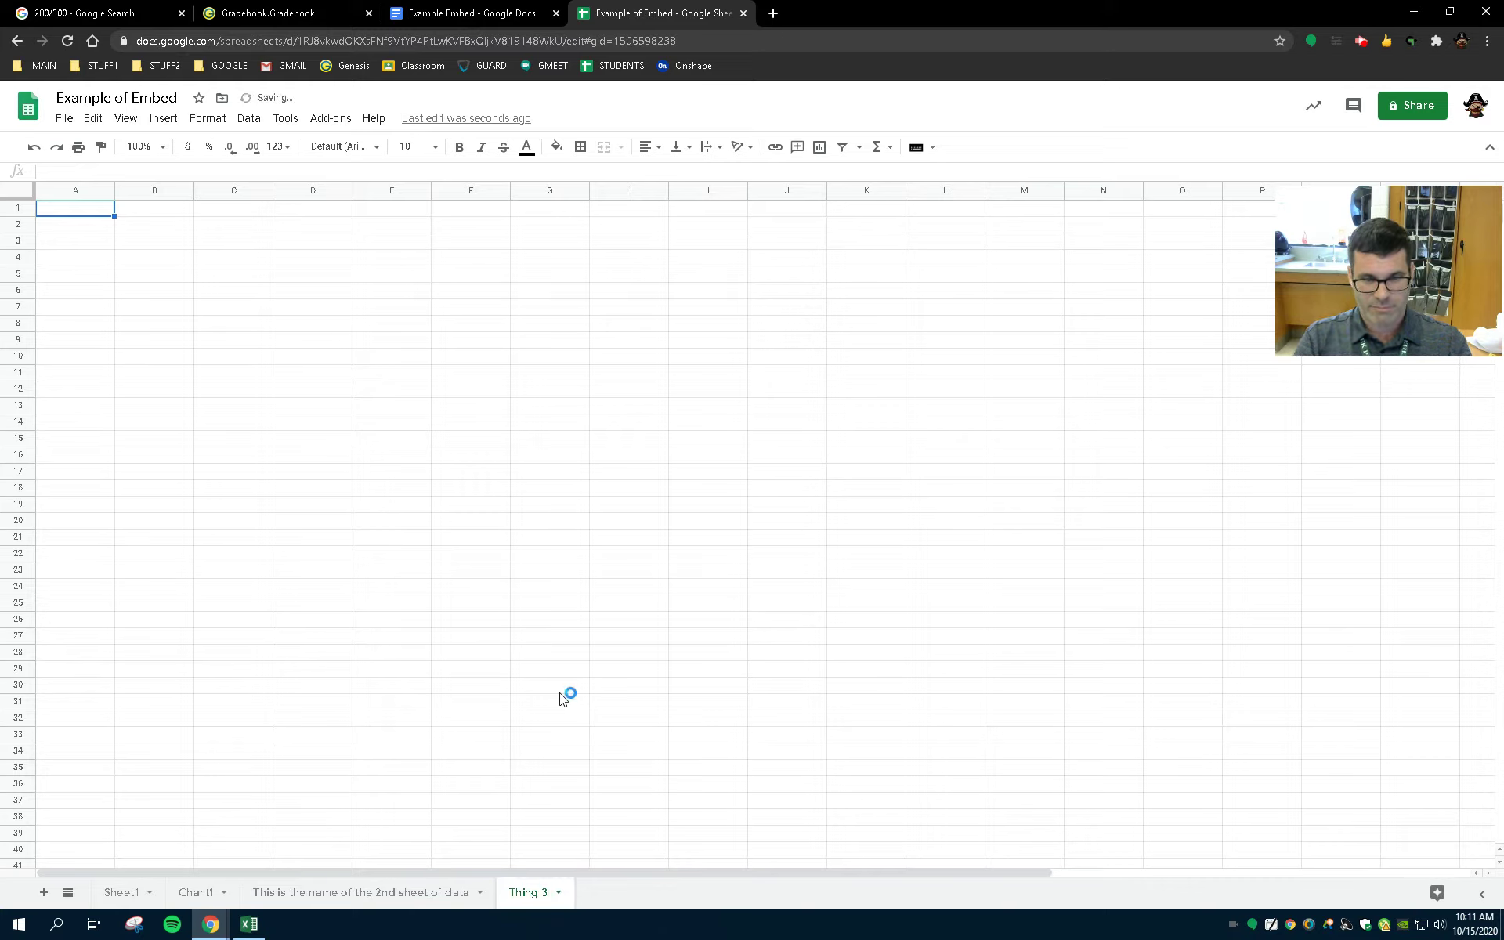
# Set the tab color of the Thing 3 sheet to red.
pyautogui.rightClick(537, 897)
pyautogui.moveTo(595, 715)
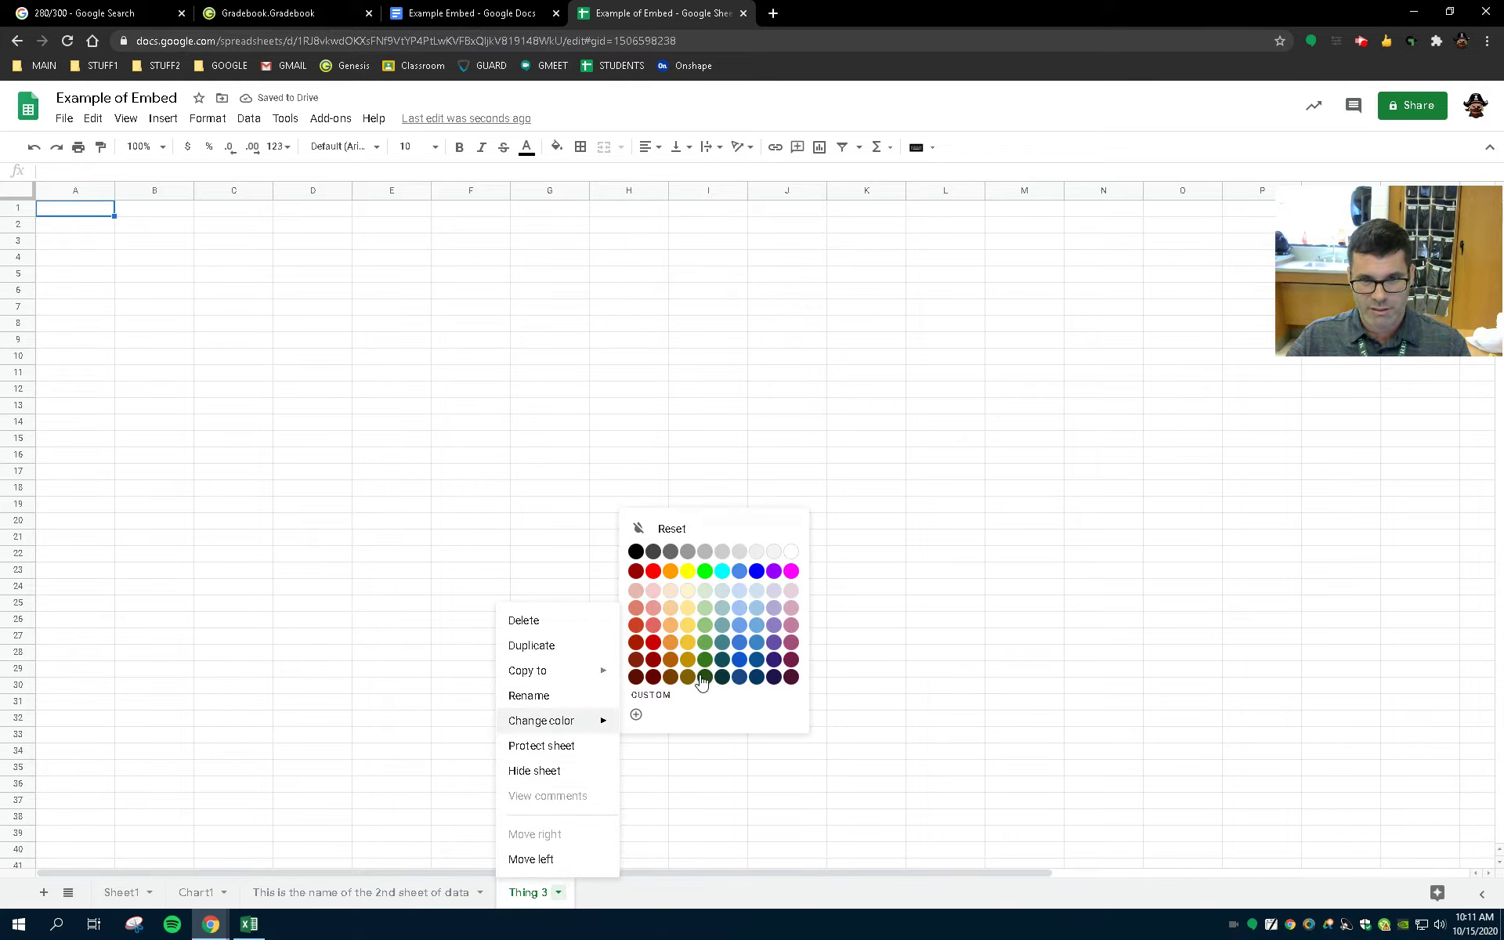
pyautogui.click(655, 643)
pyautogui.click(879, 769)
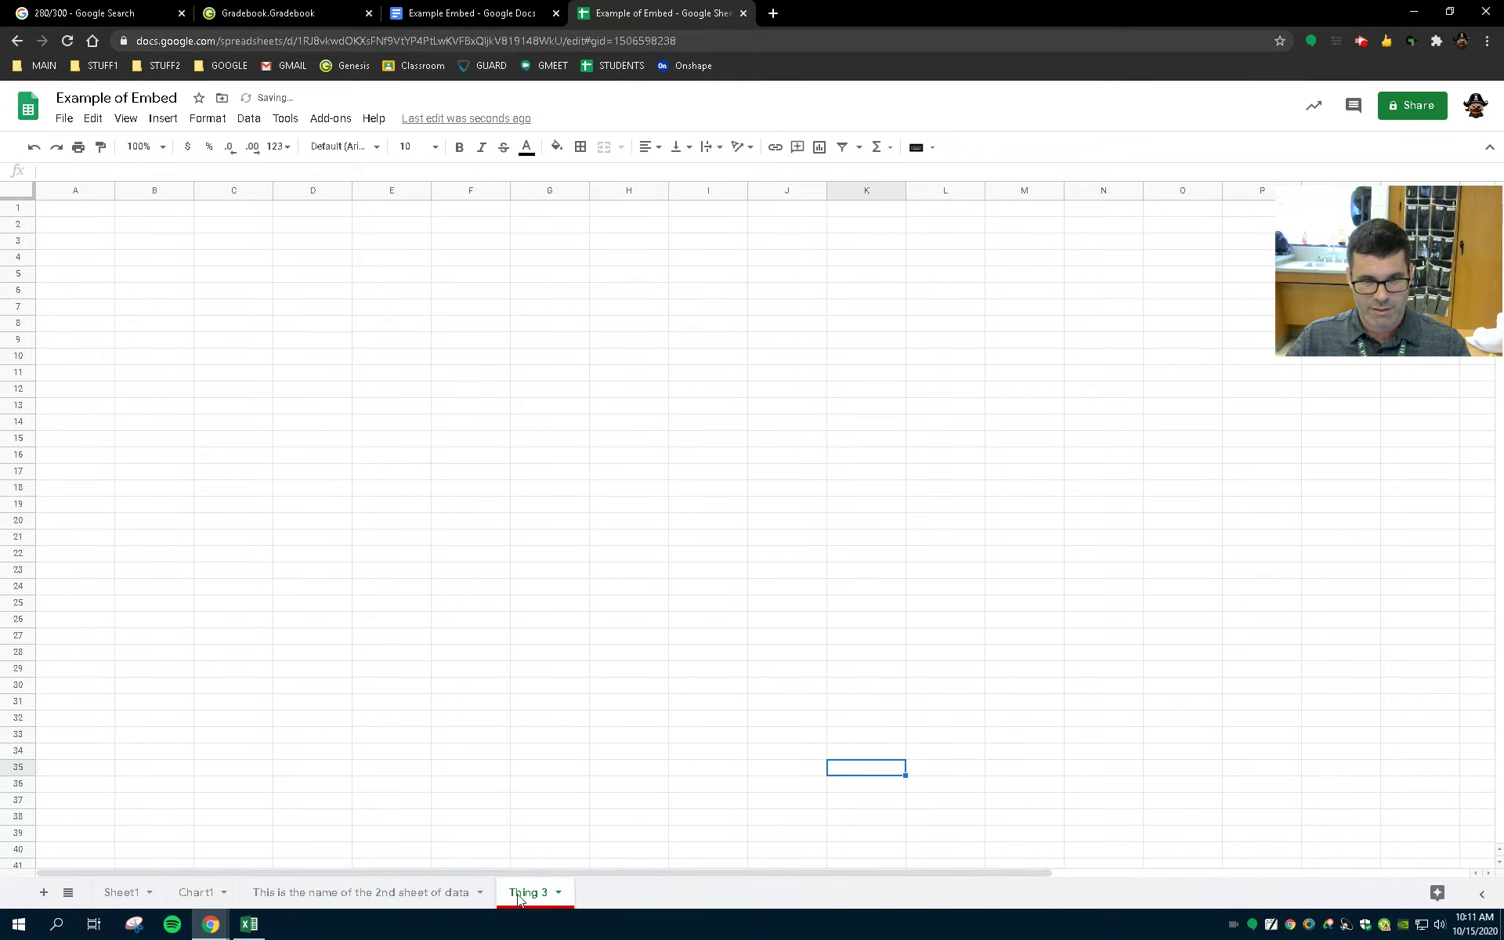
# Reorder the sheets so the 2nd sheet of data sits between Sheet1 and Chart1, and go to Sheet1.
pyautogui.moveTo(125, 892); pyautogui.dragTo(379, 906)
pyautogui.moveTo(470, 890); pyautogui.dragTo(235, 896)
pyautogui.click(123, 892)
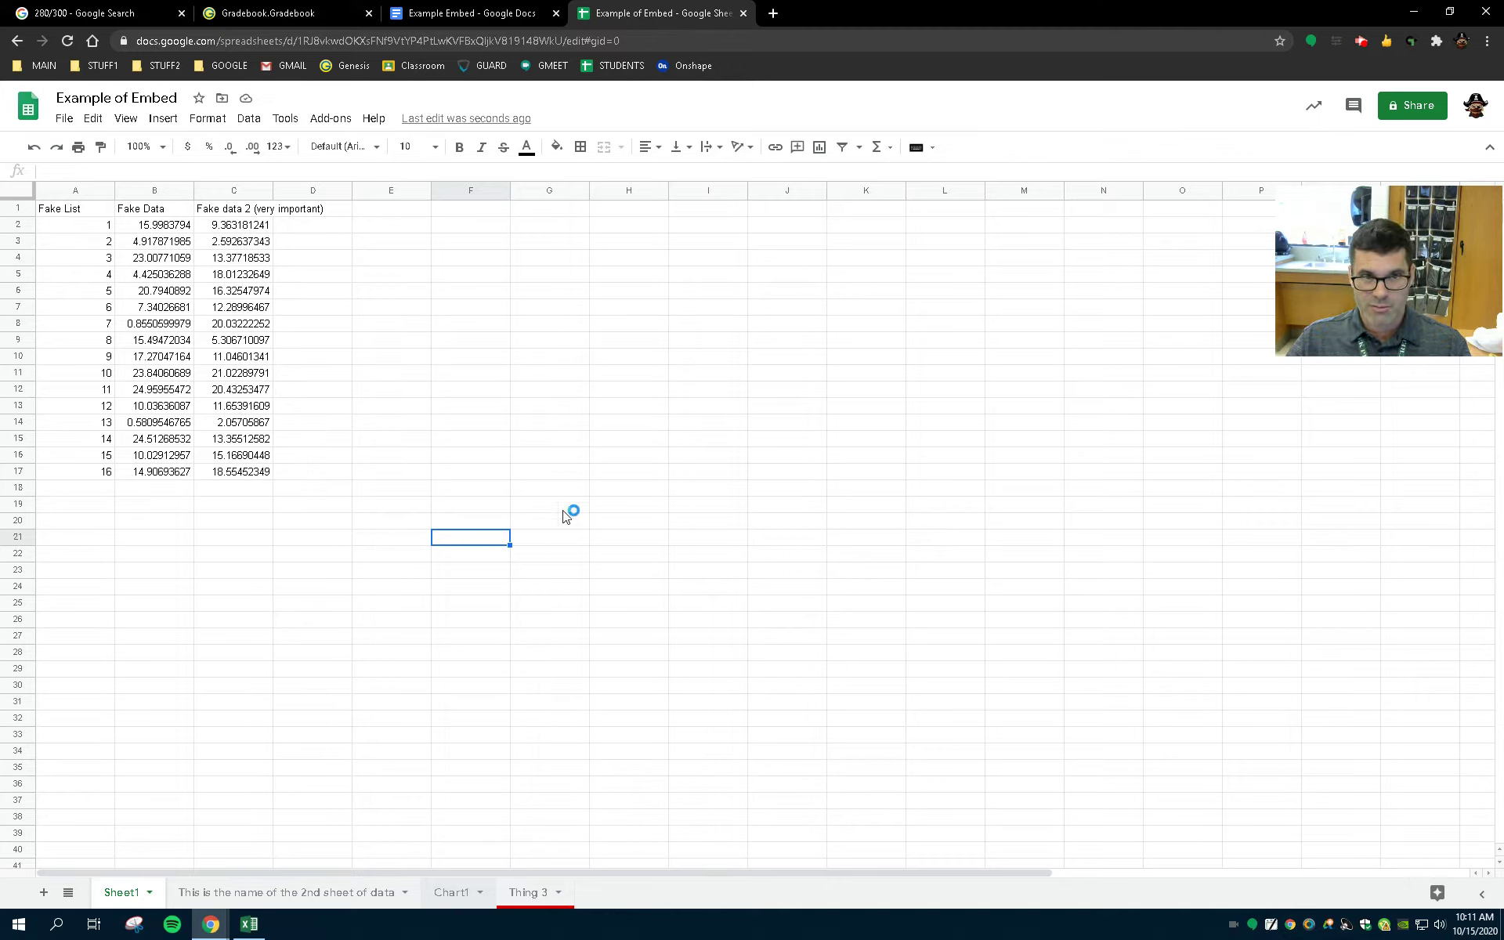
# Duplicate Sheet1 and rename the duplicate "Copy of Sheet1adsfasdfadf".
pyautogui.click(149, 894)
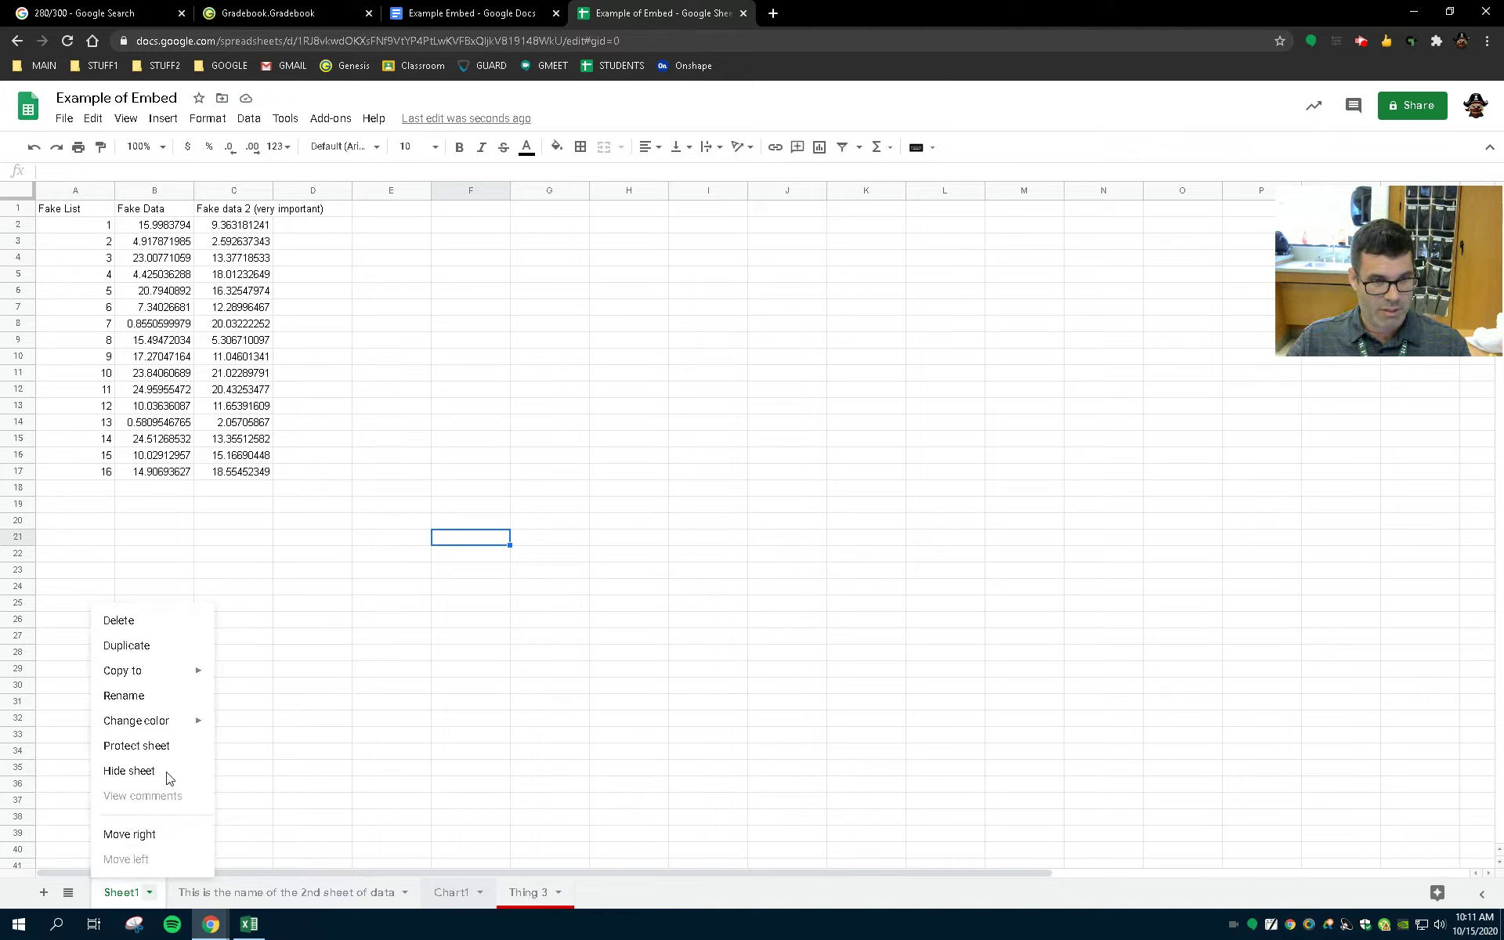
pyautogui.click(170, 644)
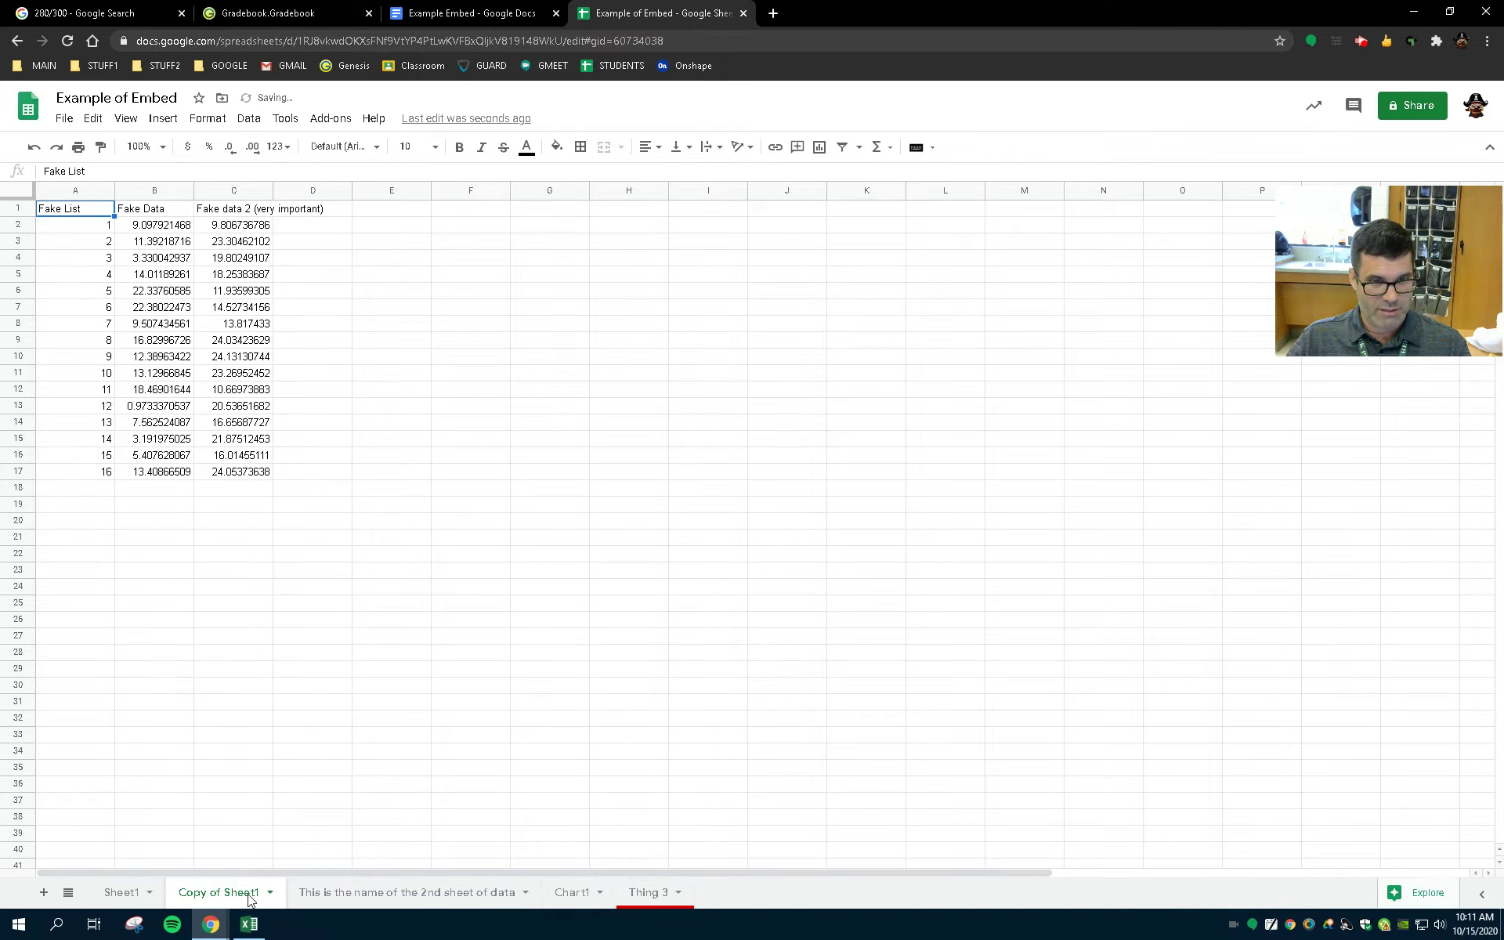
pyautogui.rightClick(249, 895)
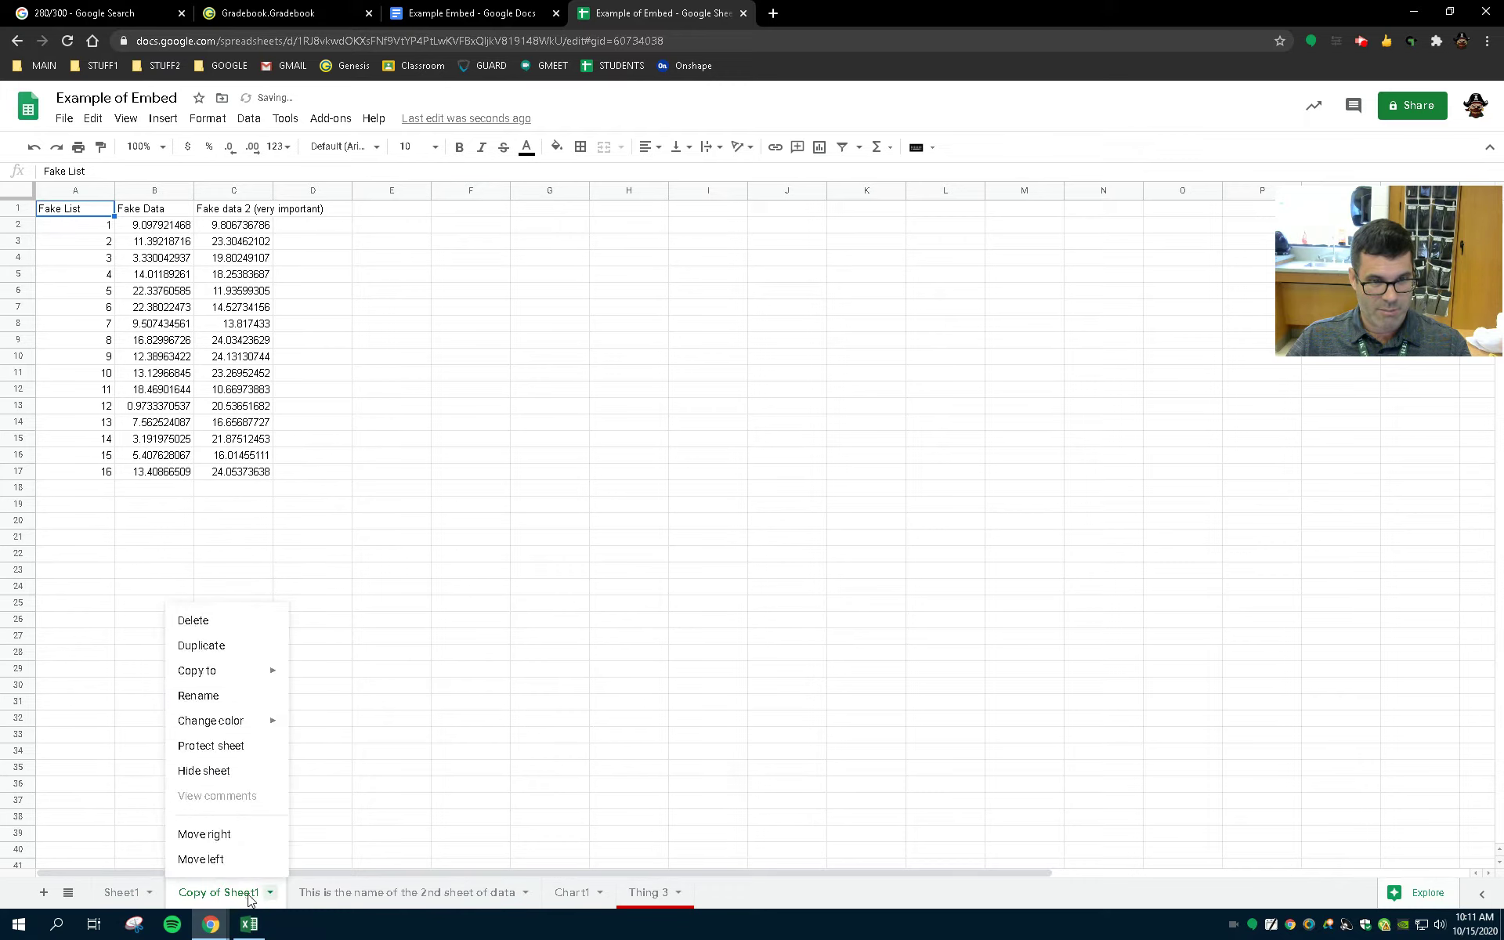
pyautogui.click(245, 695)
pyautogui.press('End')
pyautogui.write('adsfasdfadf')
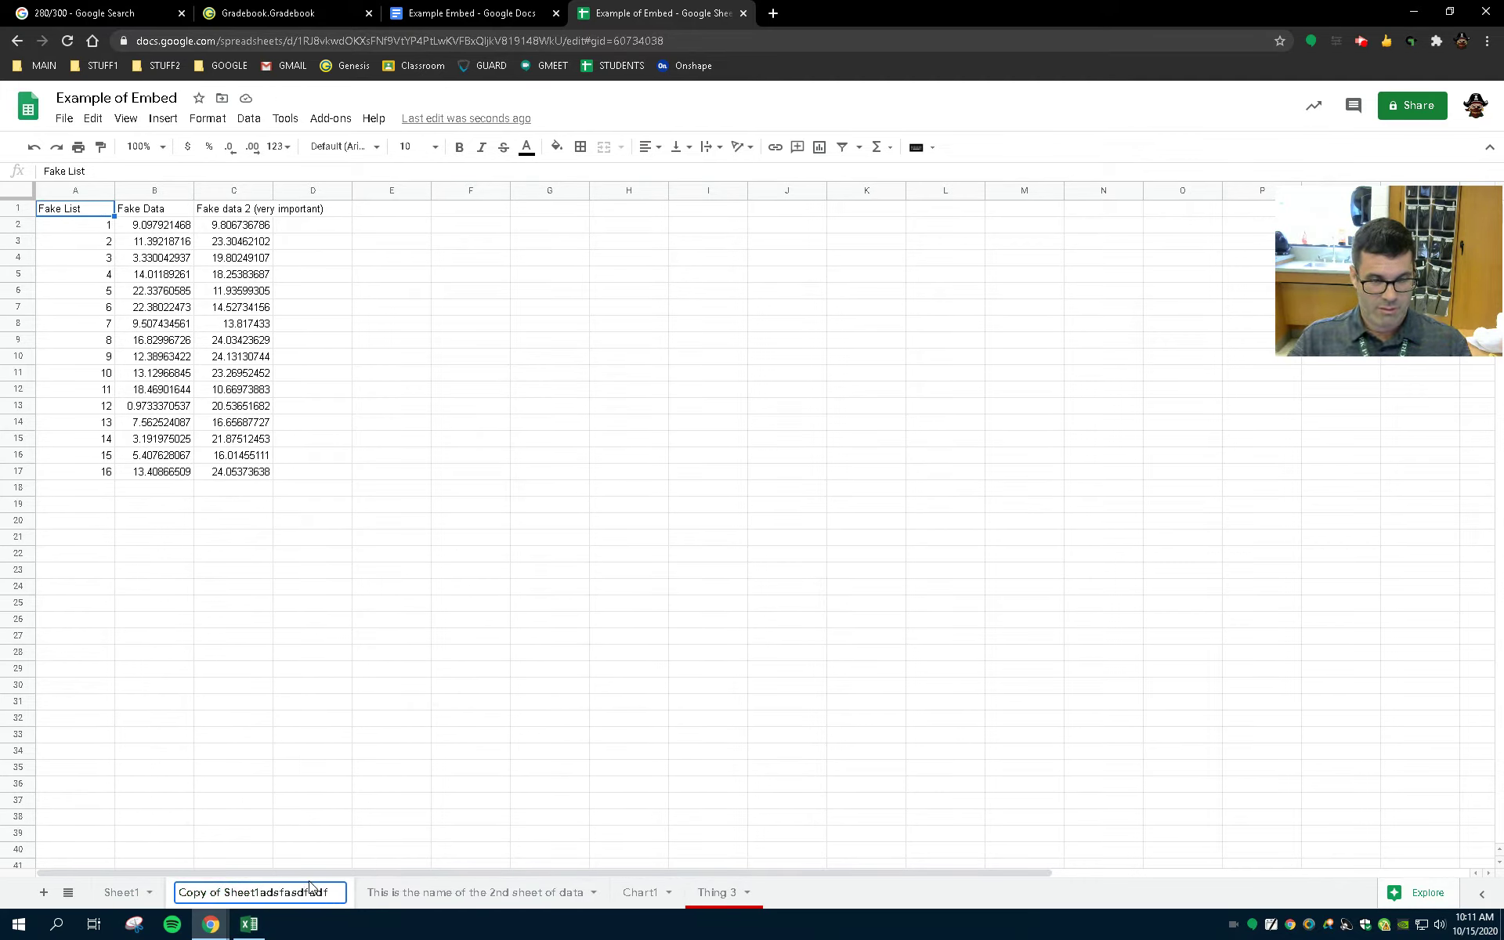
pyautogui.click(317, 821)
pyautogui.click(124, 892)
pyautogui.click(218, 897)
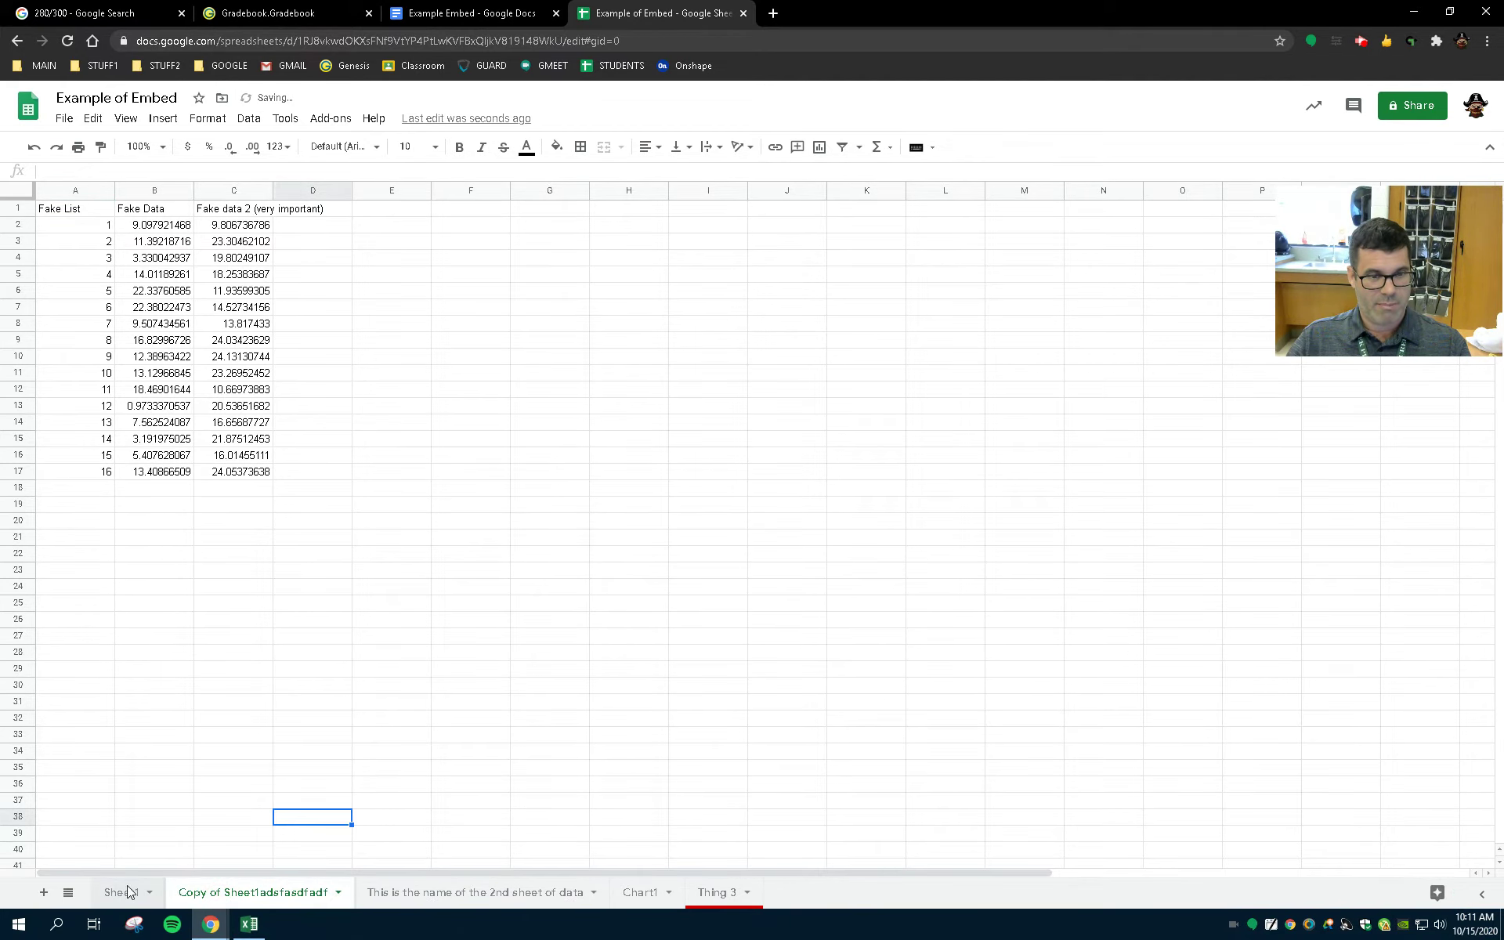
pyautogui.click(420, 896)
pyautogui.click(680, 893)
pyautogui.click(676, 895)
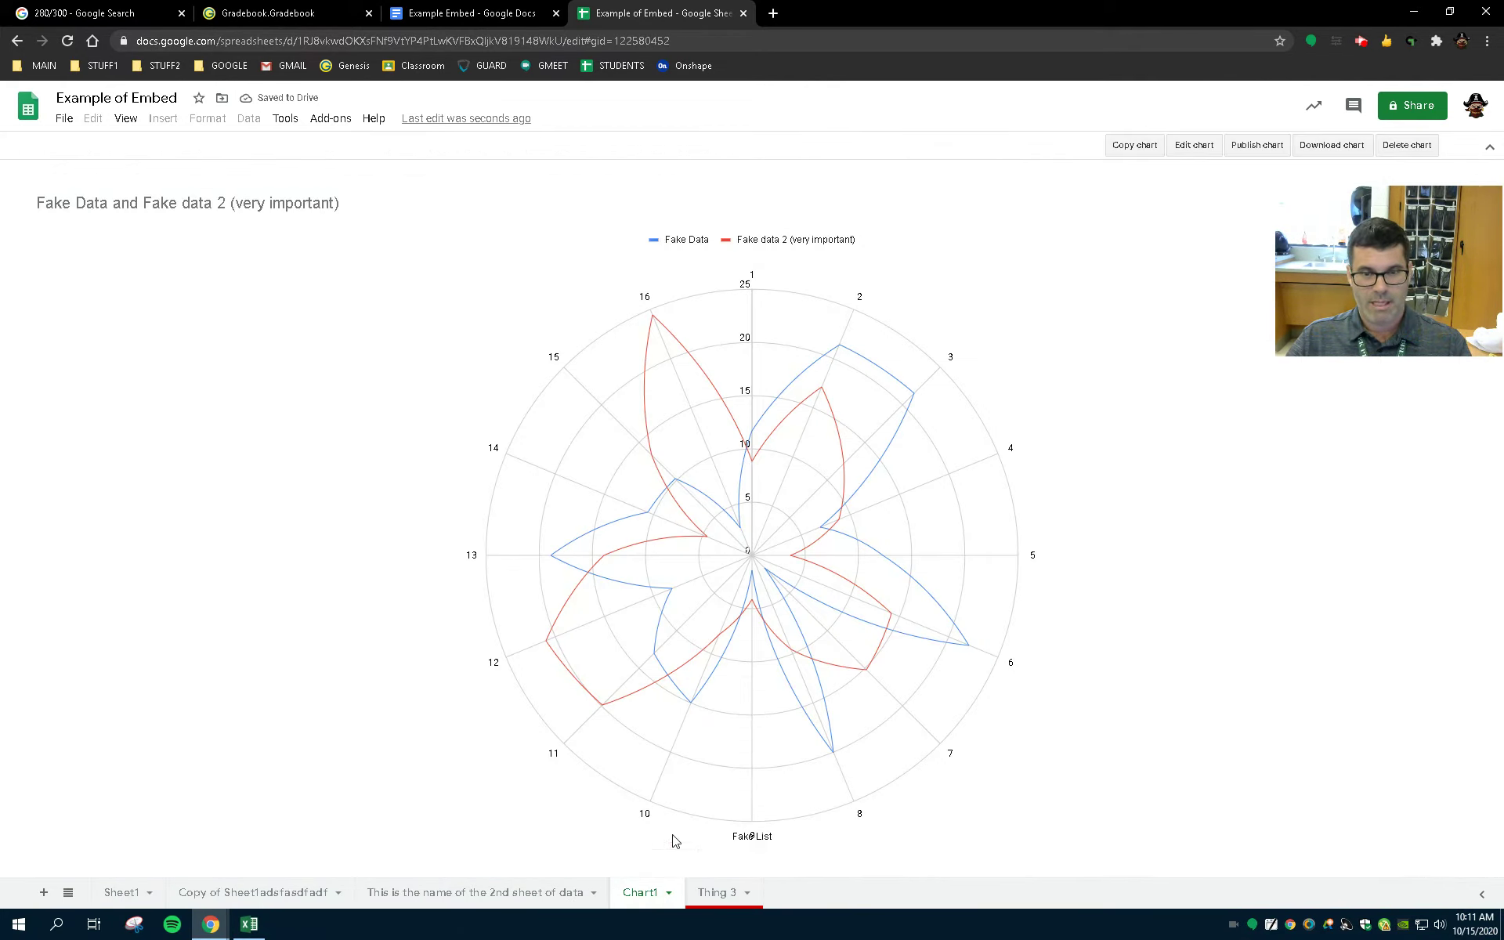
pyautogui.click(514, 895)
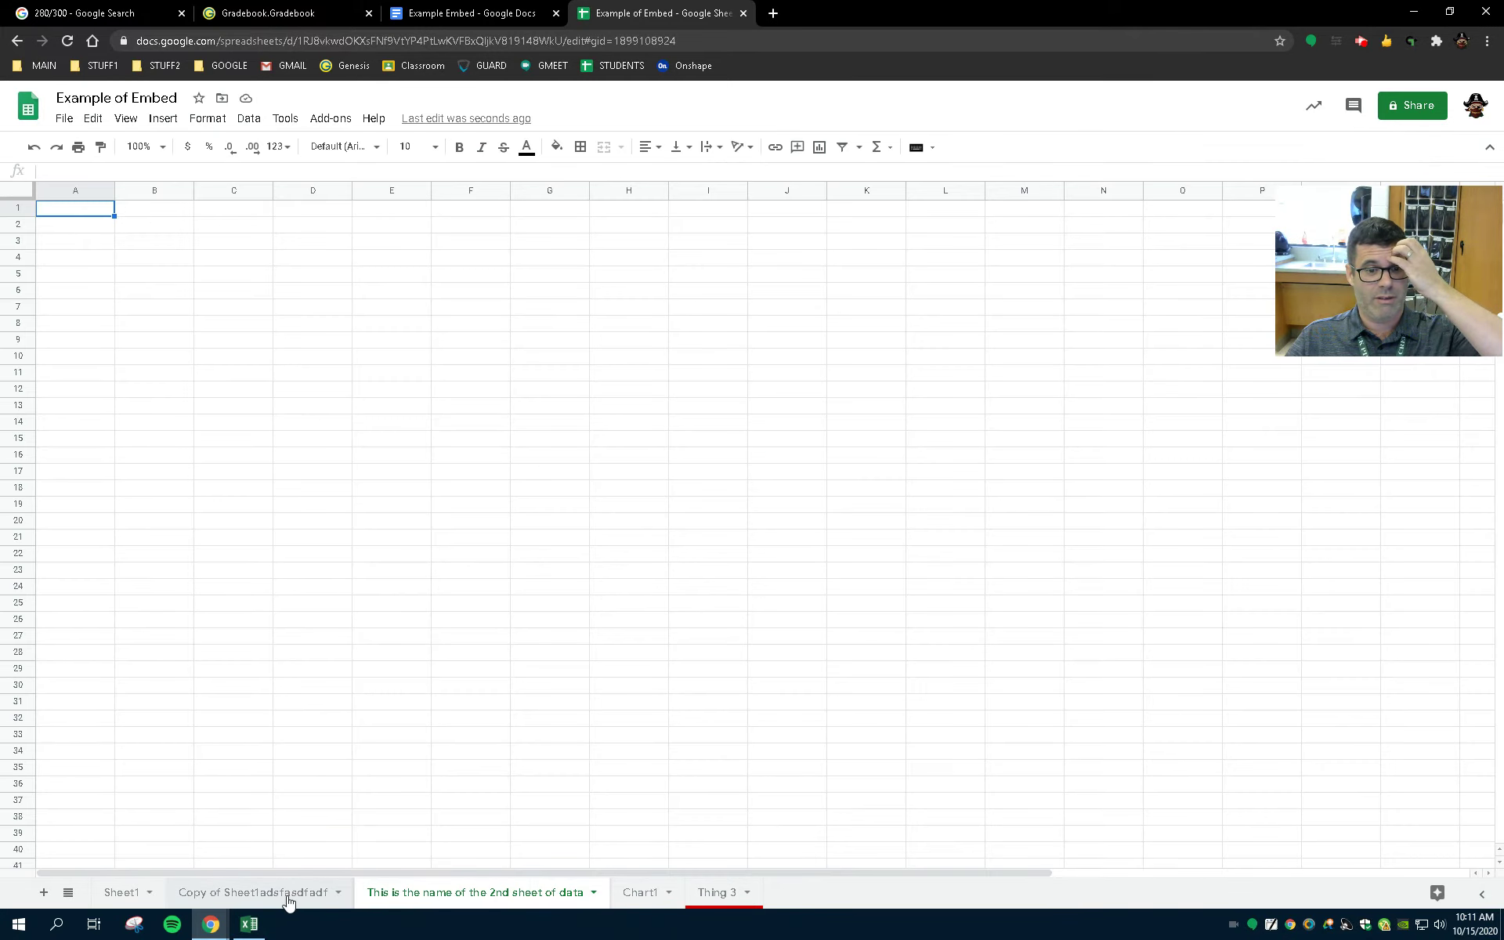
pyautogui.click(285, 897)
# Copy the fake data table in cells A1:C17 of Sheet1, including its header row.
pyautogui.click(123, 892)
pyautogui.moveTo(86, 210)
pyautogui.mouseDown()
pyautogui.moveTo(242, 376)
pyautogui.moveTo(280, 484)
pyautogui.moveTo(267, 479)
pyautogui.mouseUp()
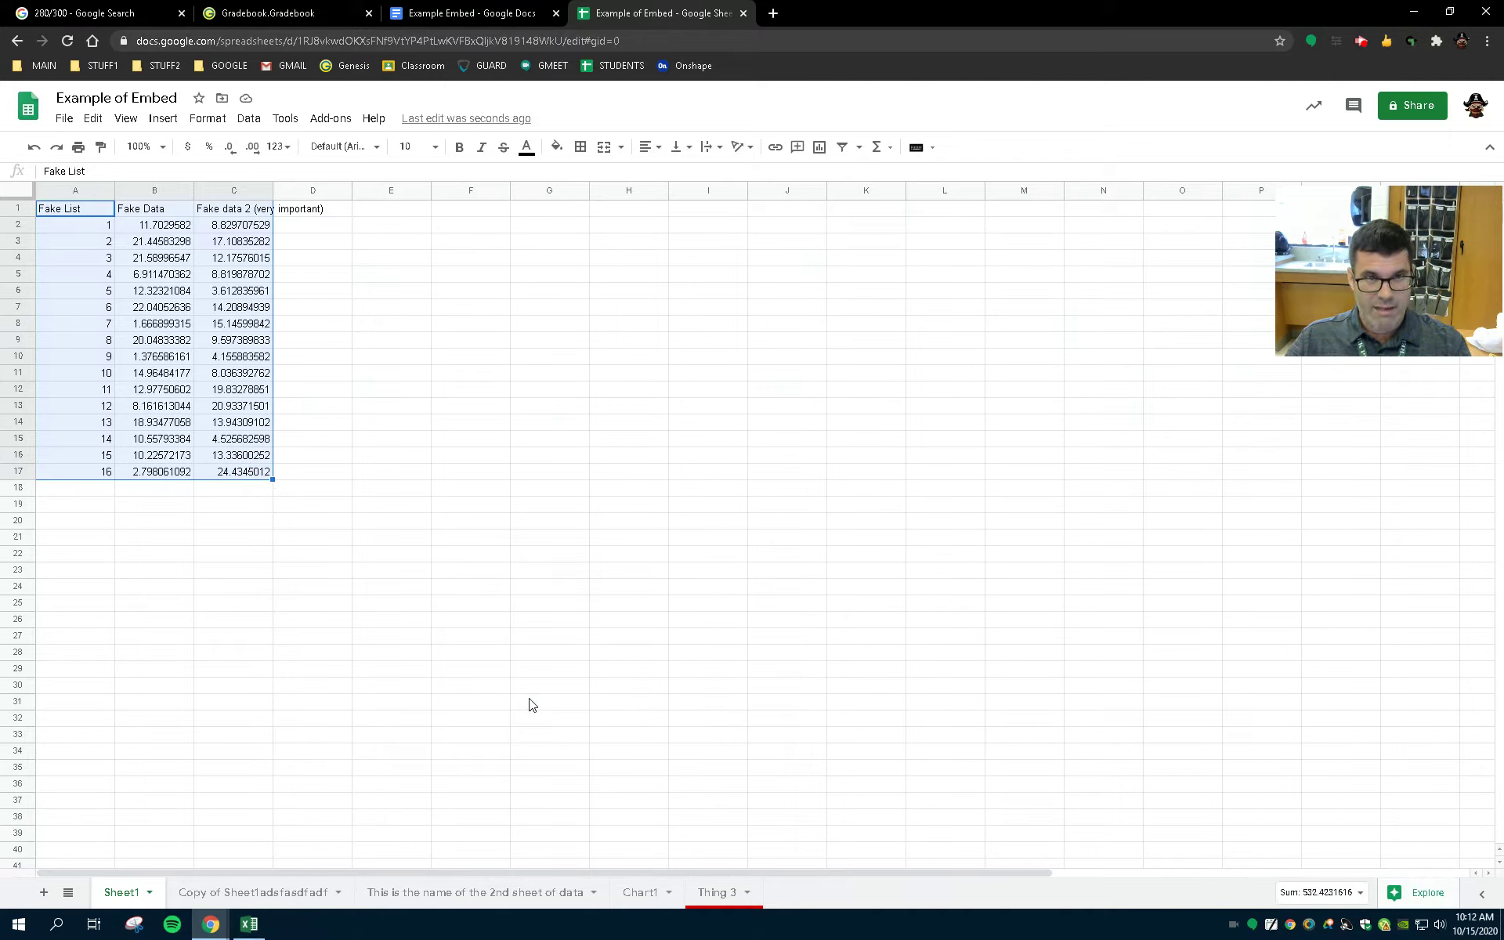
pyautogui.click(93, 120)
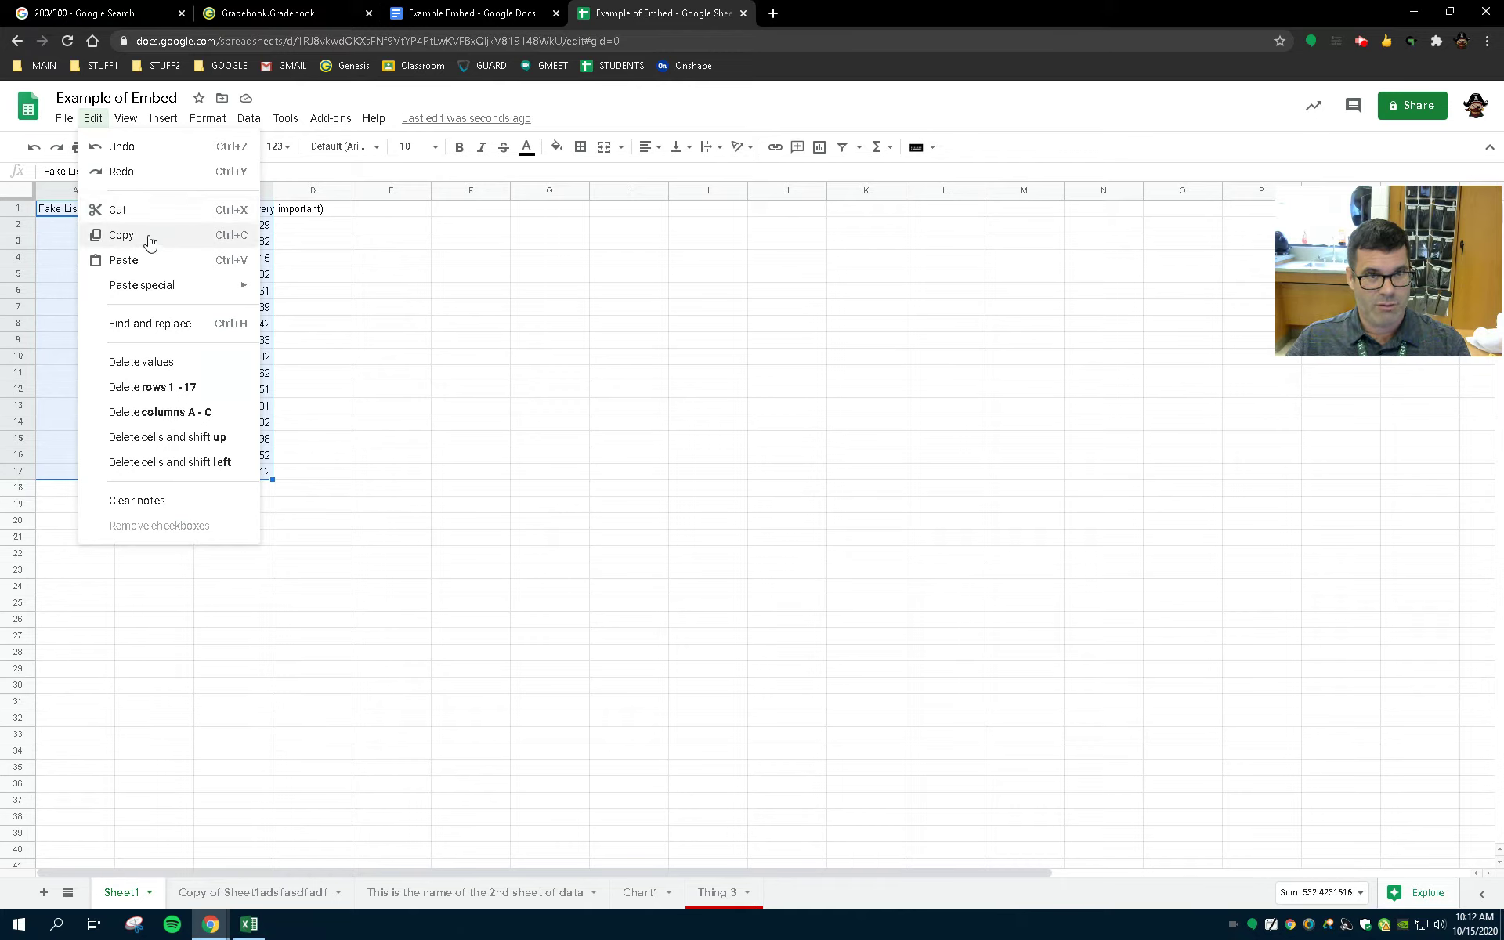
pyautogui.click(388, 276)
pyautogui.moveTo(88, 210); pyautogui.dragTo(267, 490)
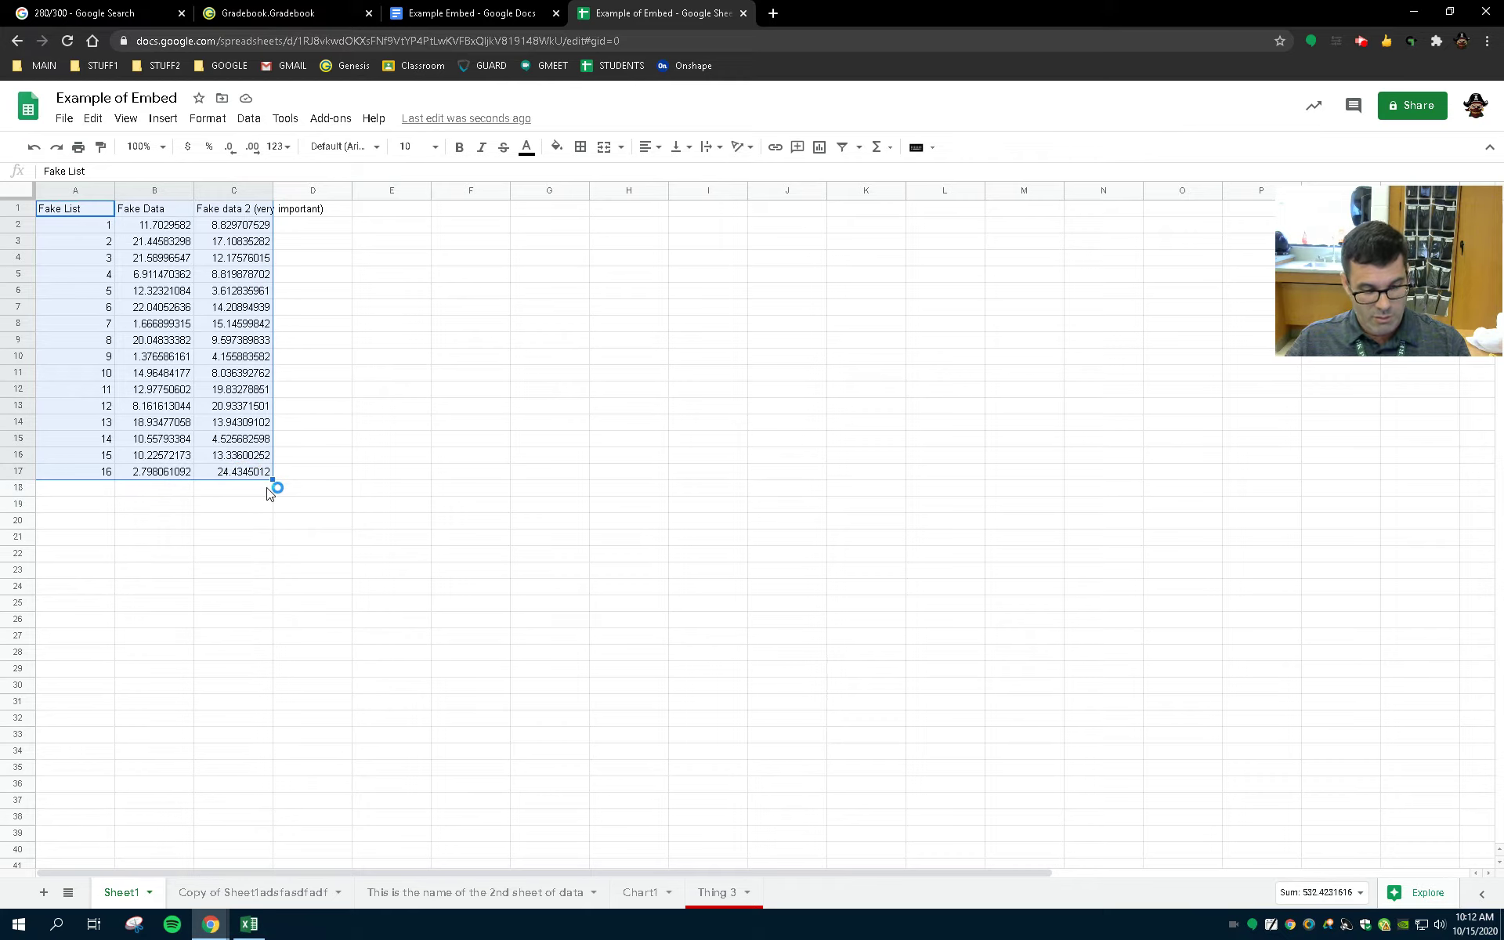
pyautogui.hotkey('ctrl', 'c')
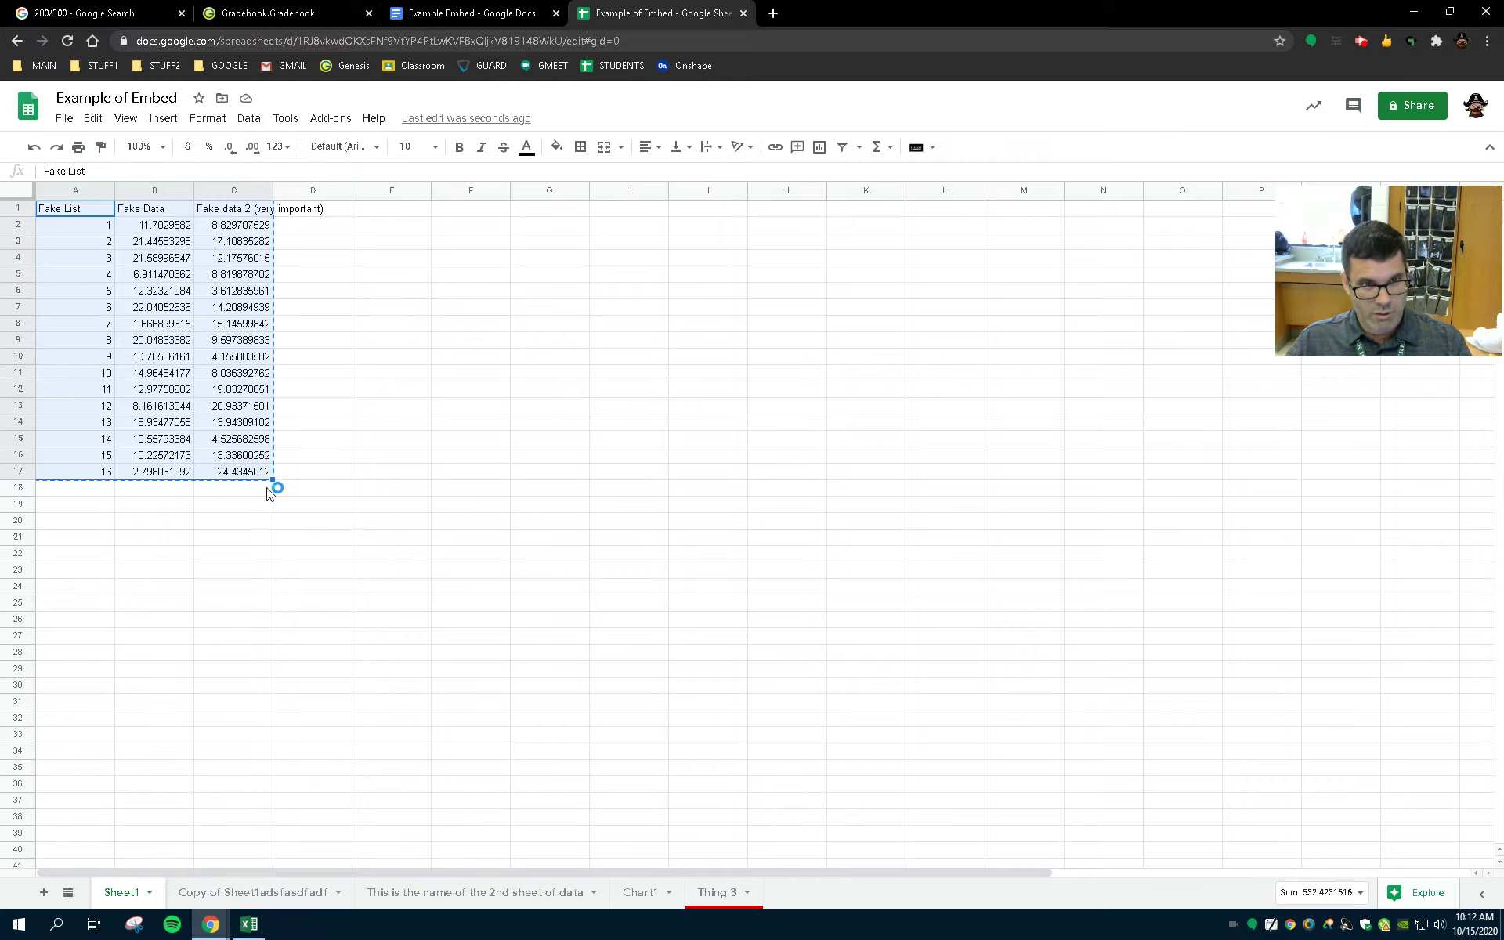
# Switch to the Example Embed document in Google Docs and paste the copied table with the Link to spreadsheet option.
pyautogui.click(1363, 43)
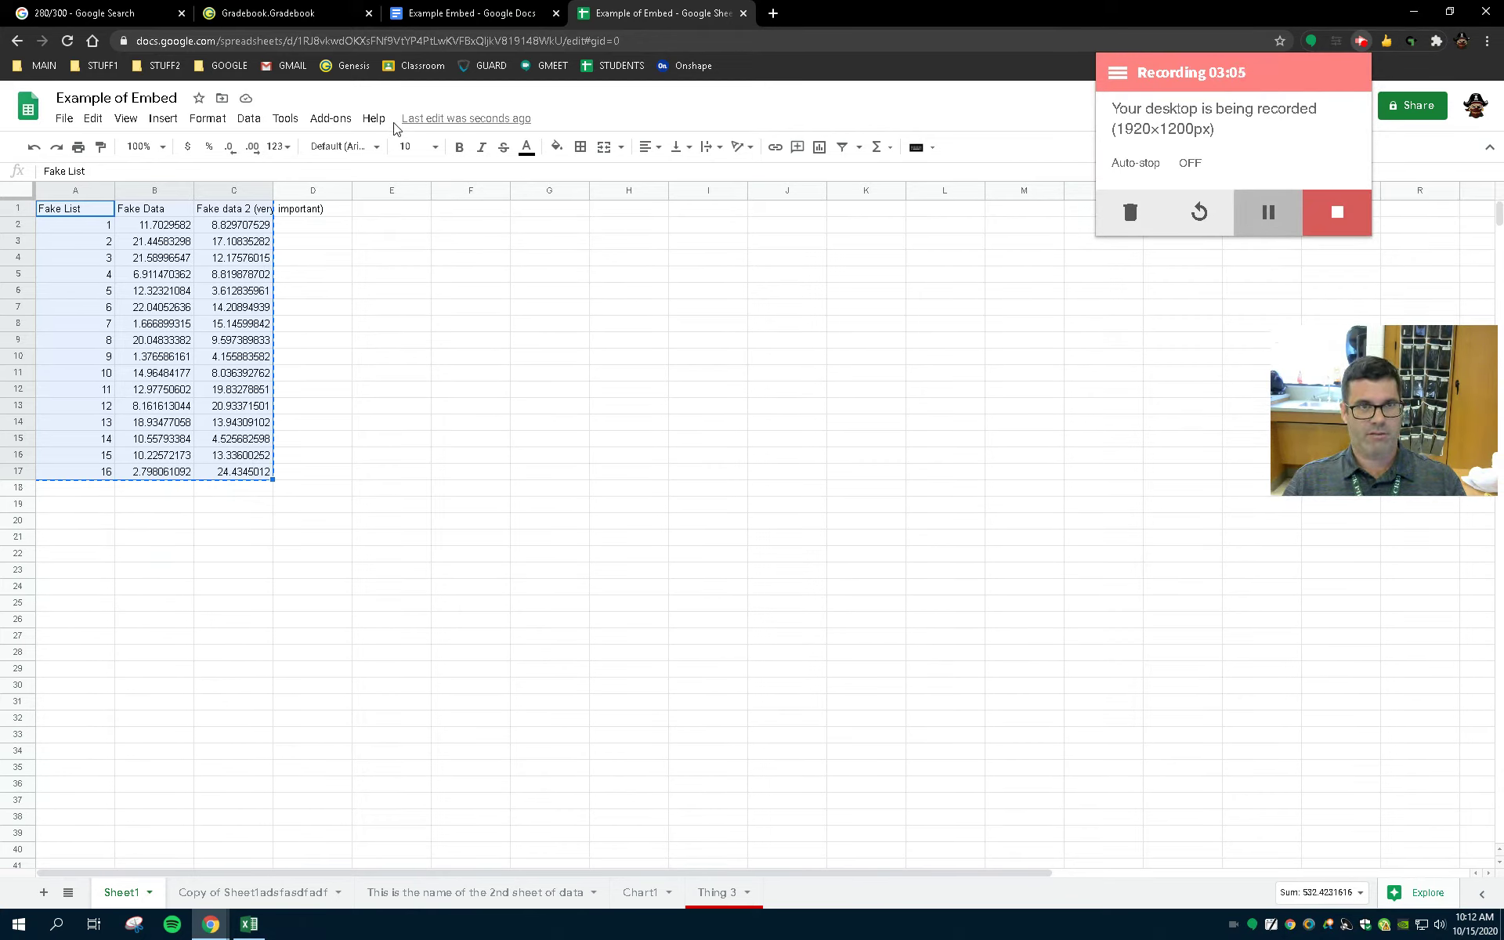
pyautogui.click(495, 15)
pyautogui.hotkey('ctrl', 'v')
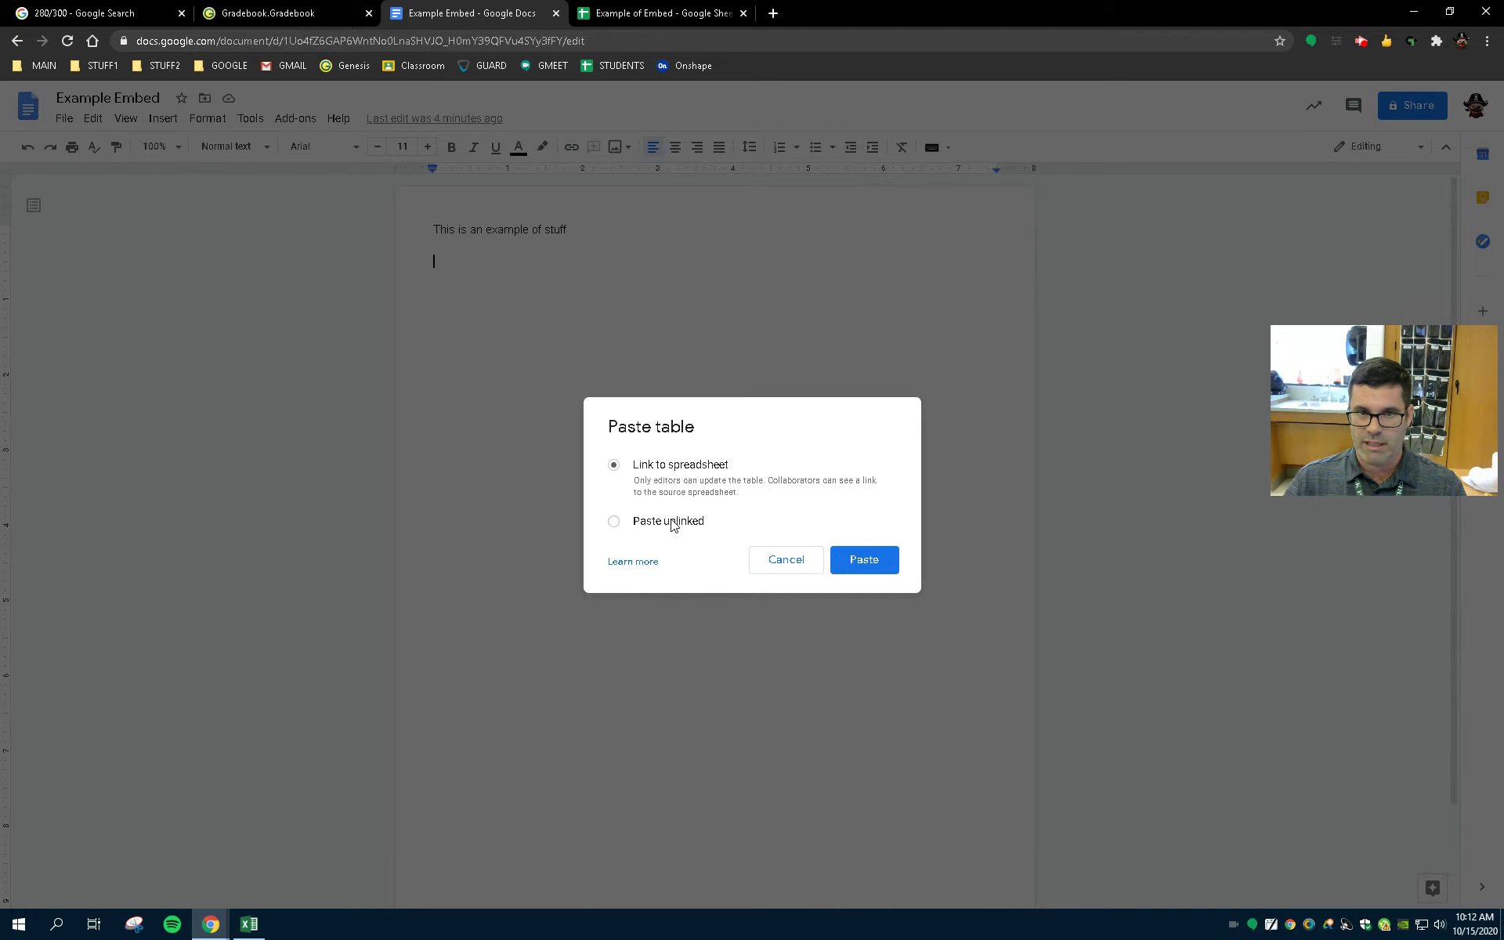
pyautogui.click(883, 557)
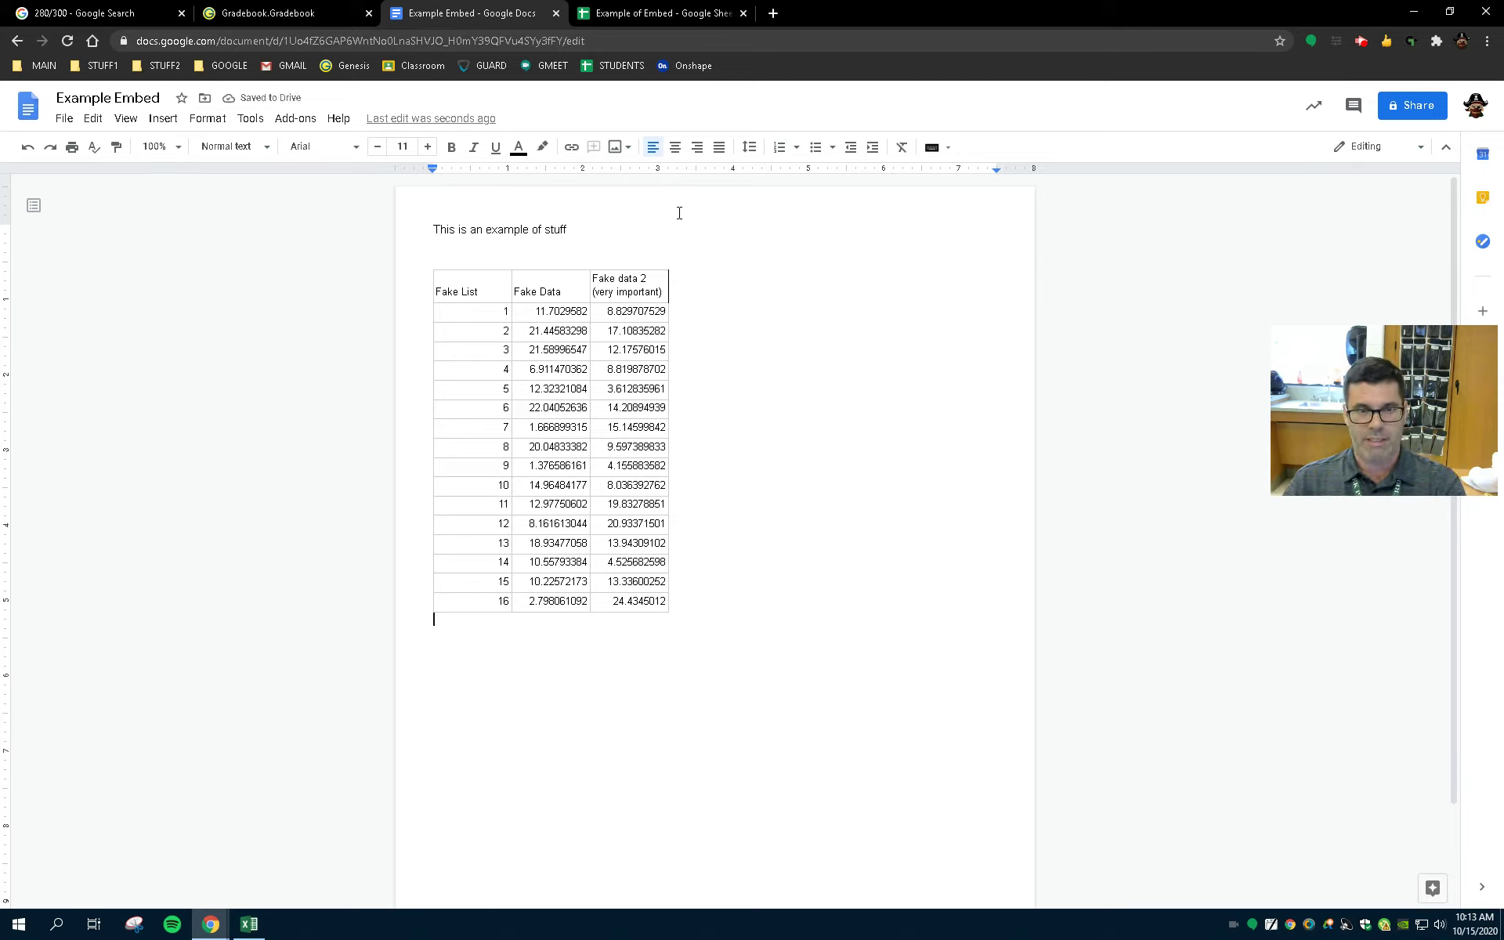
# Return to the Example of Embed spreadsheet in Google Sheets and copy the radar chart from the Chart1 sheet.
pyautogui.click(622, 20)
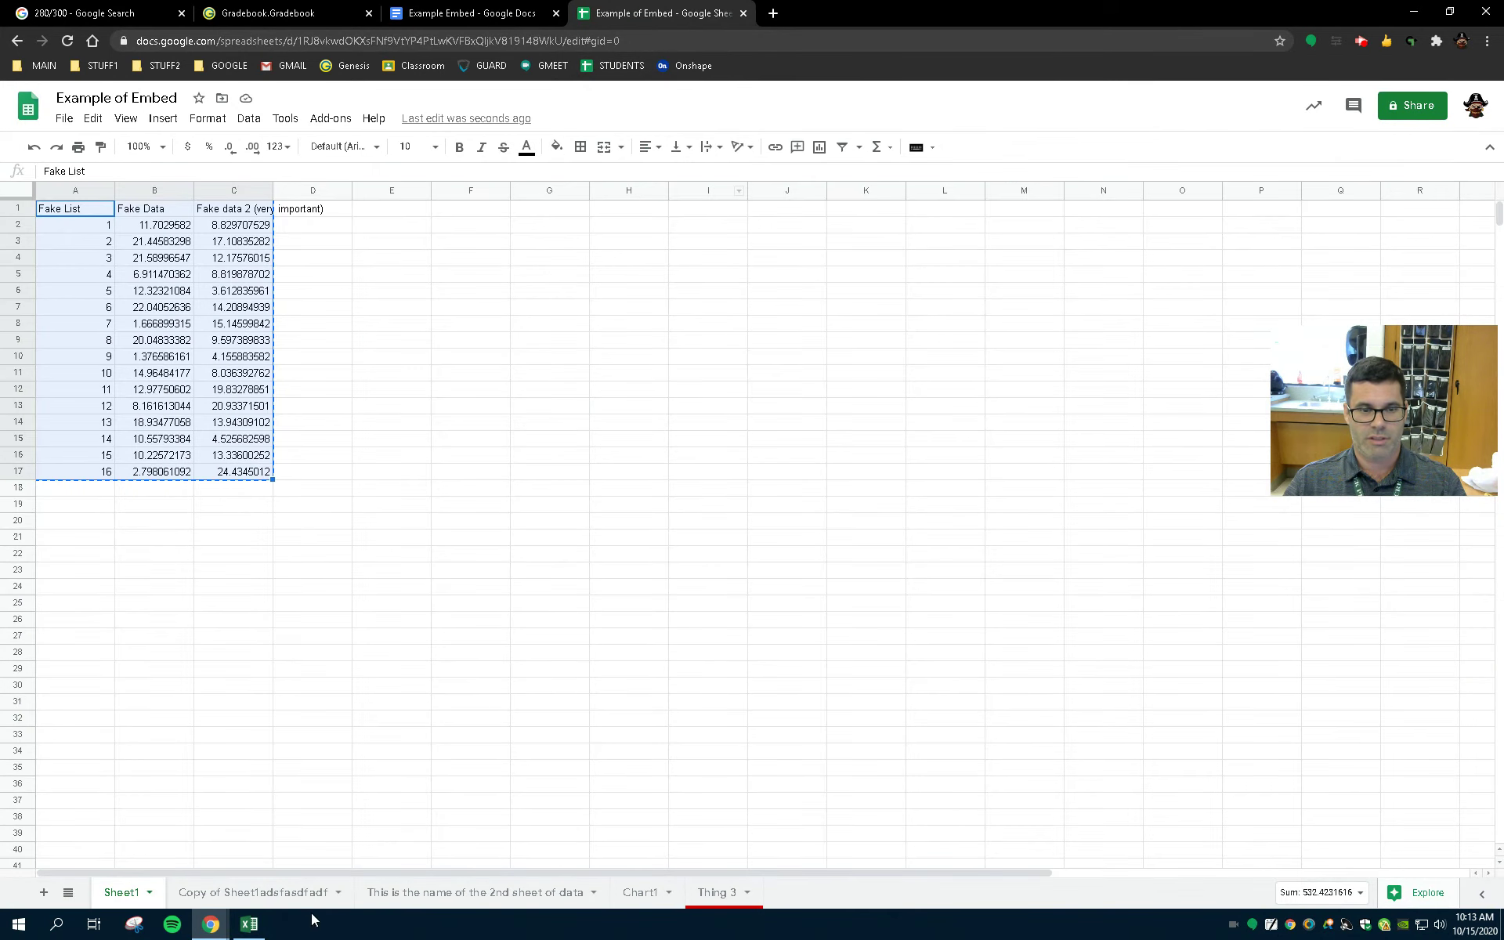
pyautogui.click(258, 894)
pyautogui.click(407, 893)
pyautogui.click(655, 894)
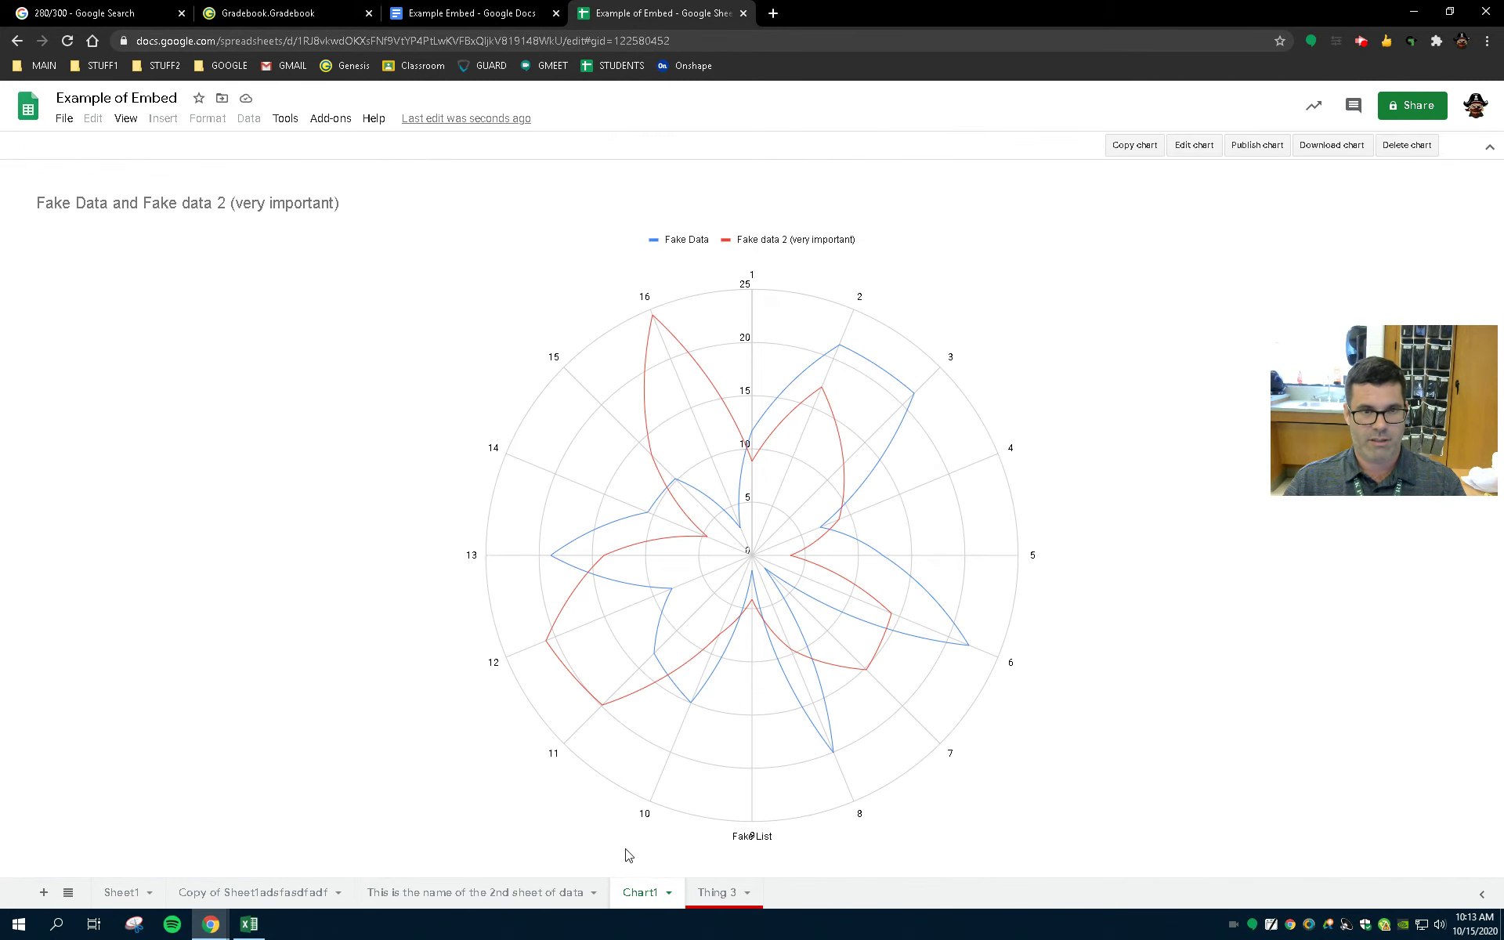
pyautogui.rightClick(386, 370)
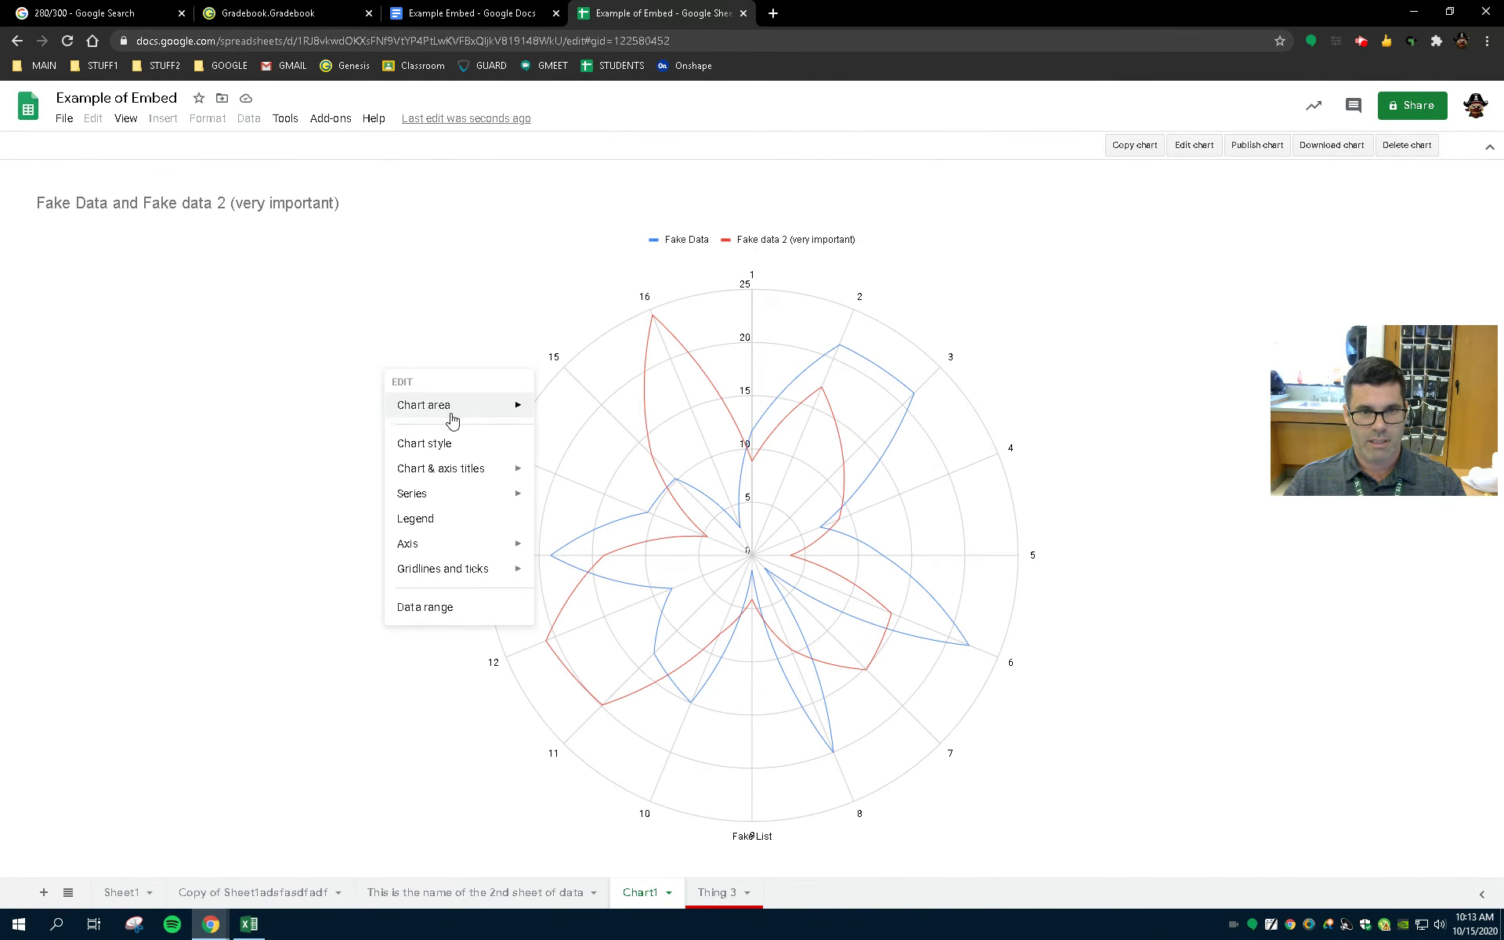
pyautogui.click(394, 316)
pyautogui.click(1144, 151)
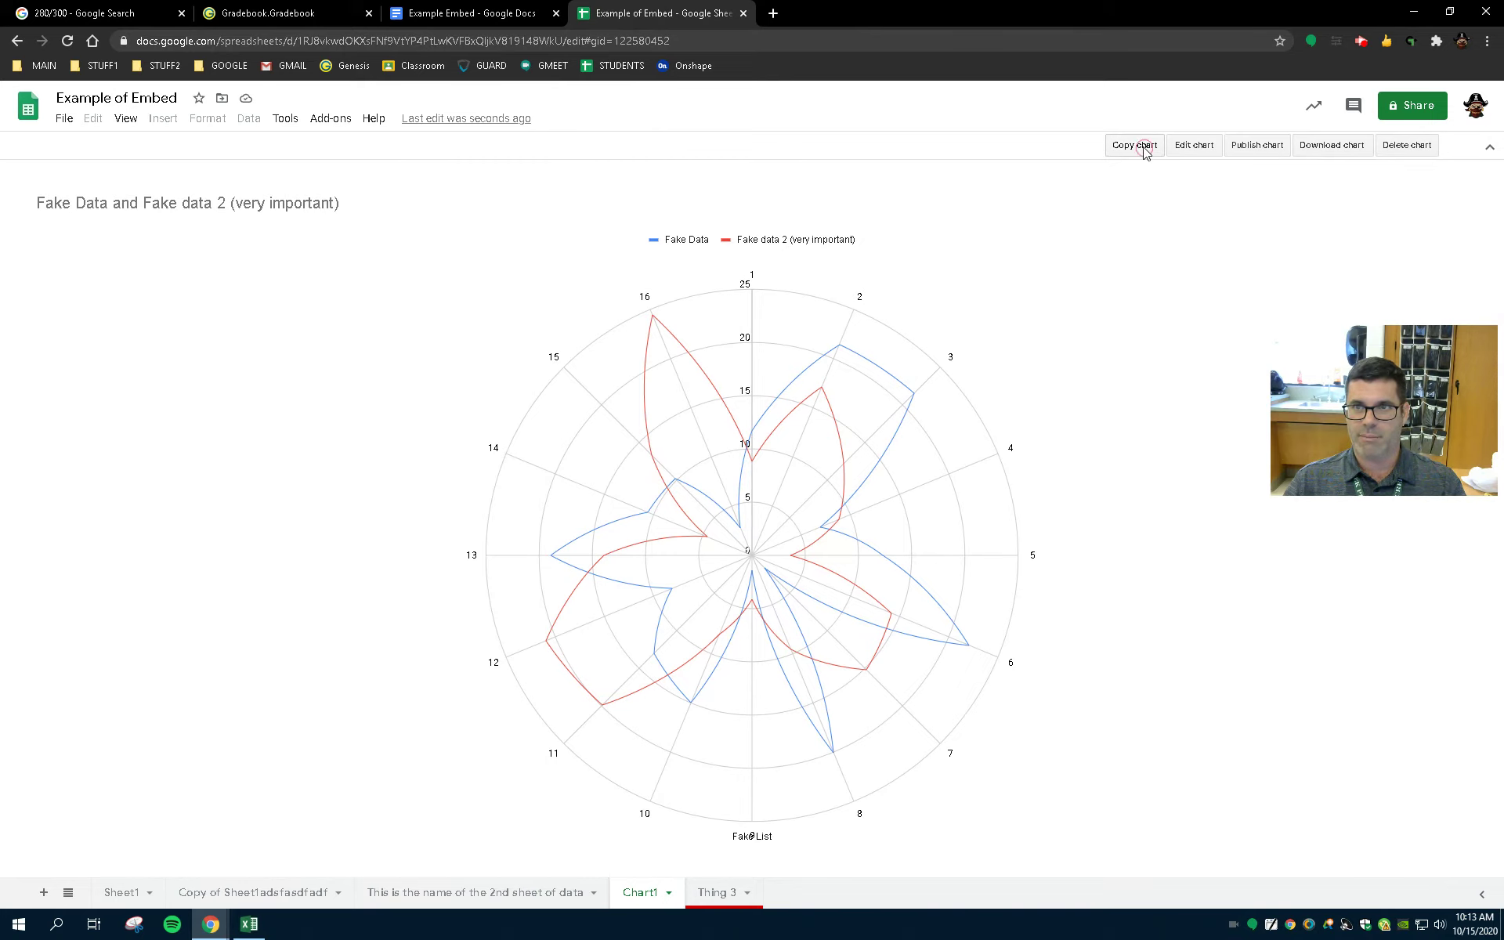
pyautogui.click(1145, 151)
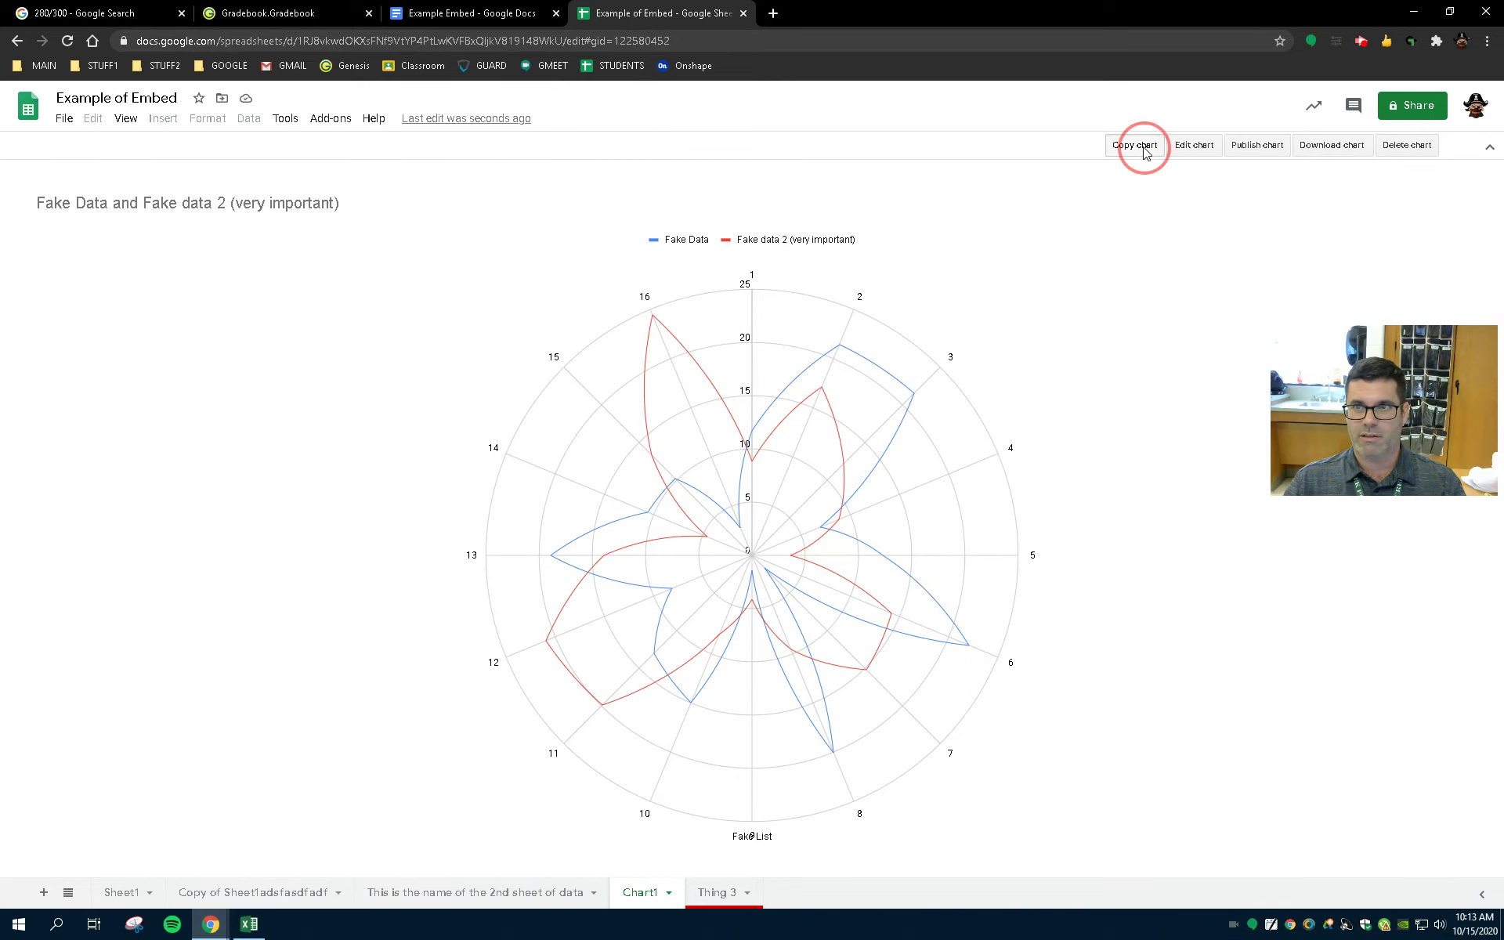
# Paste the radar chart below the table in the Example Embed document, linked to the spreadsheet.
pyautogui.click(483, 16)
pyautogui.hotkey('ctrl', 'v')
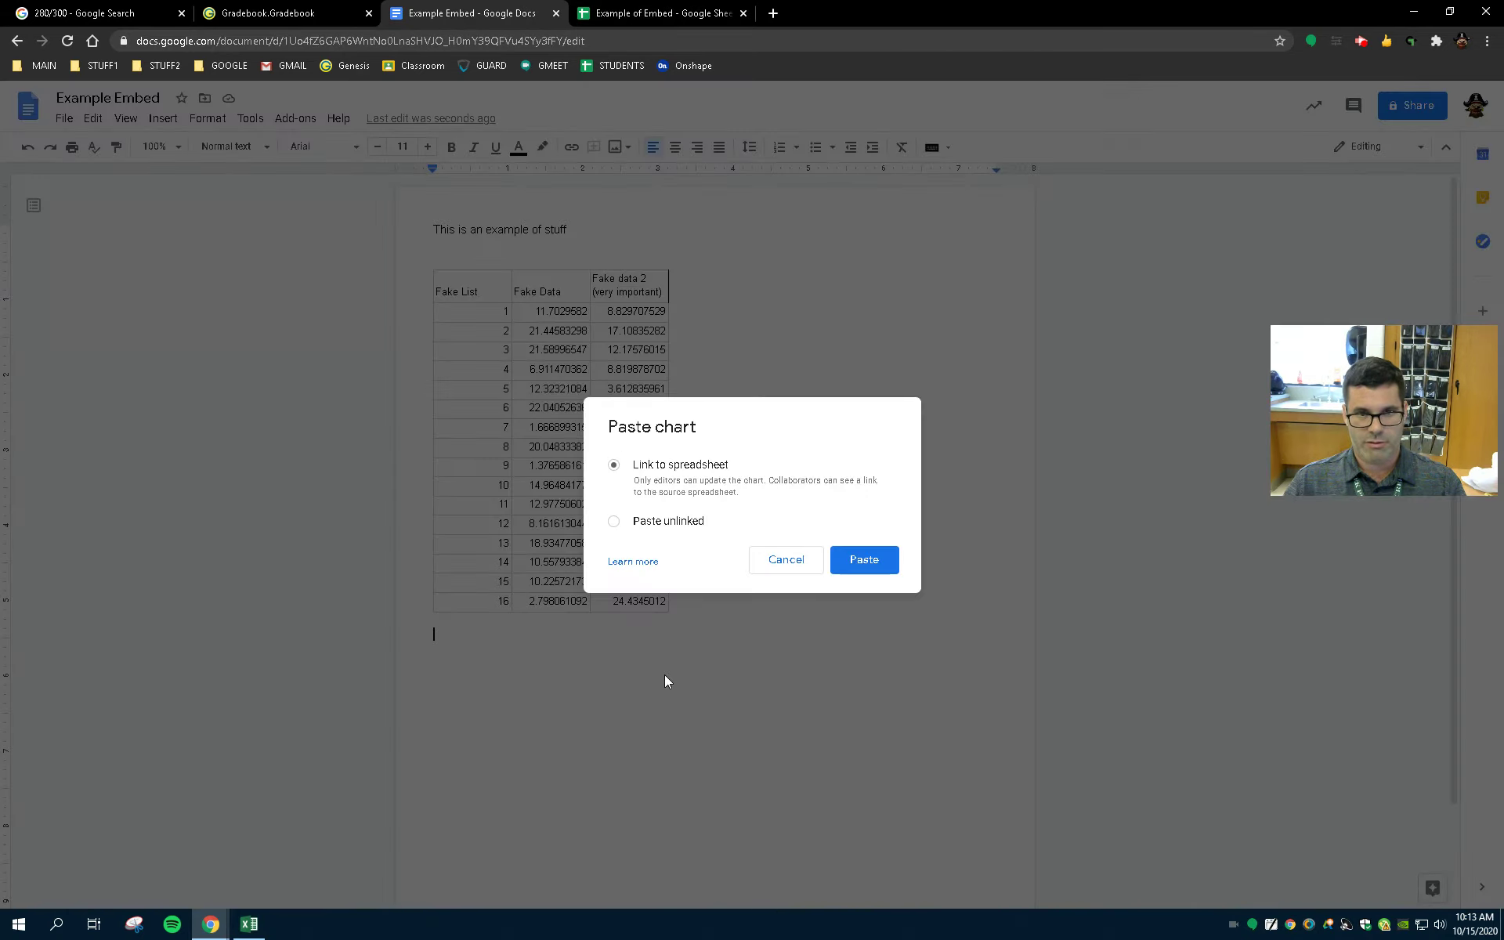
pyautogui.click(869, 561)
pyautogui.click(760, 742)
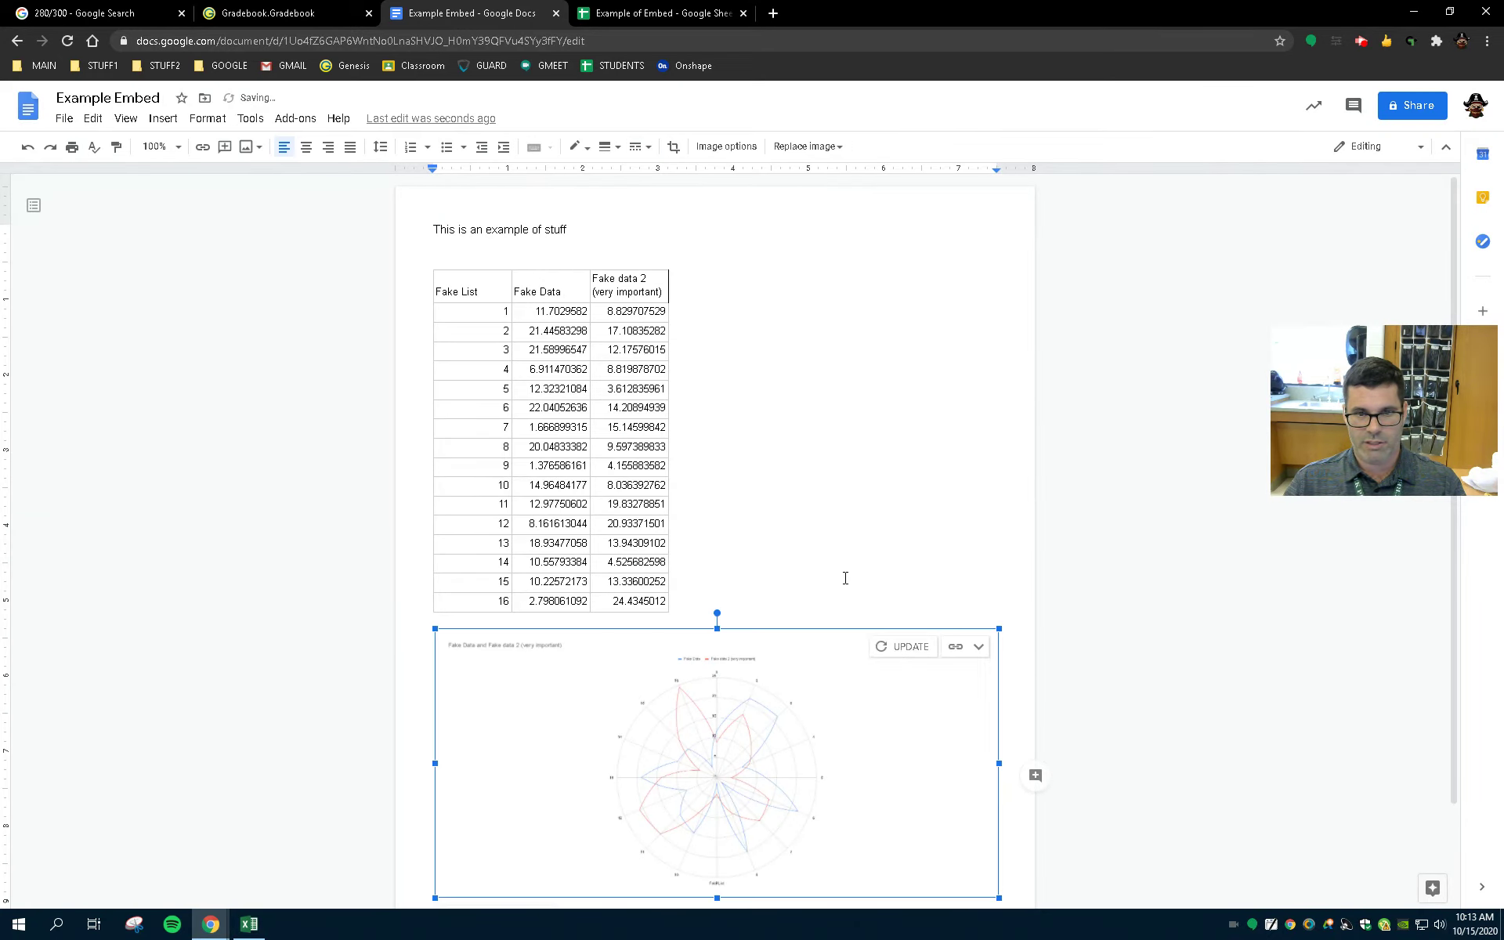
pyautogui.click(831, 549)
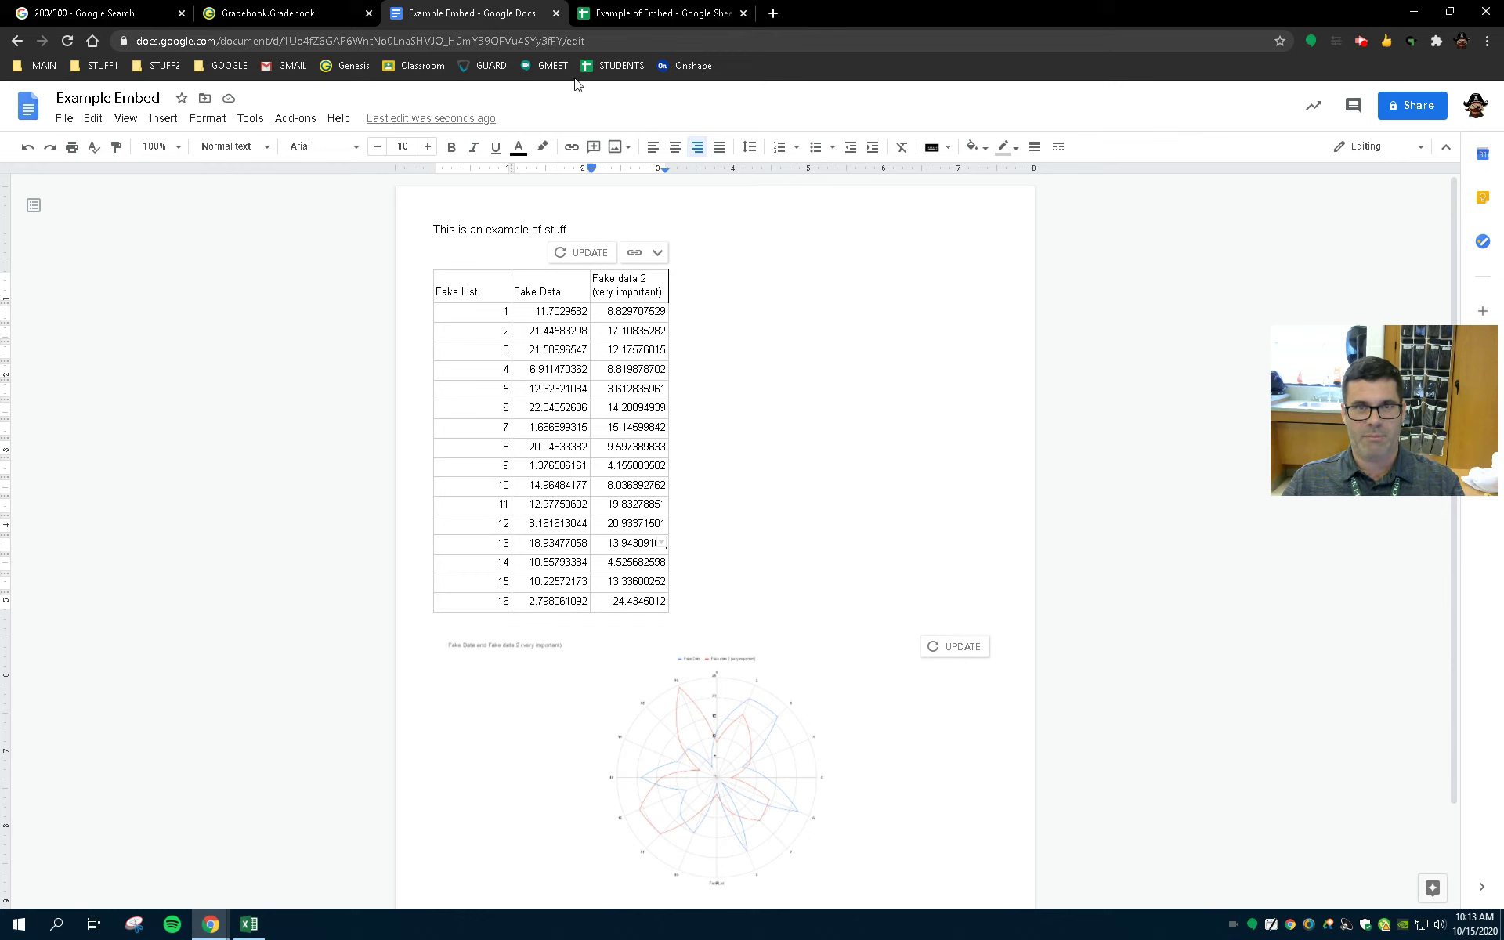
# In the Example of Embed spreadsheet, set cell C10 of Sheet1 to 9001 and check the effect on Chart1.
pyautogui.click(675, 12)
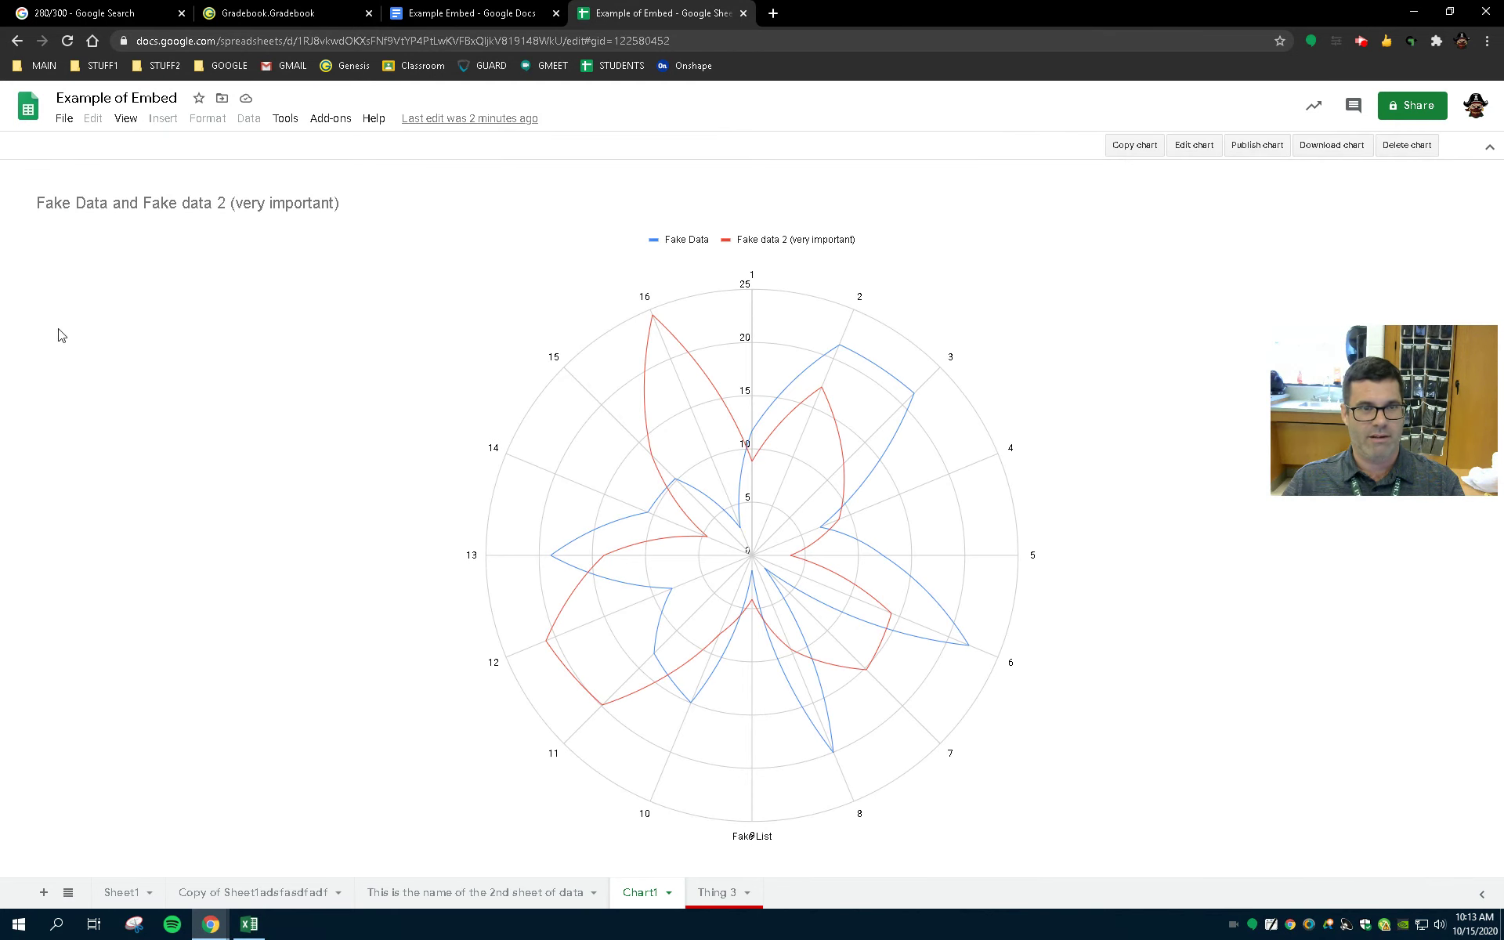
pyautogui.click(123, 893)
pyautogui.click(216, 893)
pyautogui.click(141, 893)
pyautogui.click(229, 357)
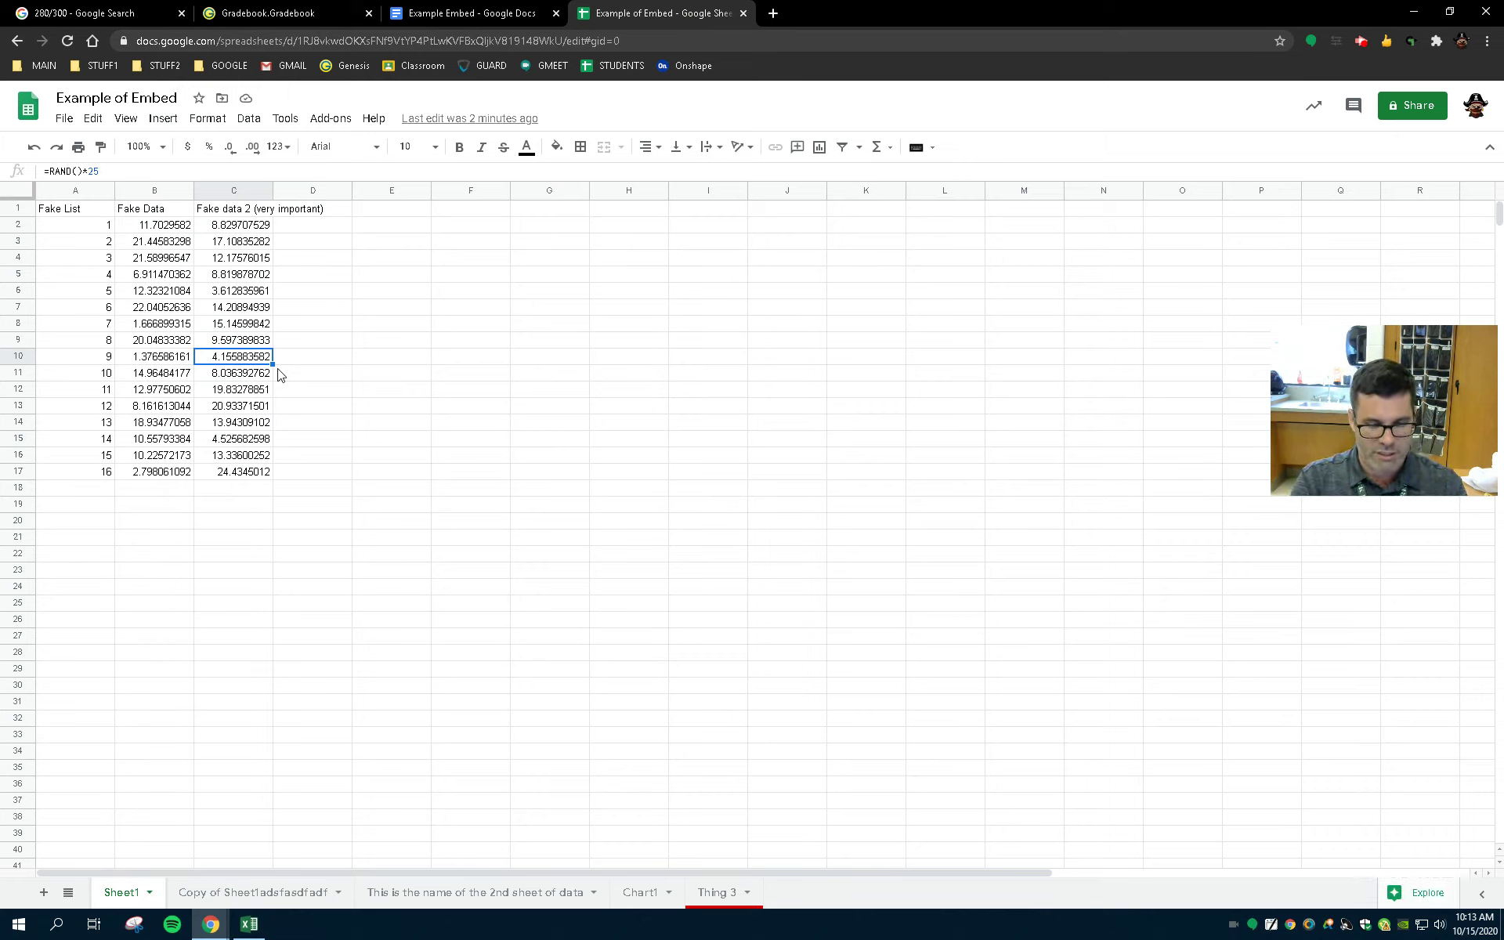
pyautogui.write('9001')
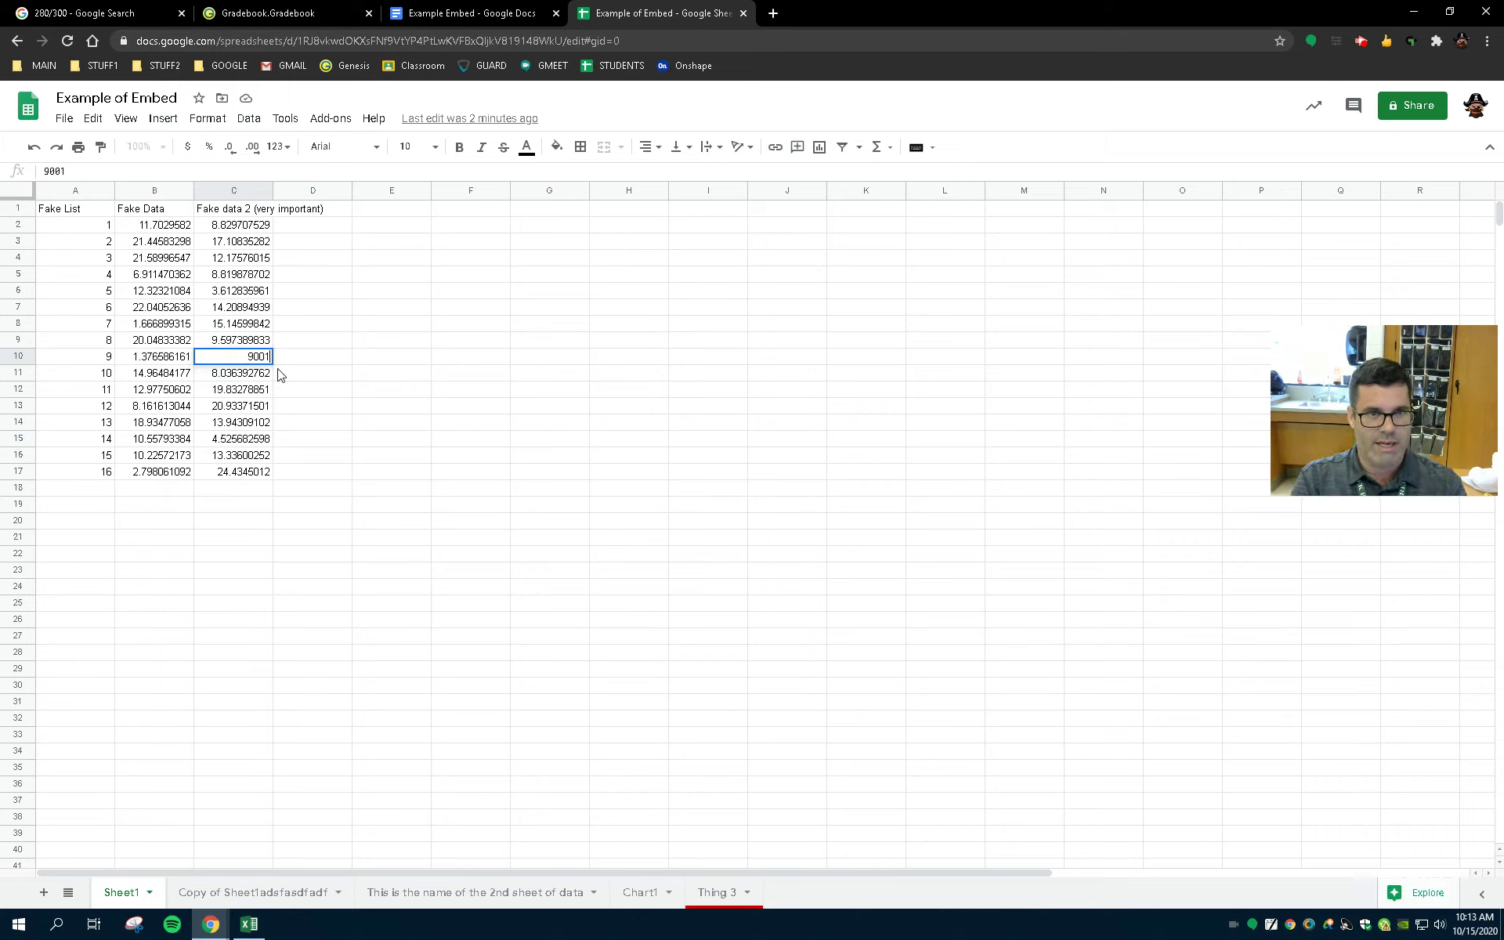
pyautogui.press('Return')
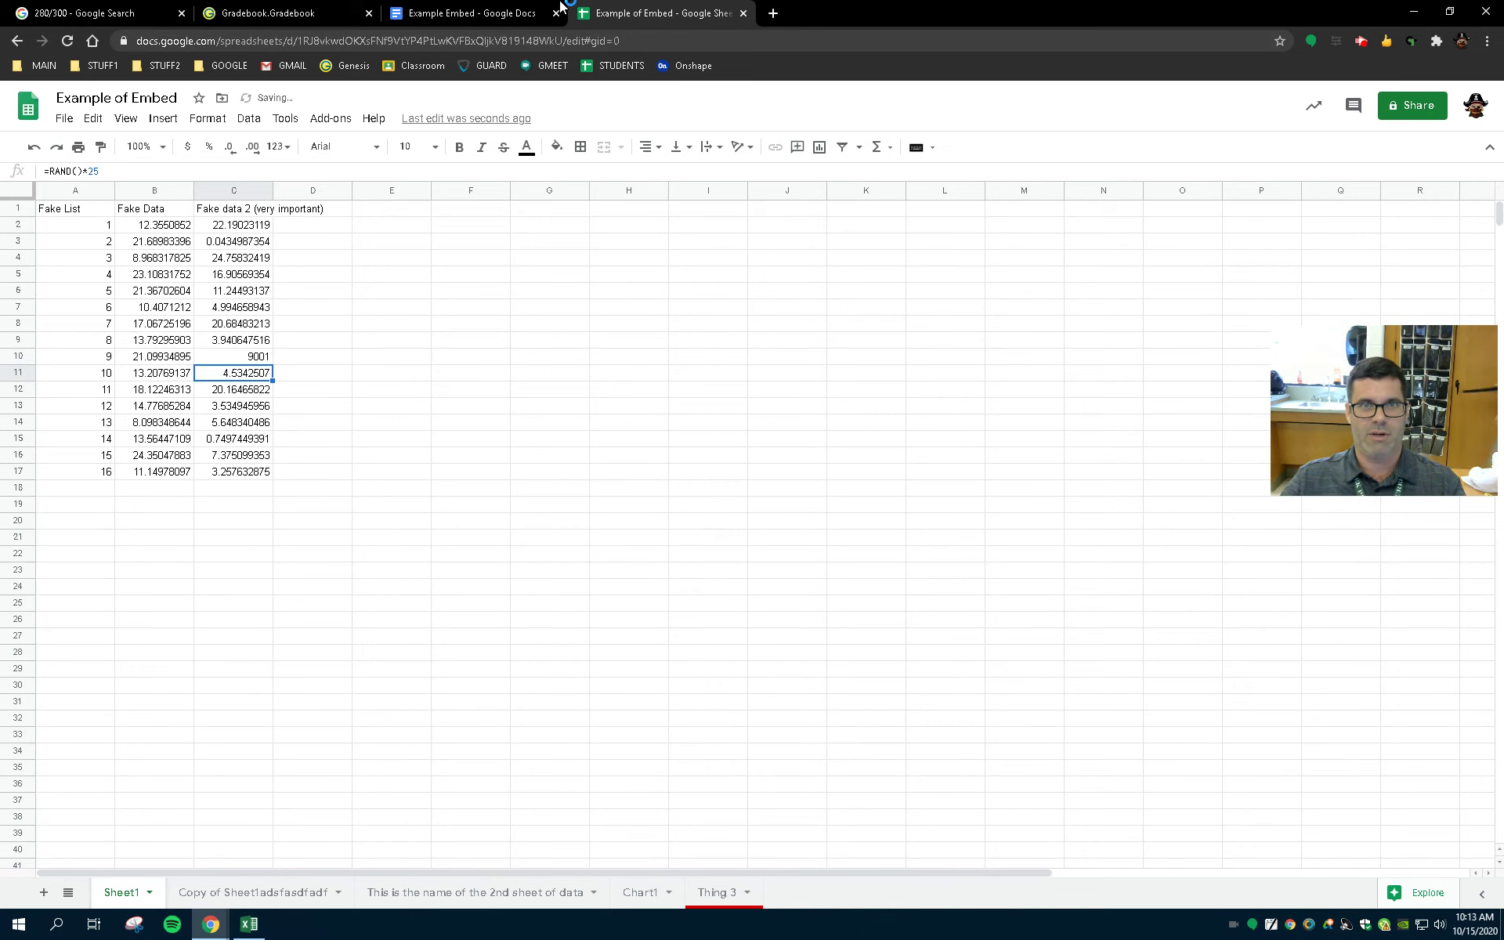
pyautogui.click(640, 893)
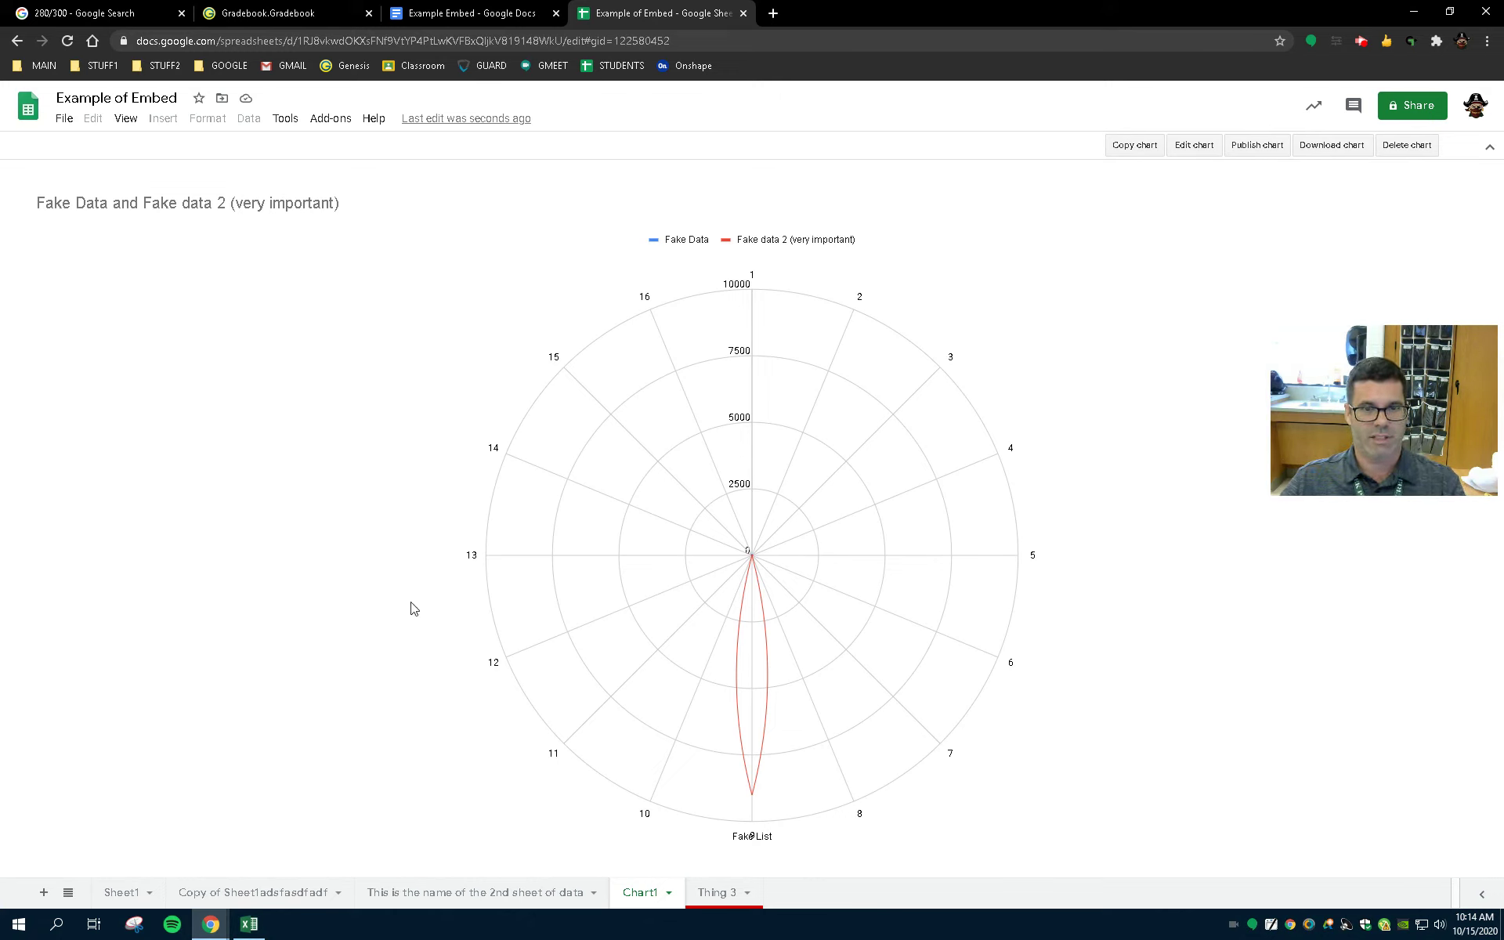
# Set cell C10 of Sheet1 to 9 and view the redrawn radar chart on Chart1.
pyautogui.click(432, 893)
pyautogui.click(125, 894)
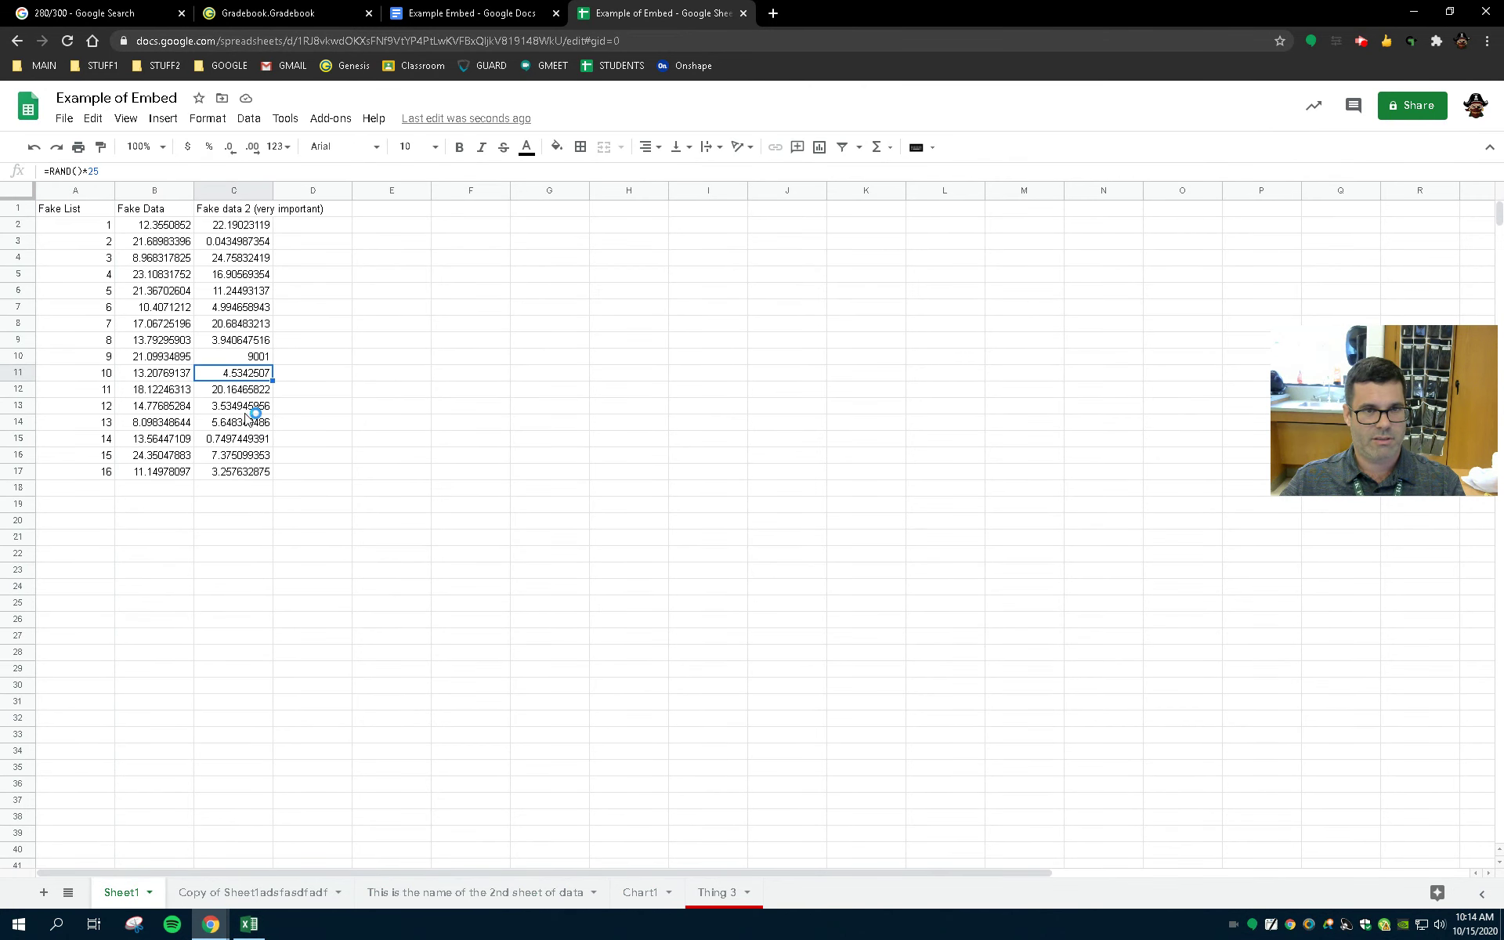
pyautogui.click(239, 358)
pyautogui.write('9')
pyautogui.press('Return')
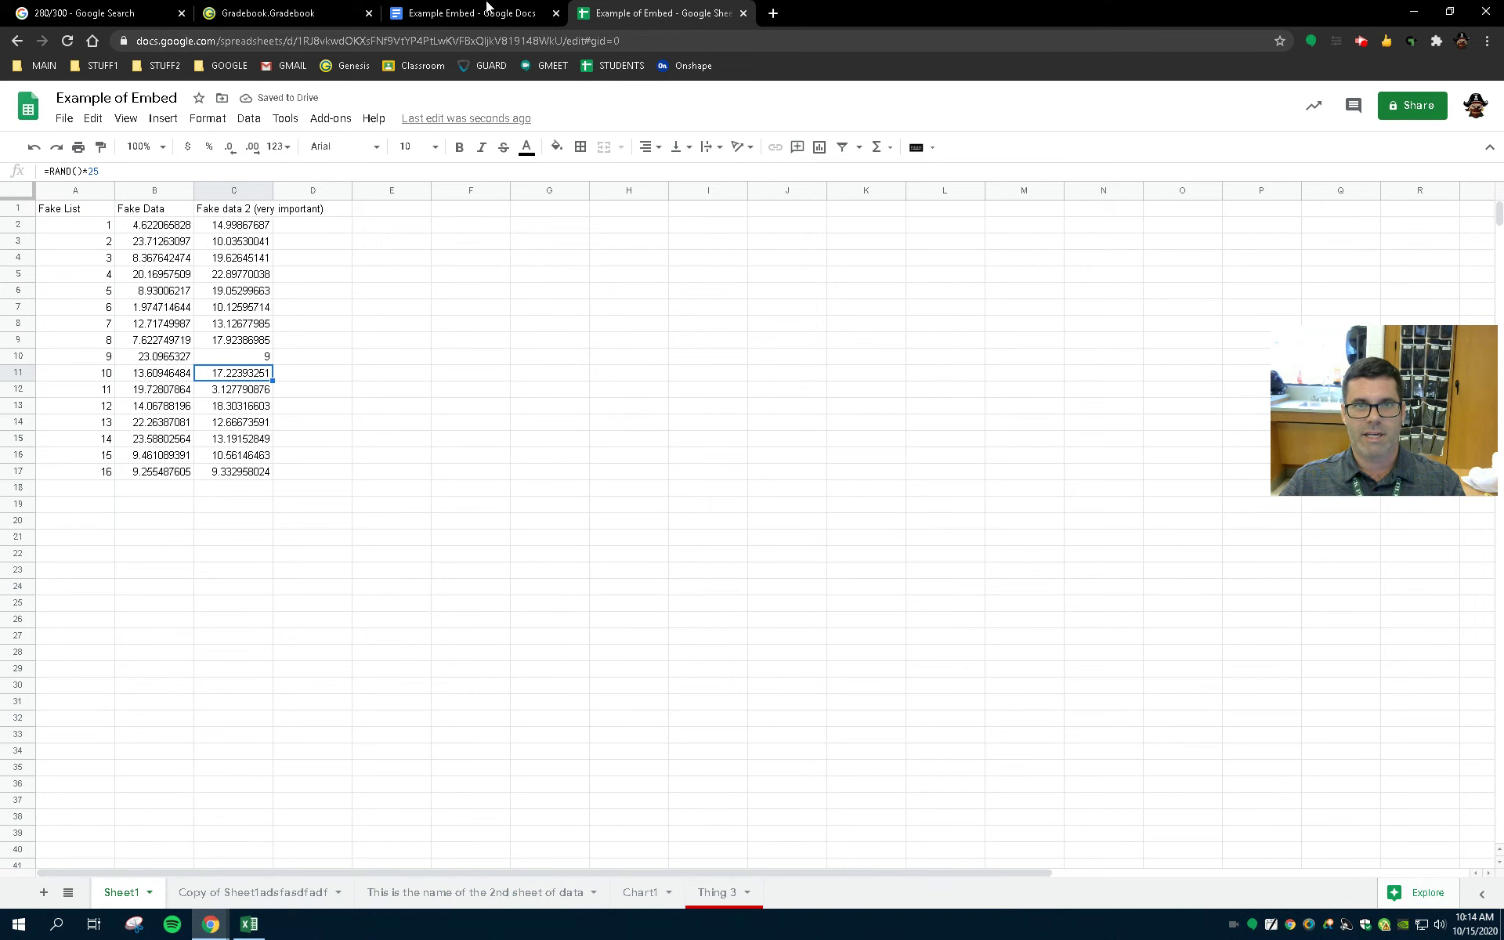
pyautogui.click(640, 892)
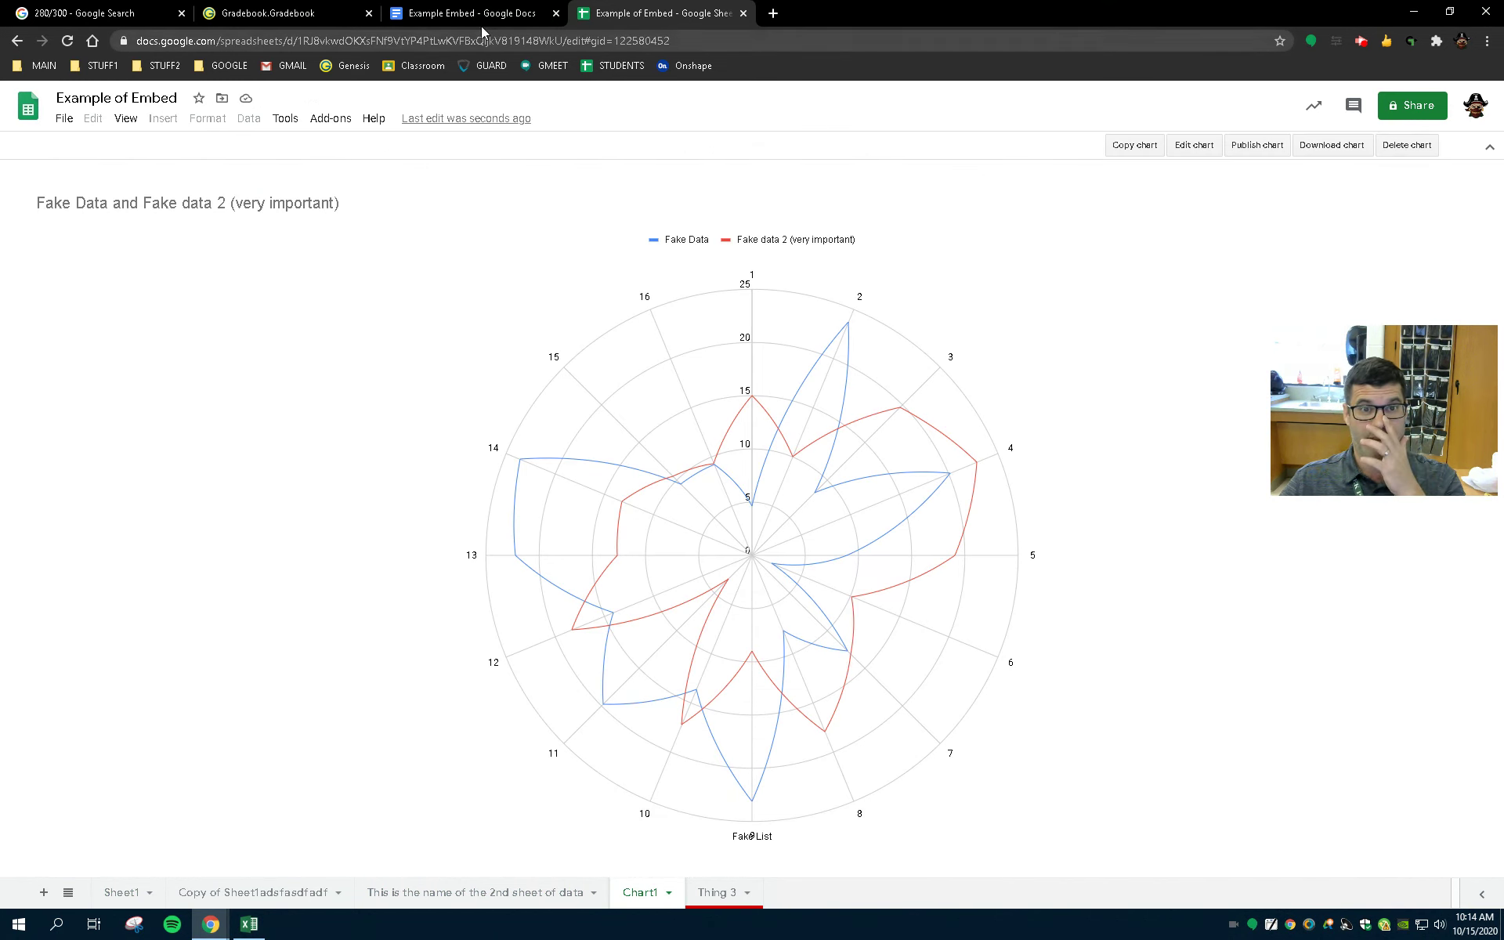
# Go back to the Example Embed document and update the linked table from the spreadsheet.
pyautogui.click(78, 12)
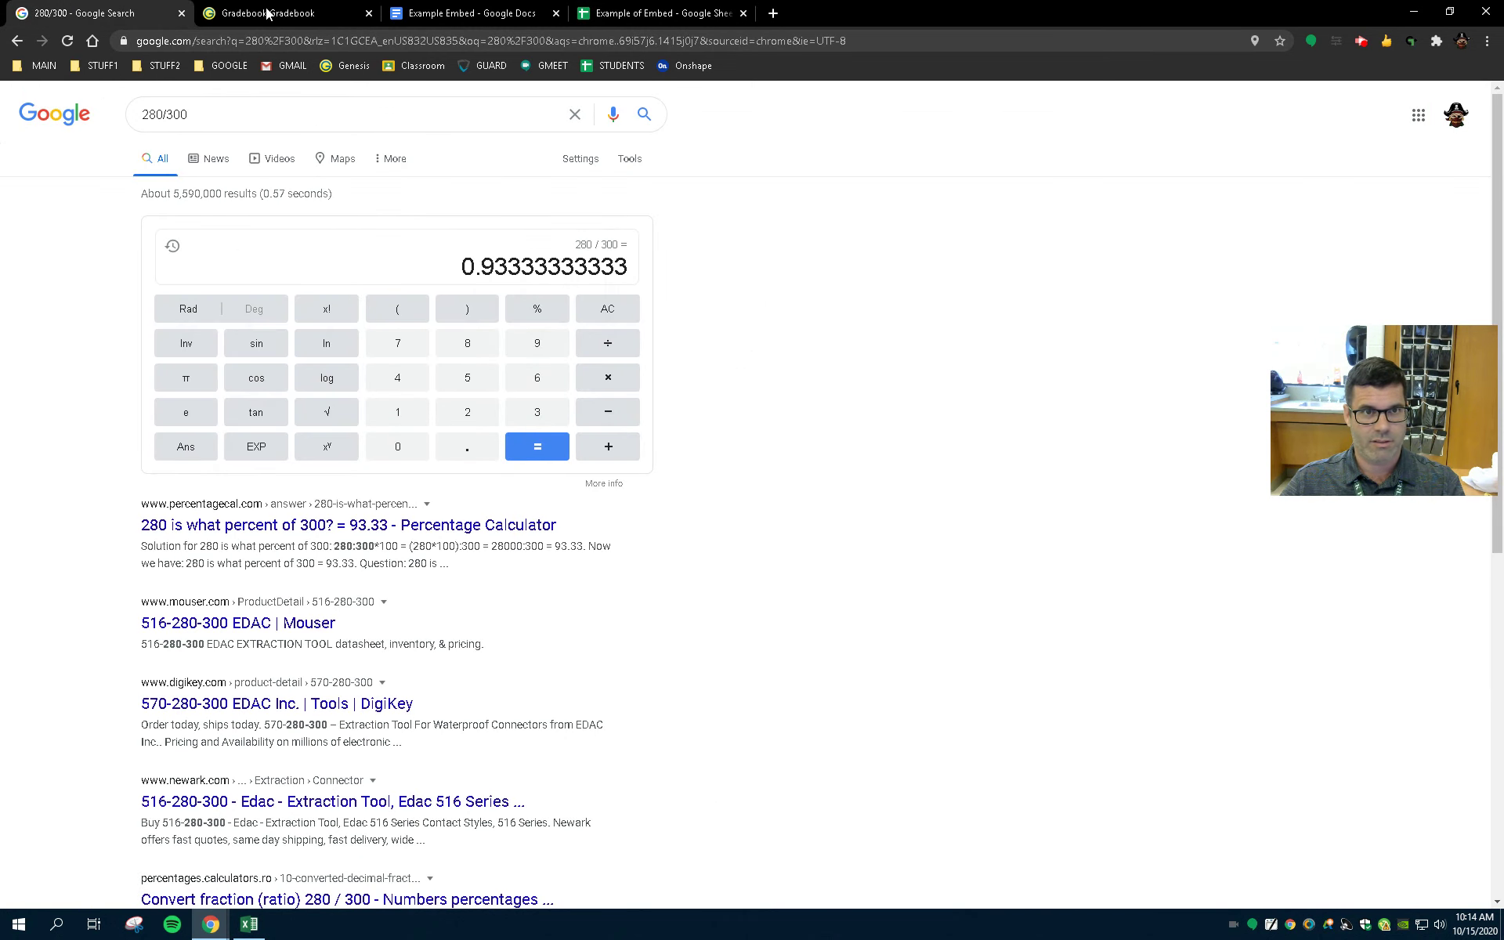
pyautogui.click(485, 14)
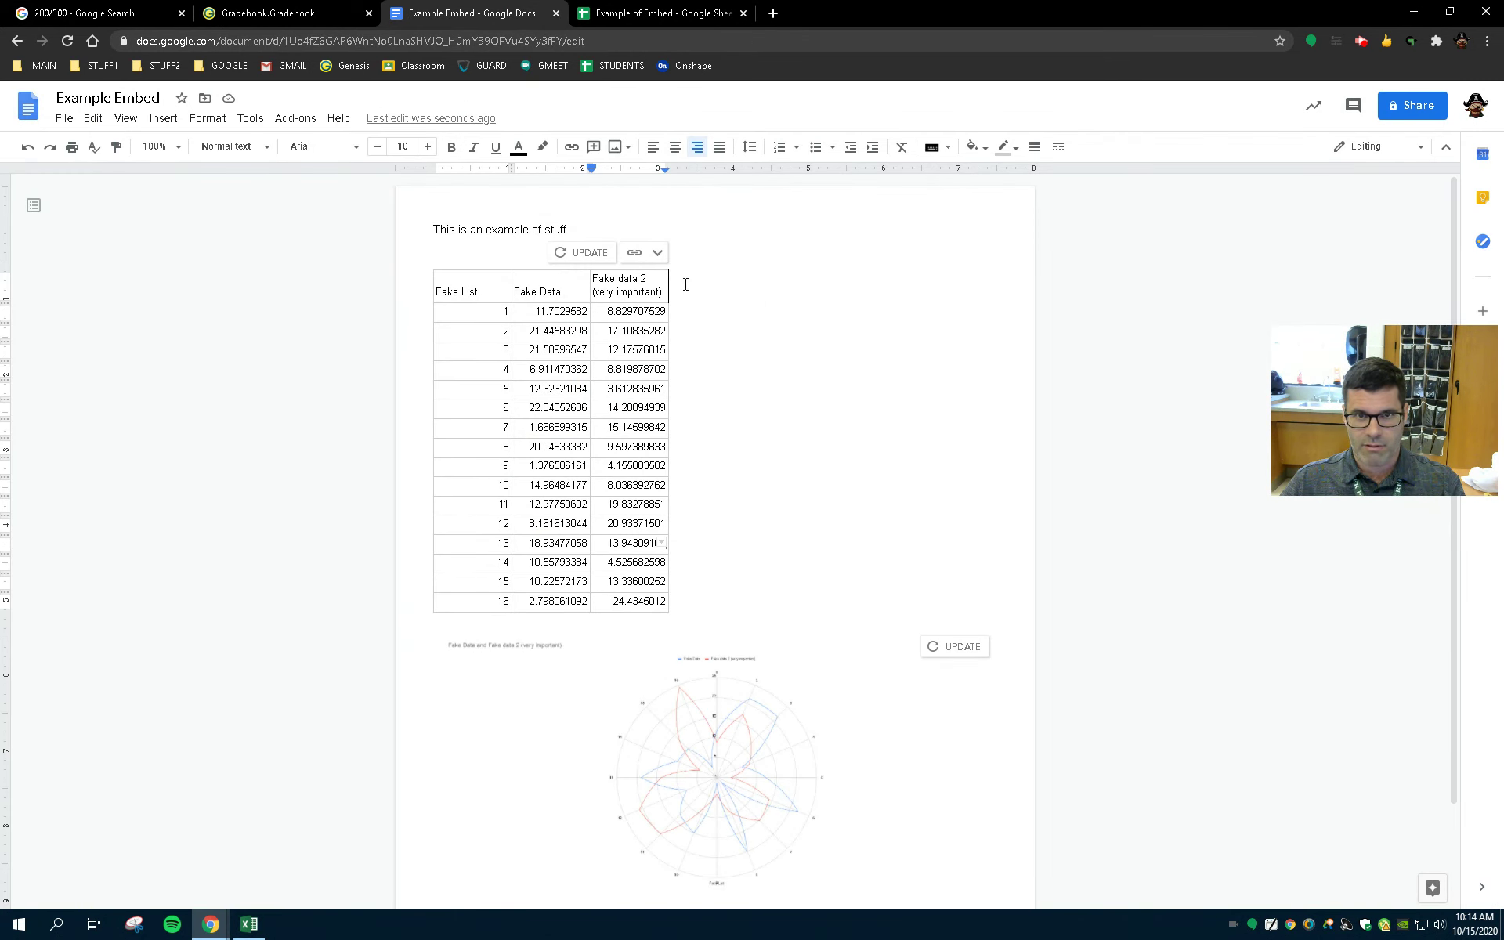
pyautogui.click(583, 253)
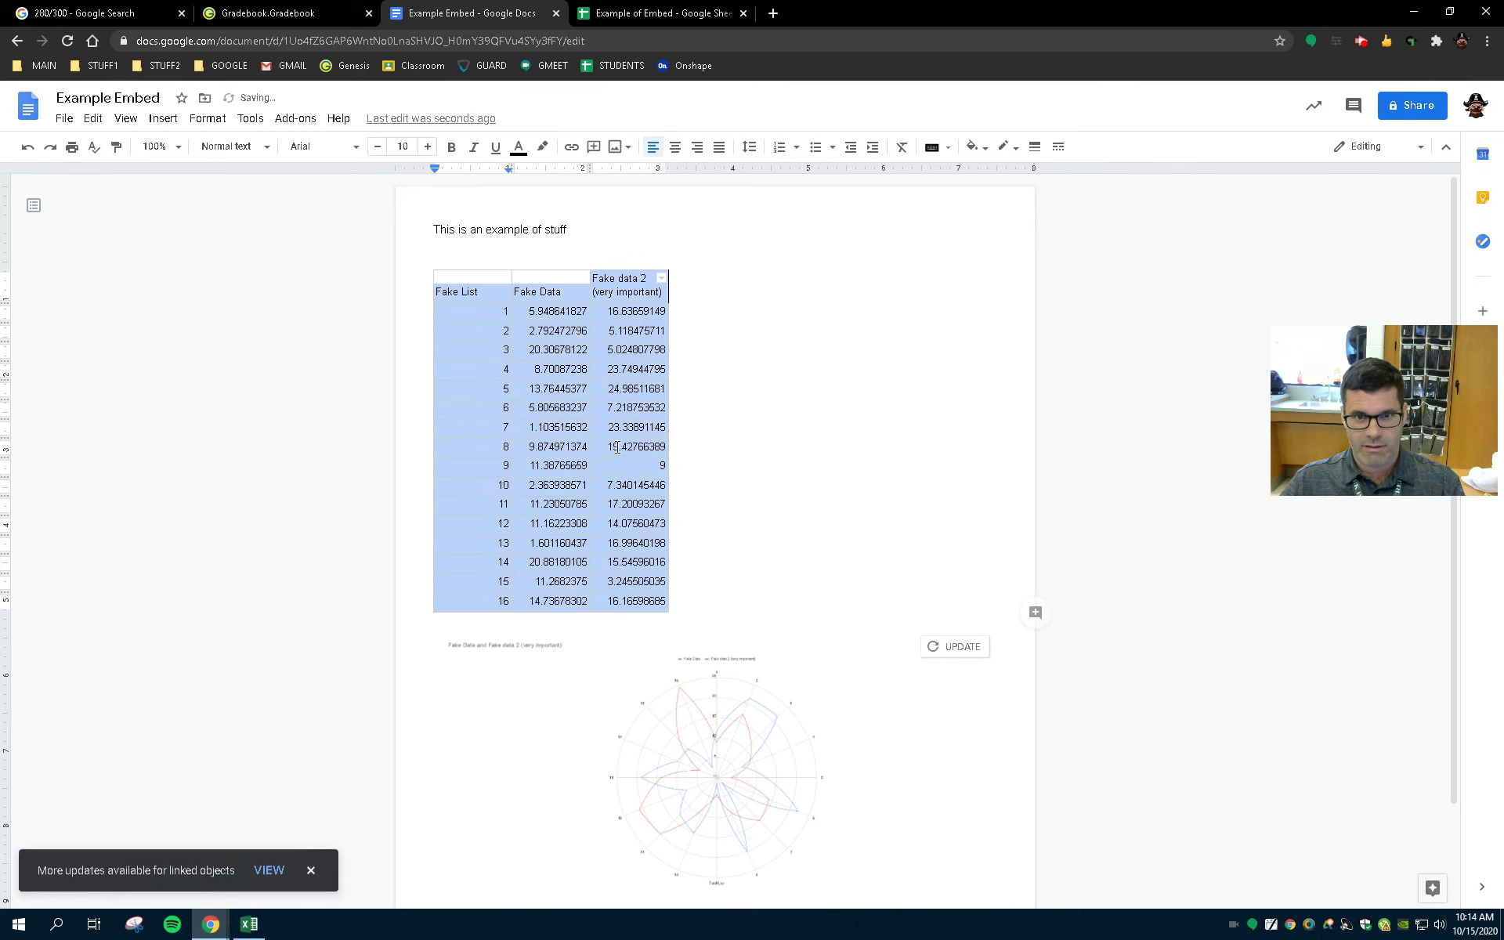
# Clear the Fake data 2 value for list item 9 in the document's linked table.
pyautogui.click(666, 472)
pyautogui.press('BackSpace')
pyautogui.click(741, 473)
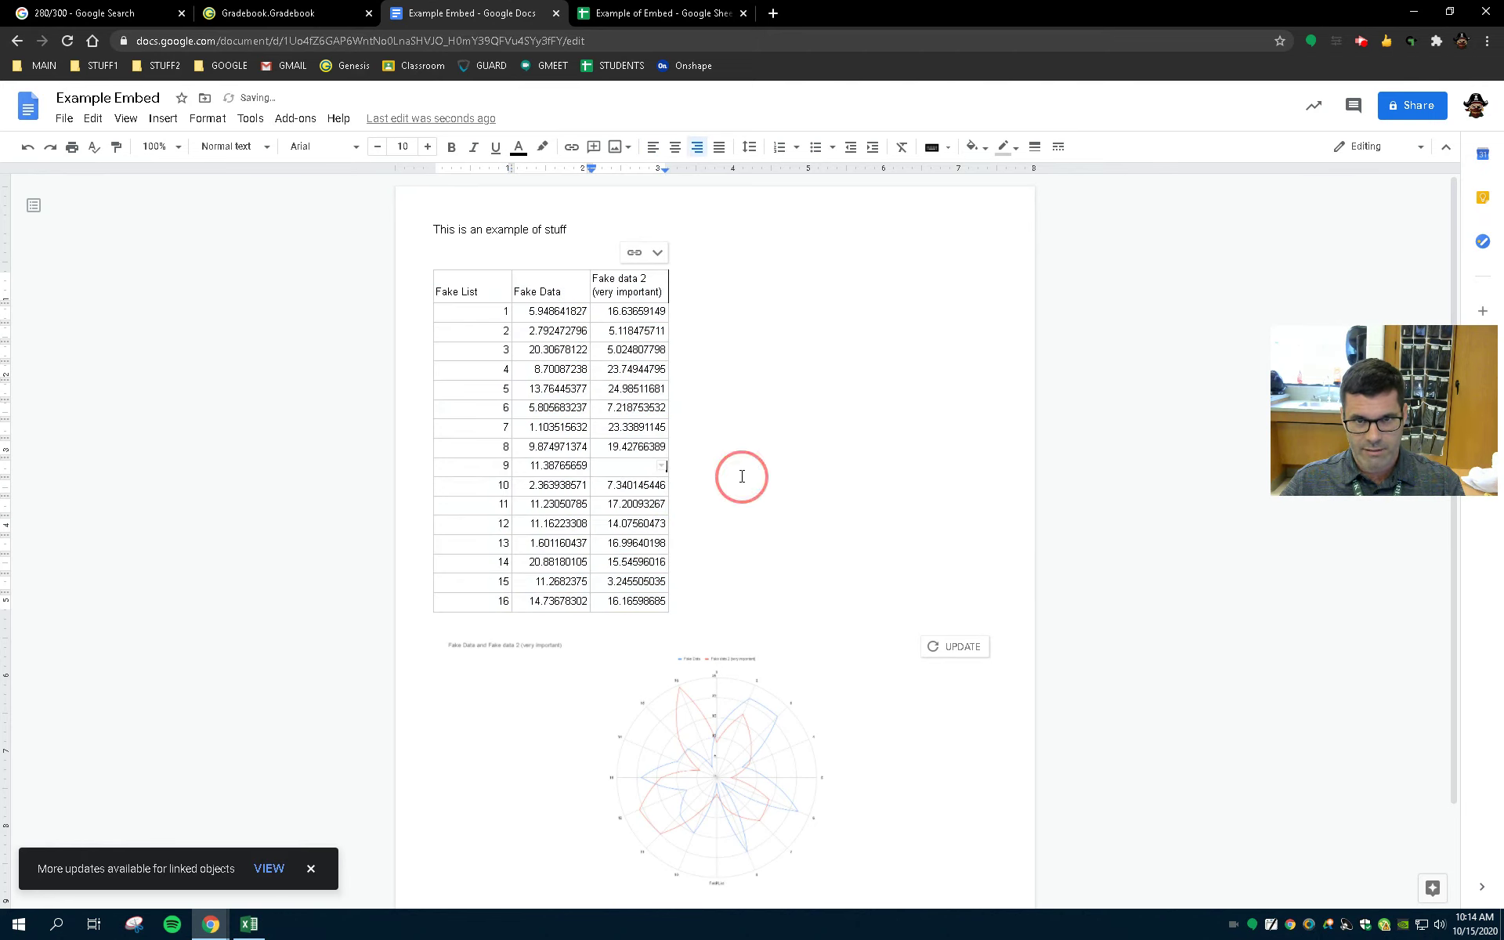
# Update the linked radar chart and shrink it to fit below the table on the first page.
pyautogui.click(952, 653)
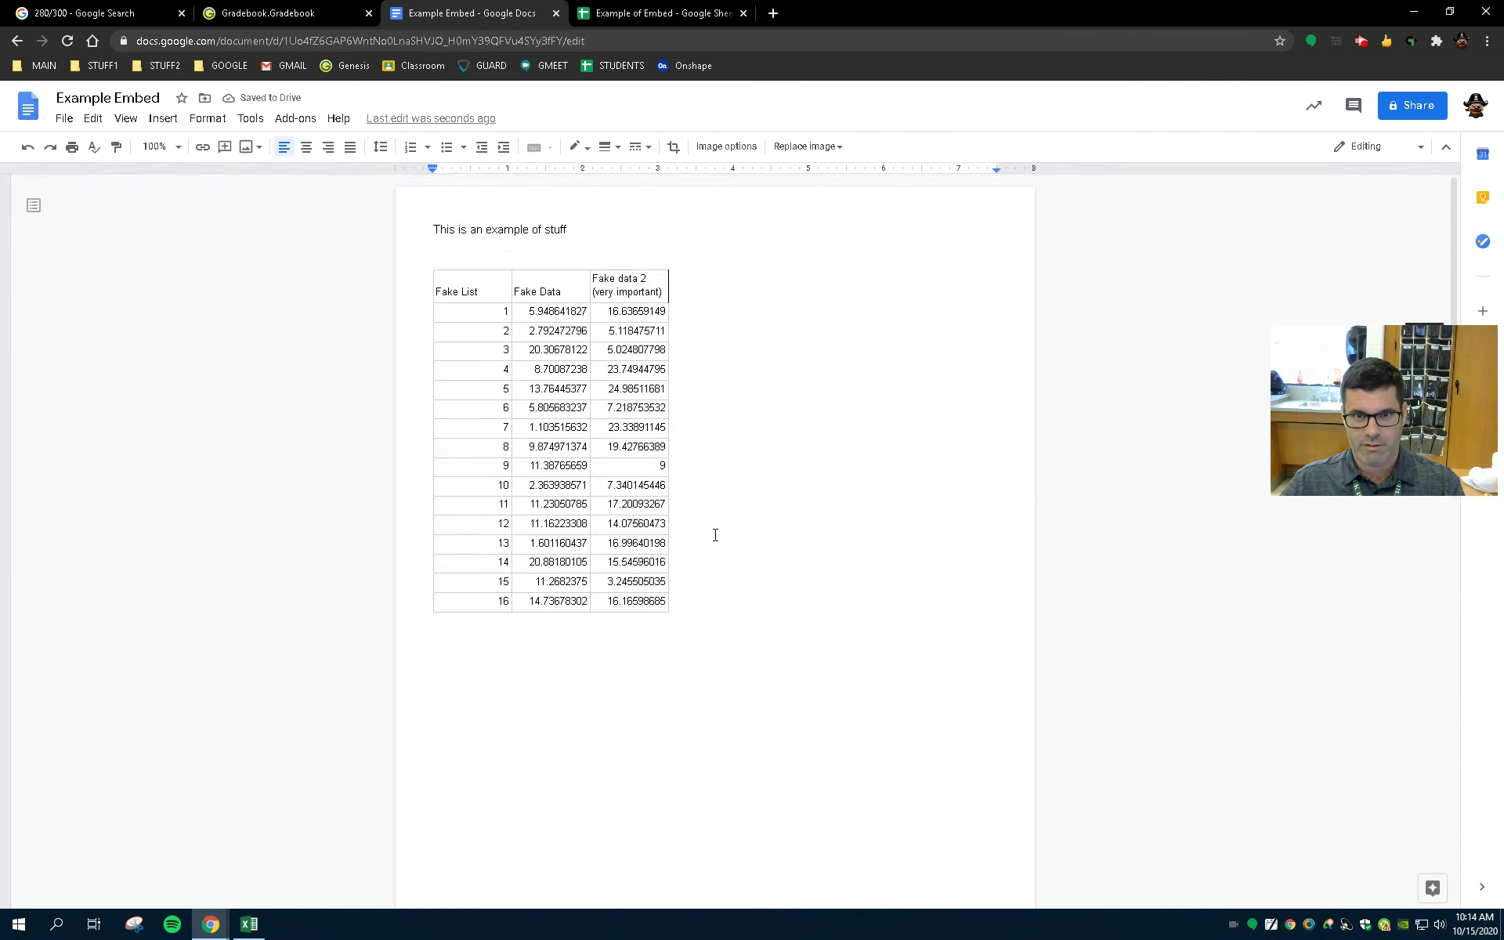
pyautogui.scroll(-3, 790, 731)
pyautogui.moveTo(435, 703); pyautogui.dragTo(548, 639)
pyautogui.click(735, 423)
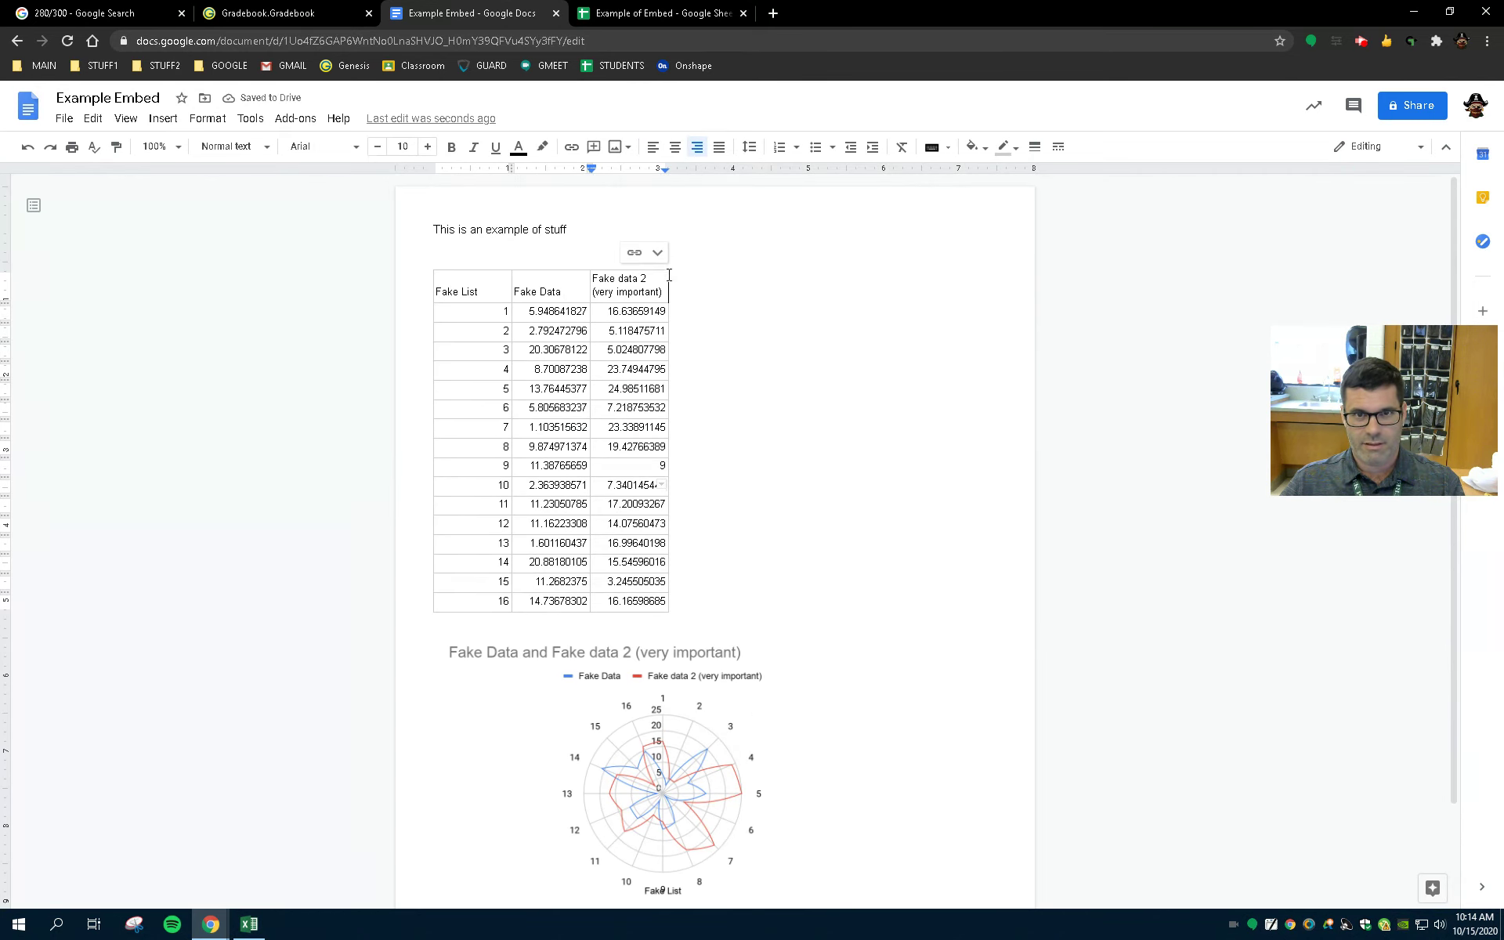
pyautogui.moveTo(1374, 337); pyautogui.dragTo(1236, 205)
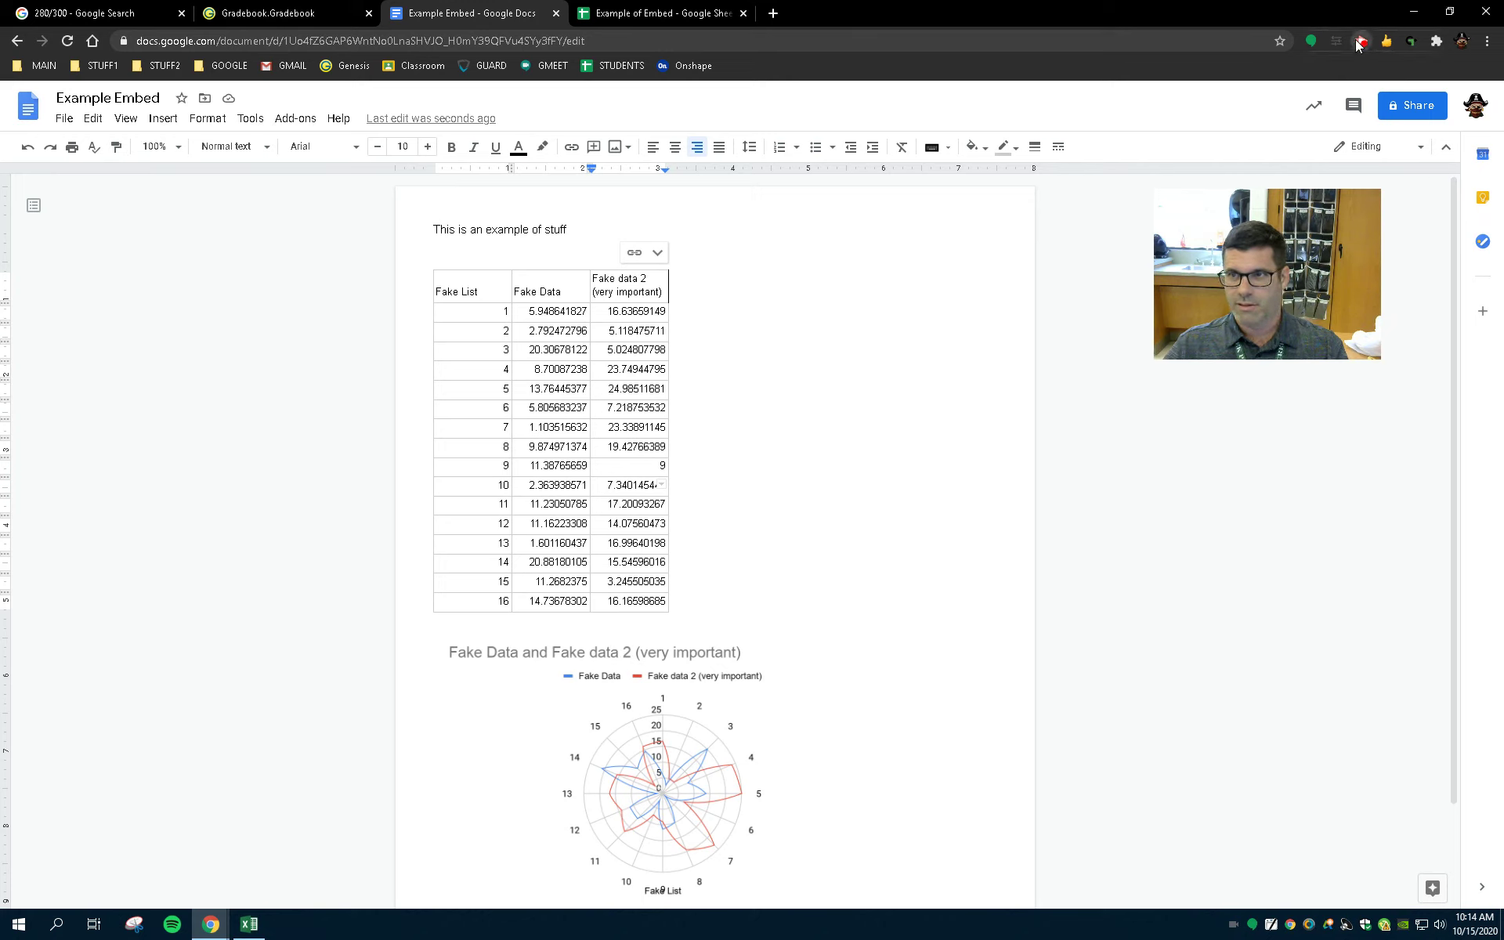
pyautogui.click(1360, 43)
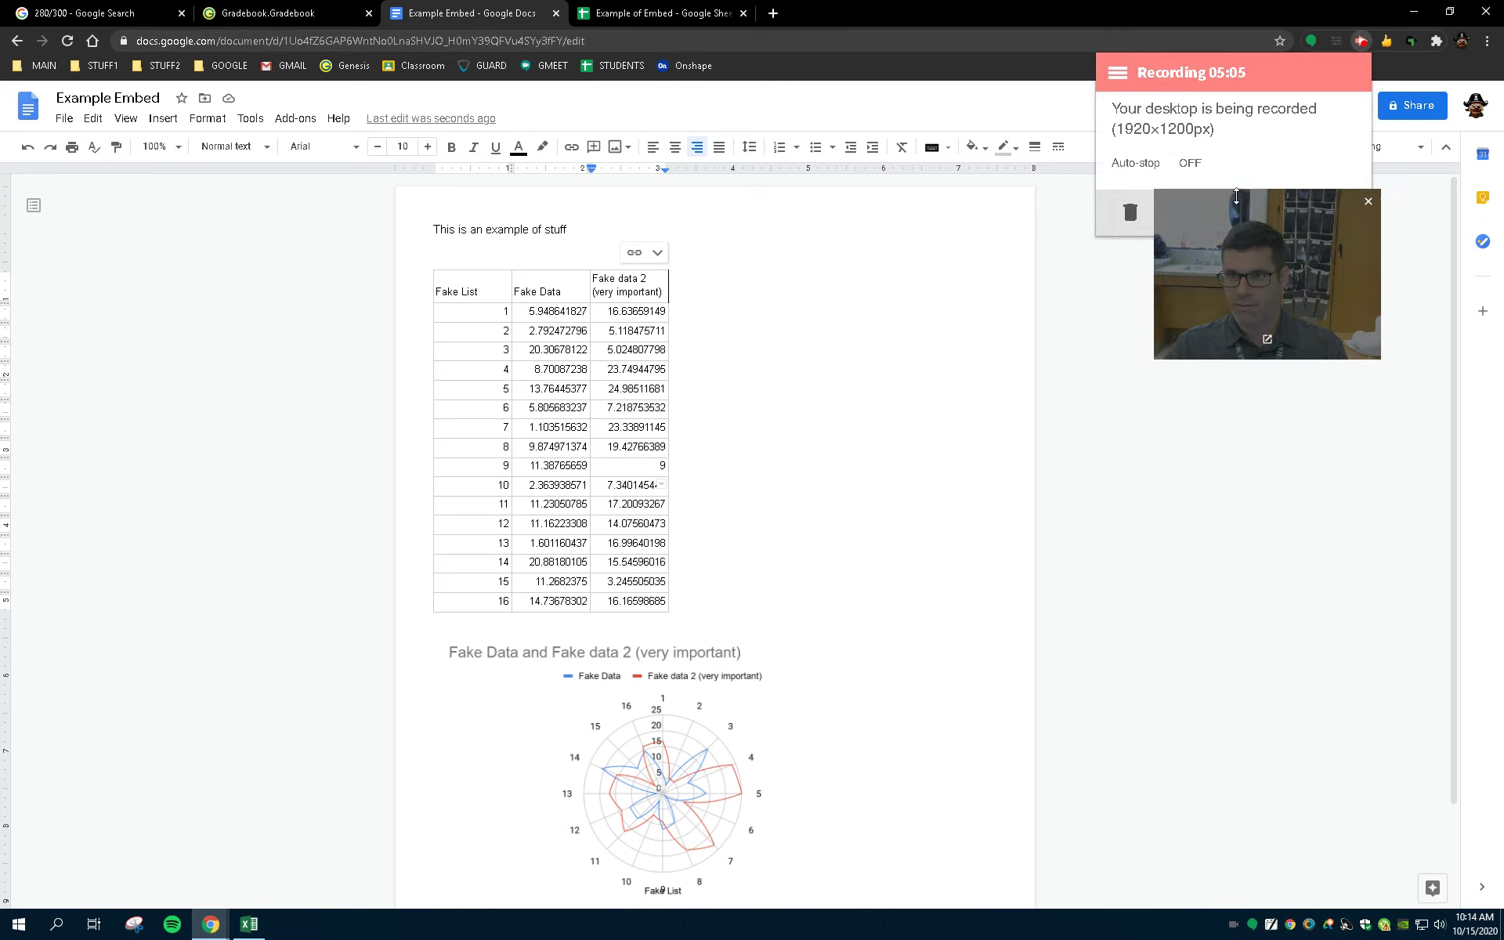